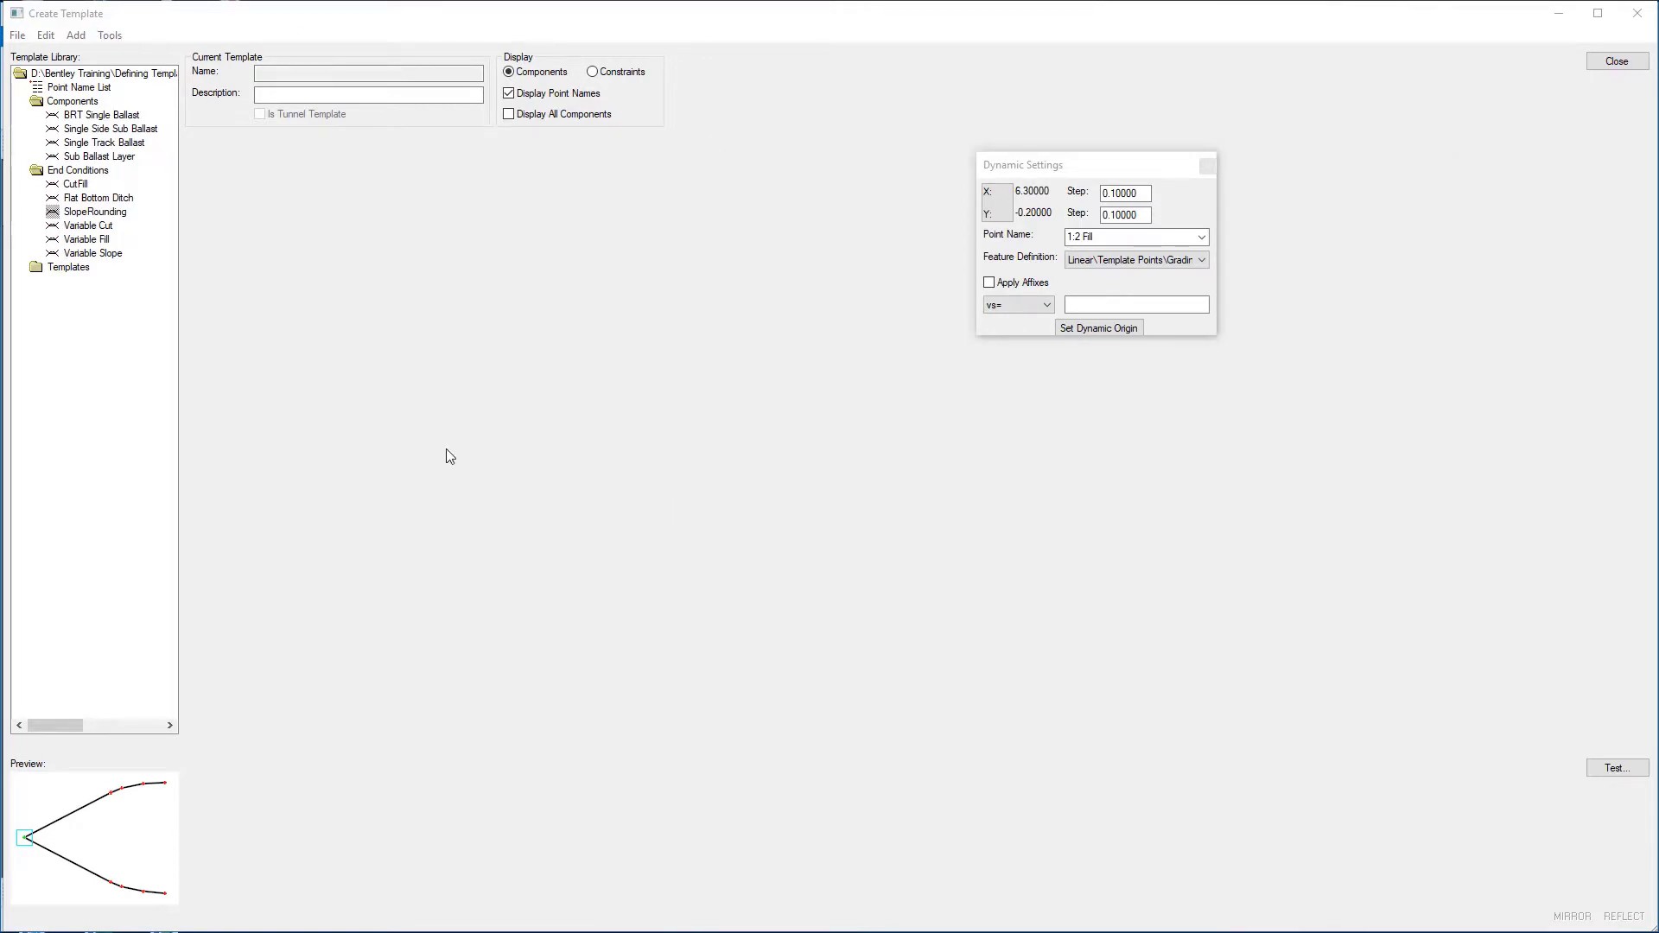
- Create a new template named "1:2 Fill Slope with Ditch" in the End Conditions folder of the template library
{"action": "right_click", "coordinate": [97, 177]}
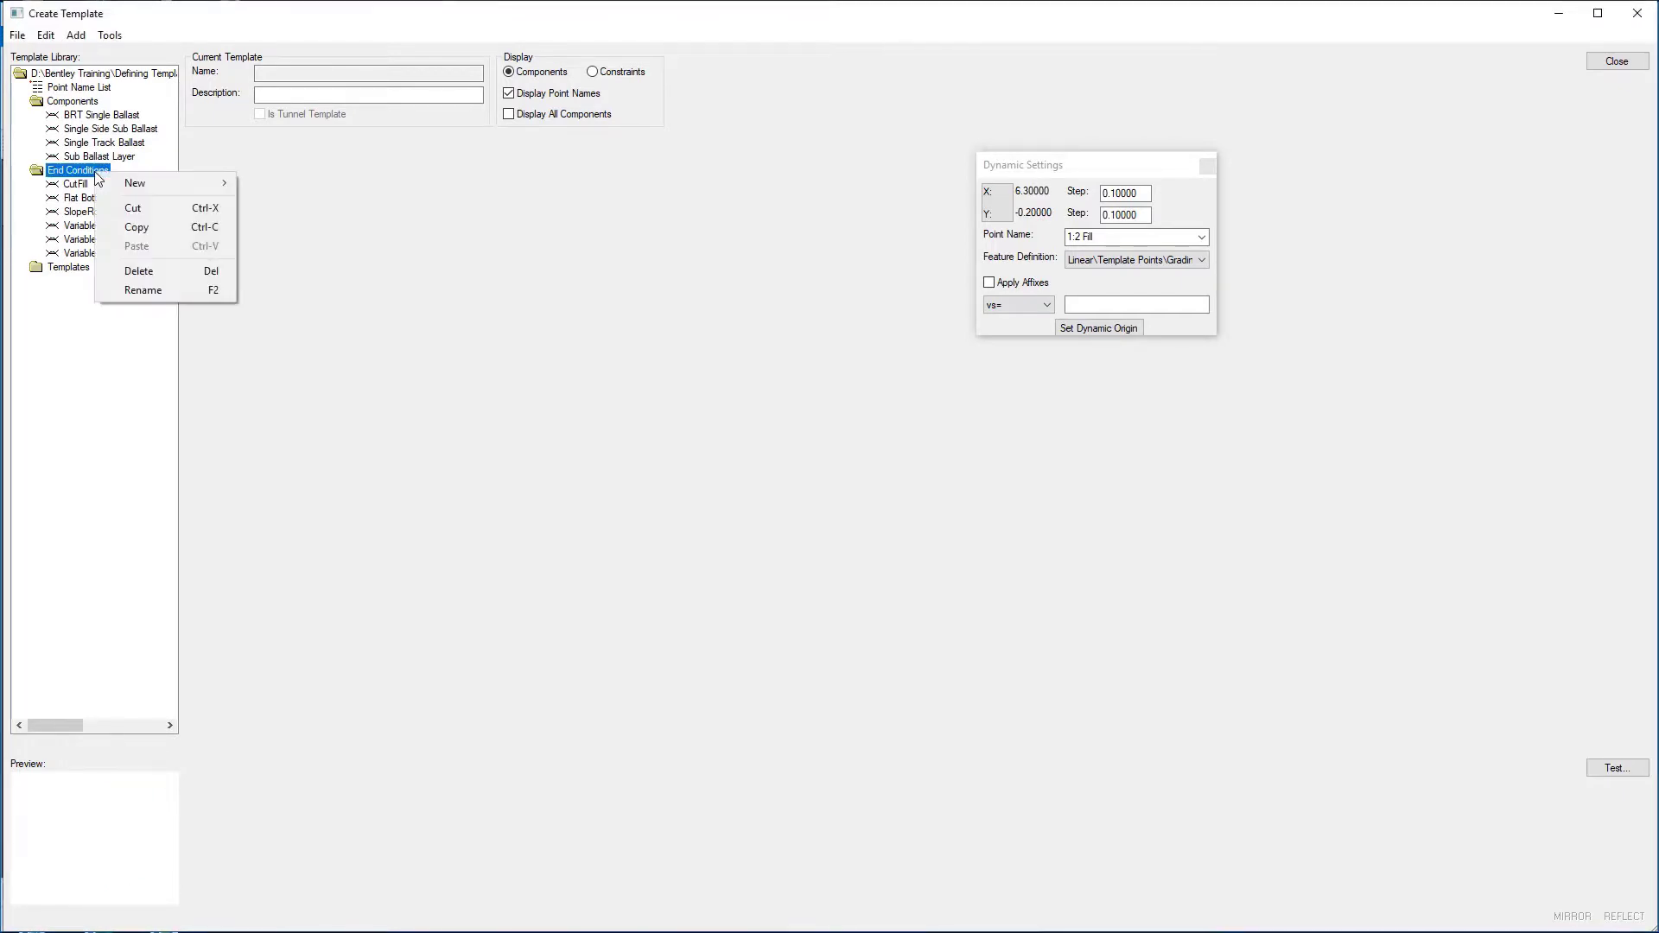
{"action": "mouse_move", "coordinate": [148, 185]}
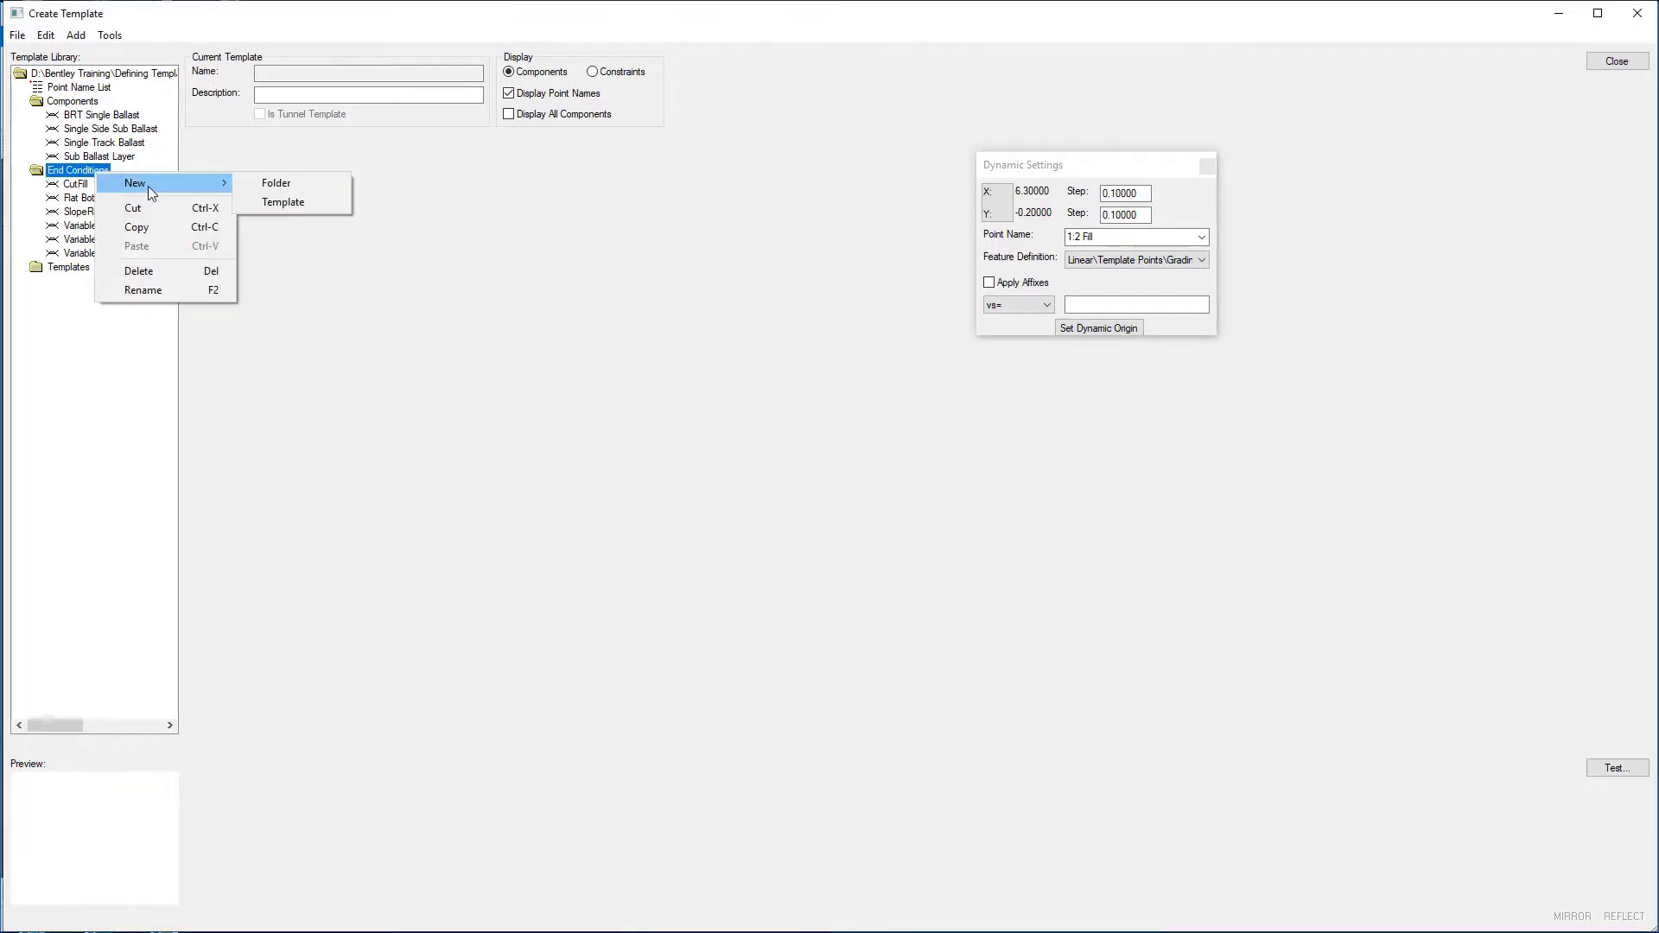
{"action": "left_click", "coordinate": [290, 202]}
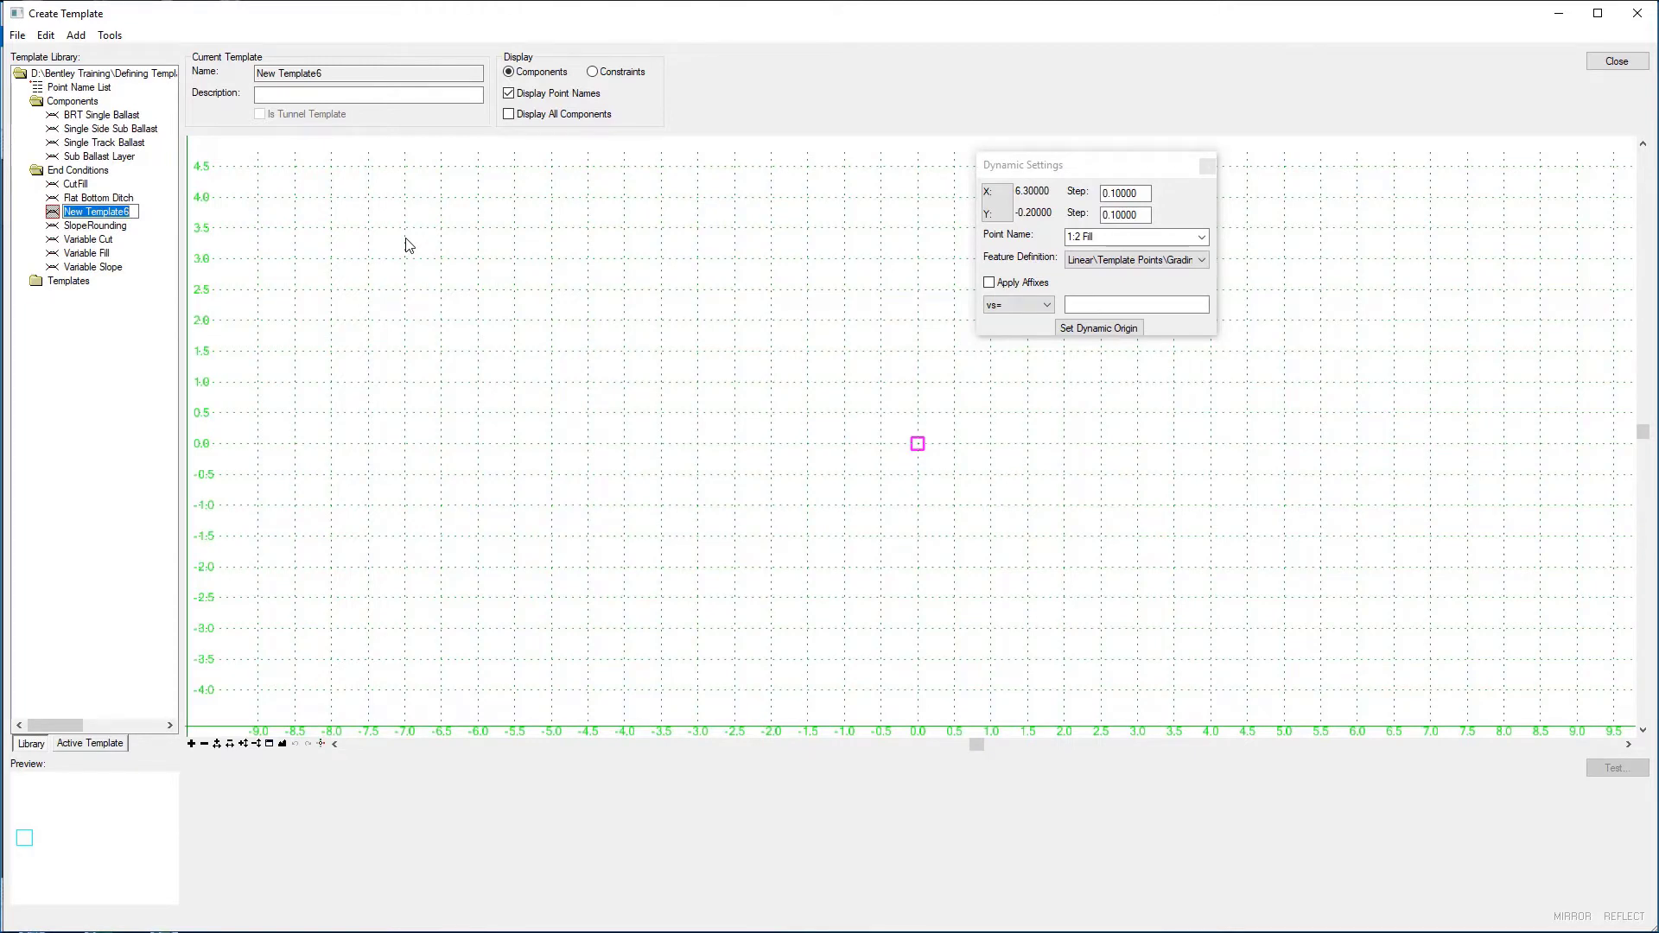
{"action": "type", "text": "1:2 Fi"}
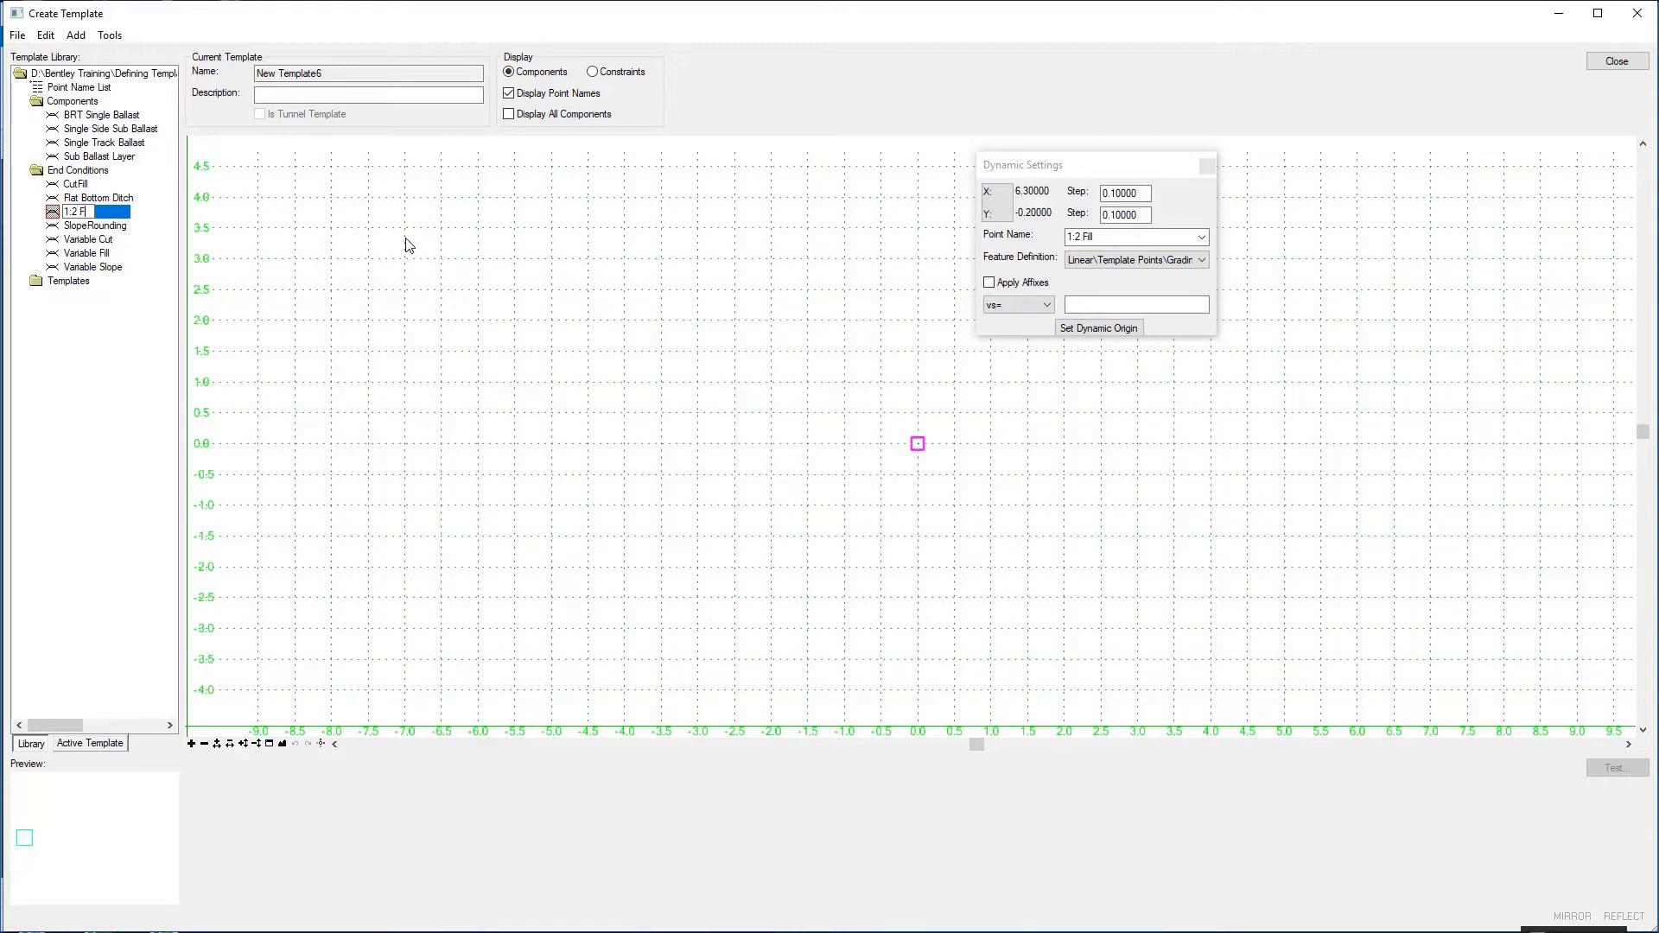
{"action": "type", "text": "ll Slope wi"}
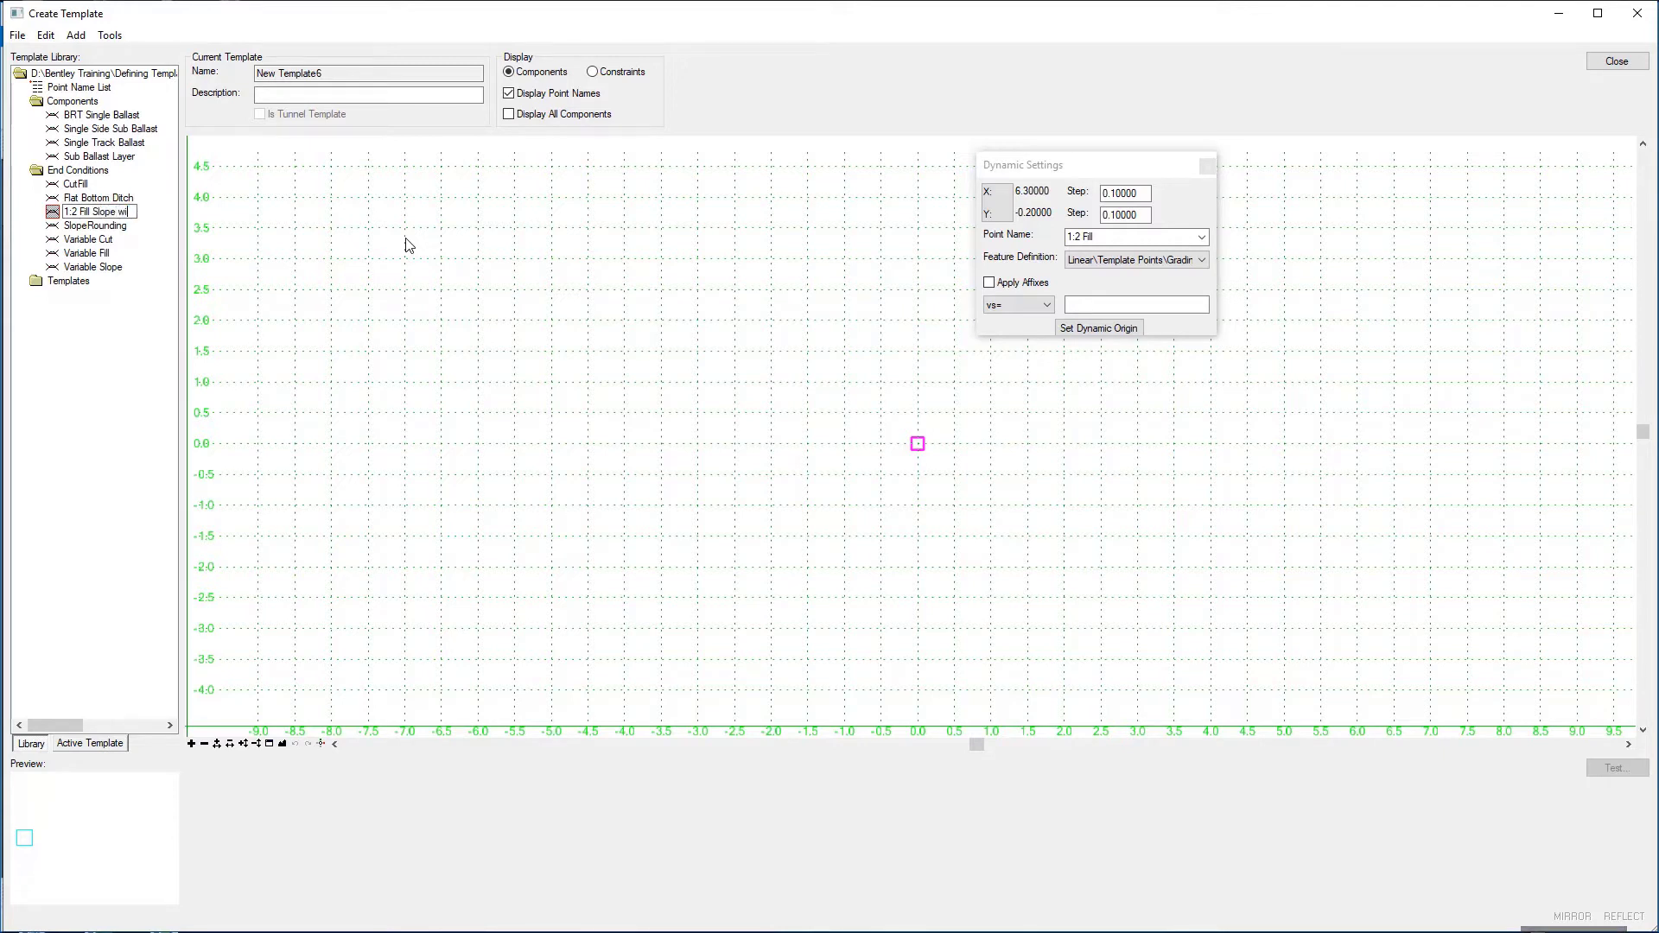
{"action": "type", "text": "th Ditch"}
{"action": "left_click", "coordinate": [151, 359]}
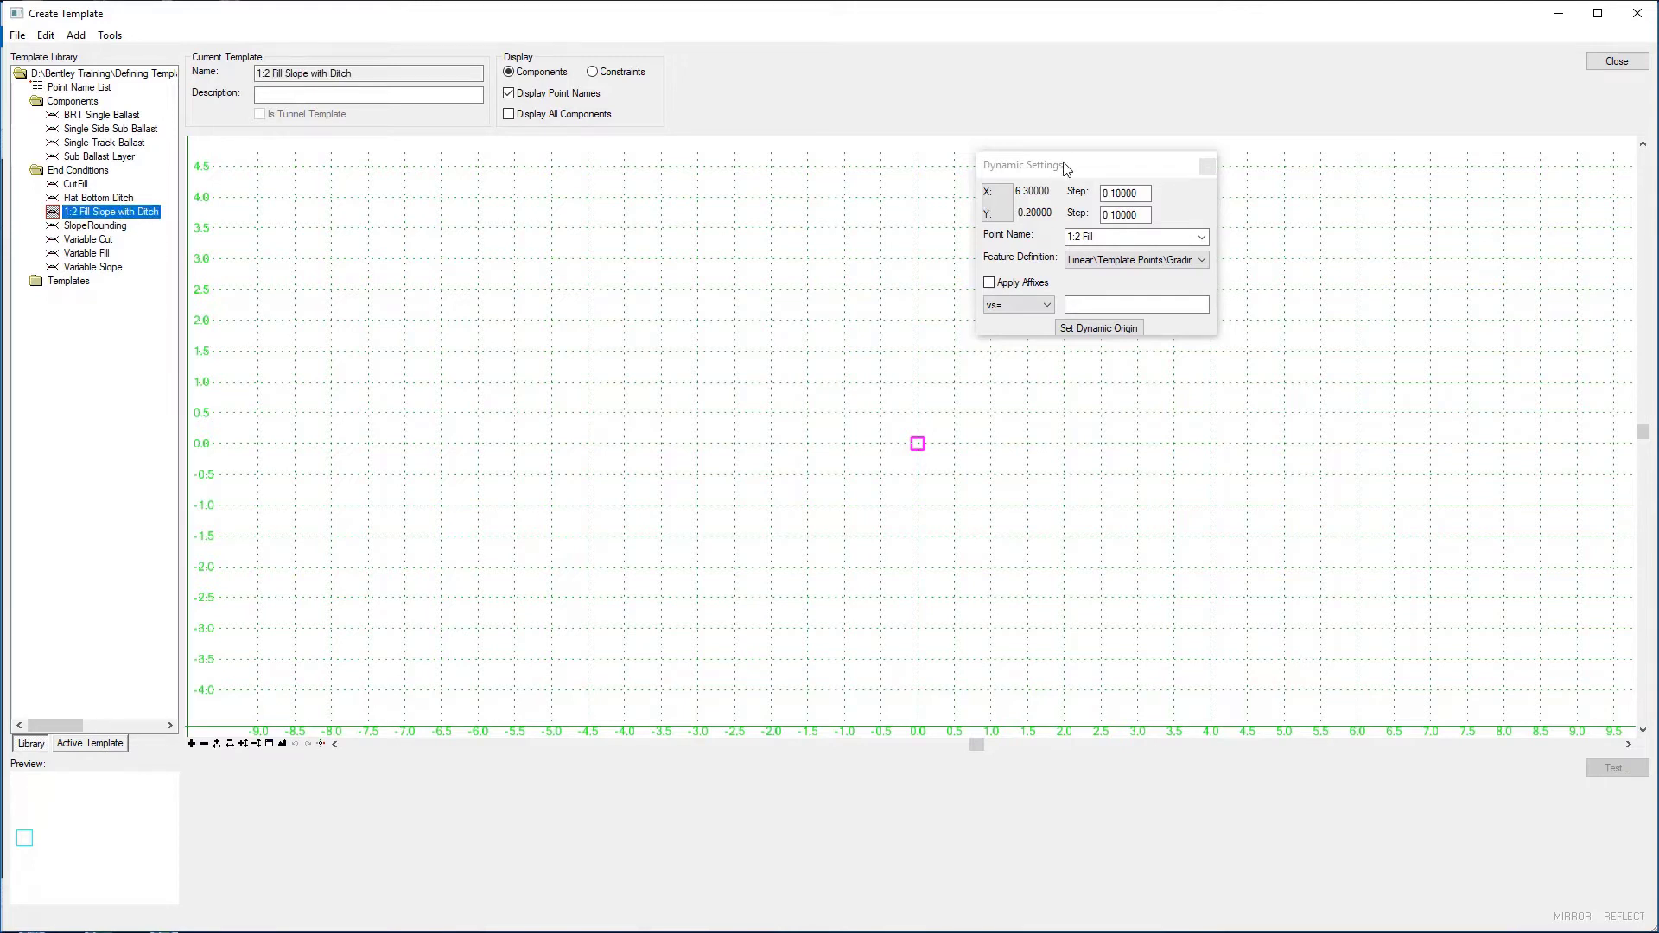
{"action": "left_click_drag", "start_coordinate": [1080, 158], "coordinate": [1169, 107]}
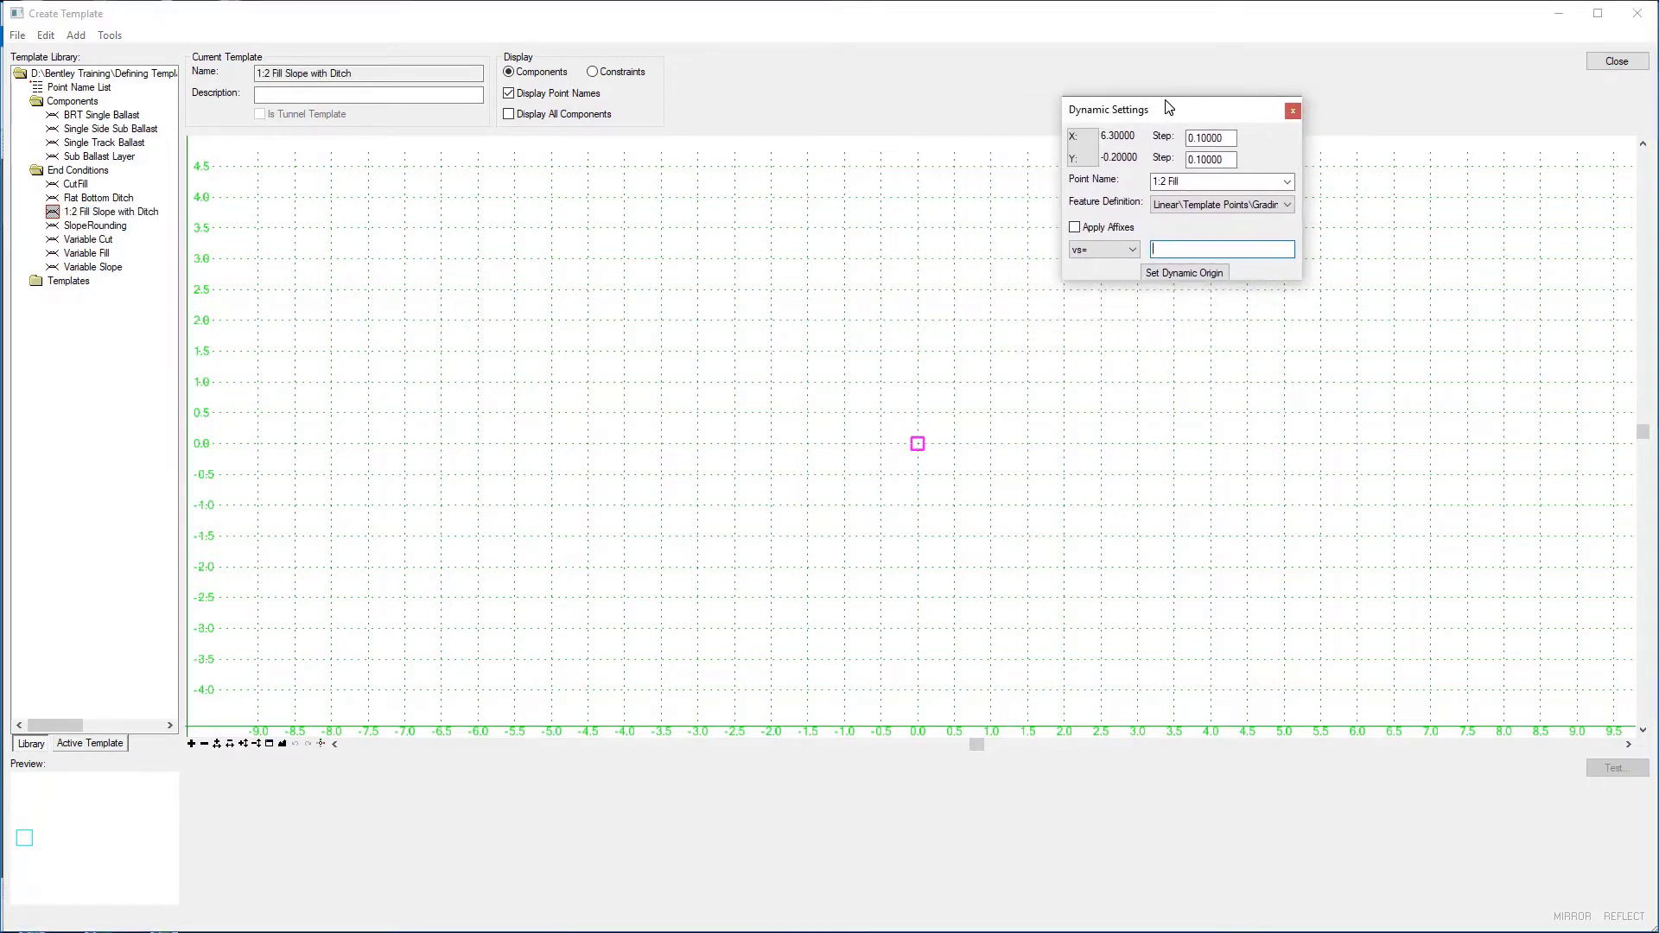
{"action": "left_click", "coordinate": [1232, 137]}
{"action": "double_click", "coordinate": [1232, 138]}
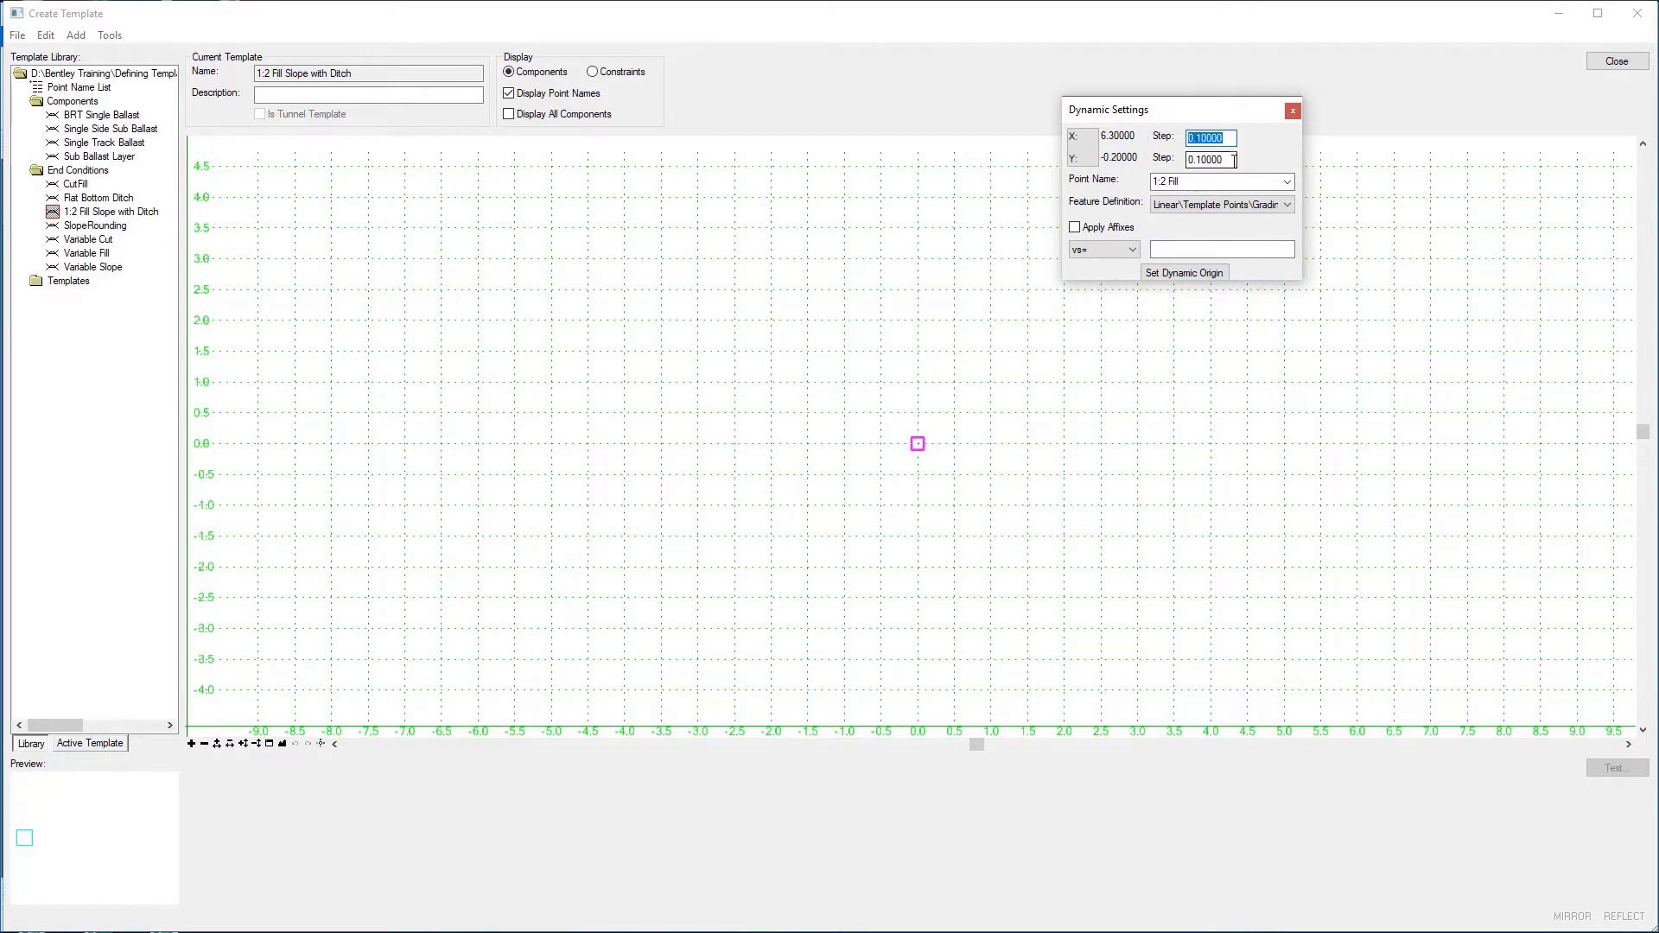
{"action": "key", "text": "Tab"}
{"action": "double_click", "coordinate": [1210, 137]}
- Add a new end condition component named 1:2 Fill Slope, using the TC_Fillslope feature definition
{"action": "right_click", "coordinate": [710, 306]}
{"action": "mouse_move", "coordinate": [776, 309]}
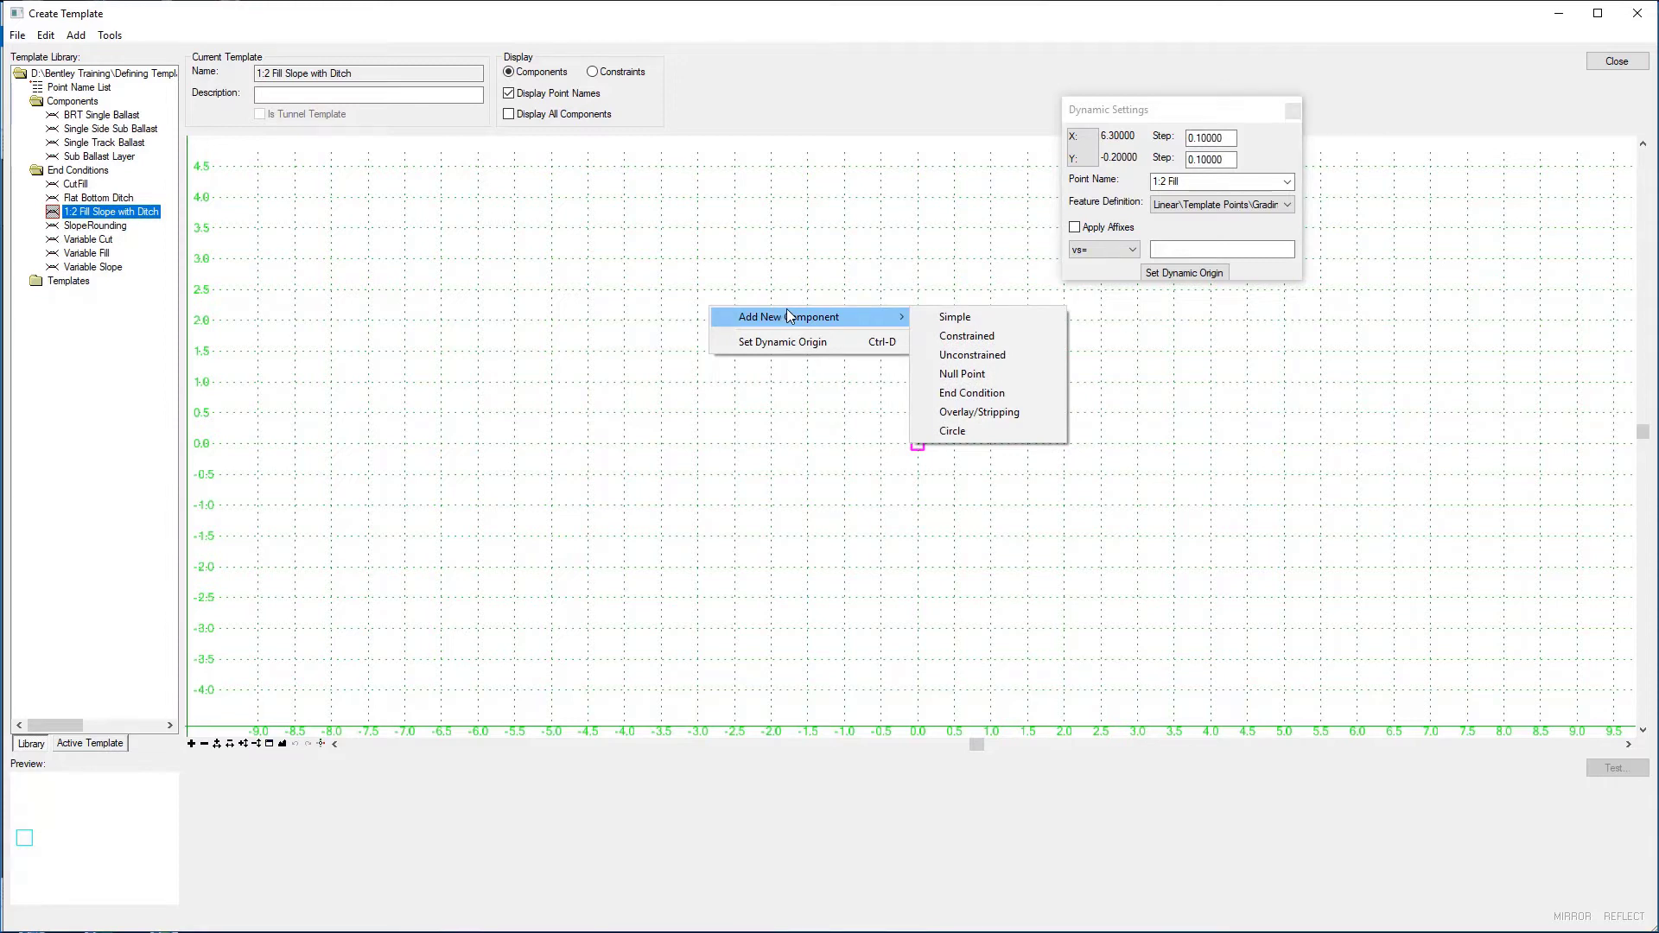
{"action": "left_click", "coordinate": [985, 396]}
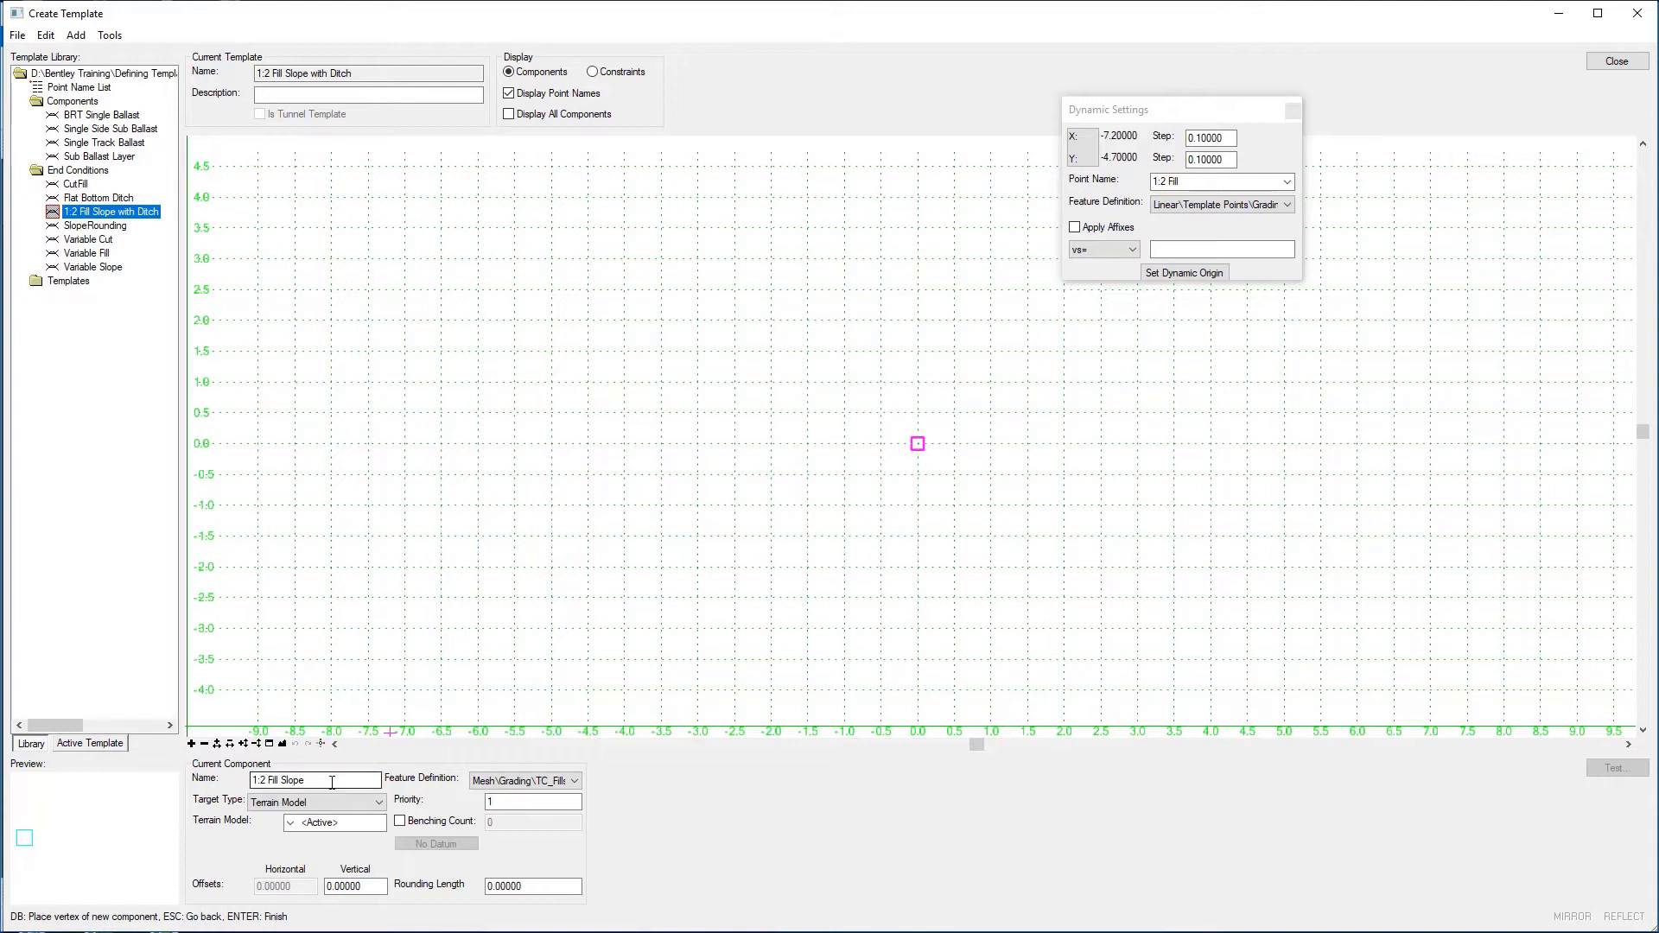
{"action": "left_click", "coordinate": [251, 782]}
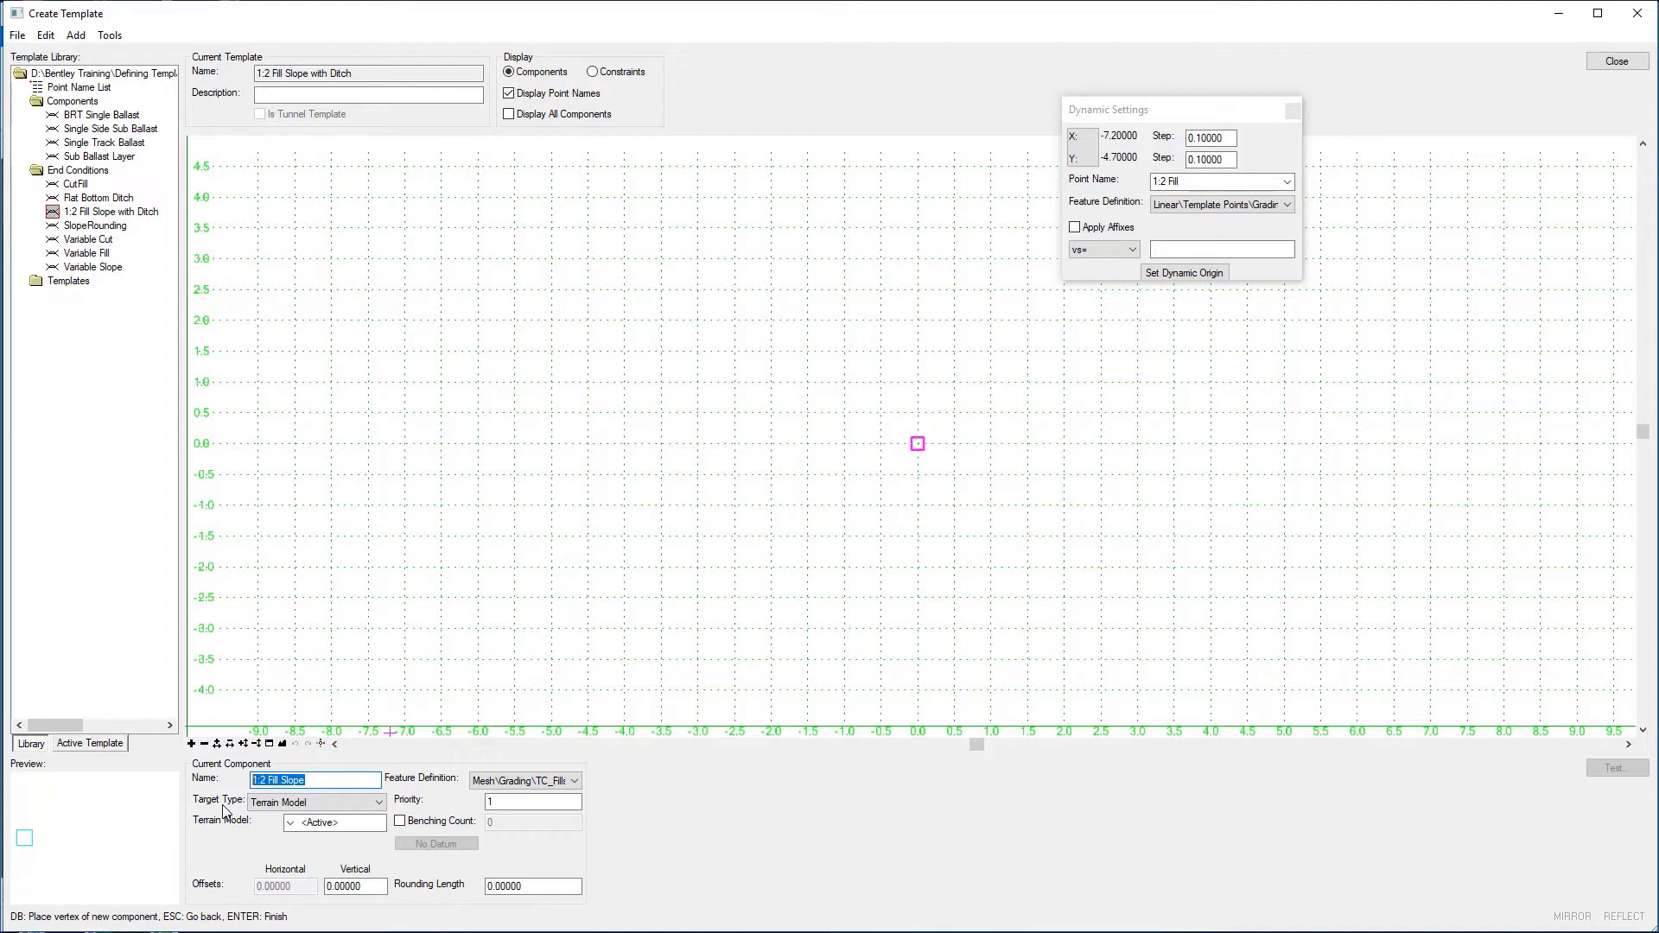
{"action": "left_click", "coordinate": [575, 782]}
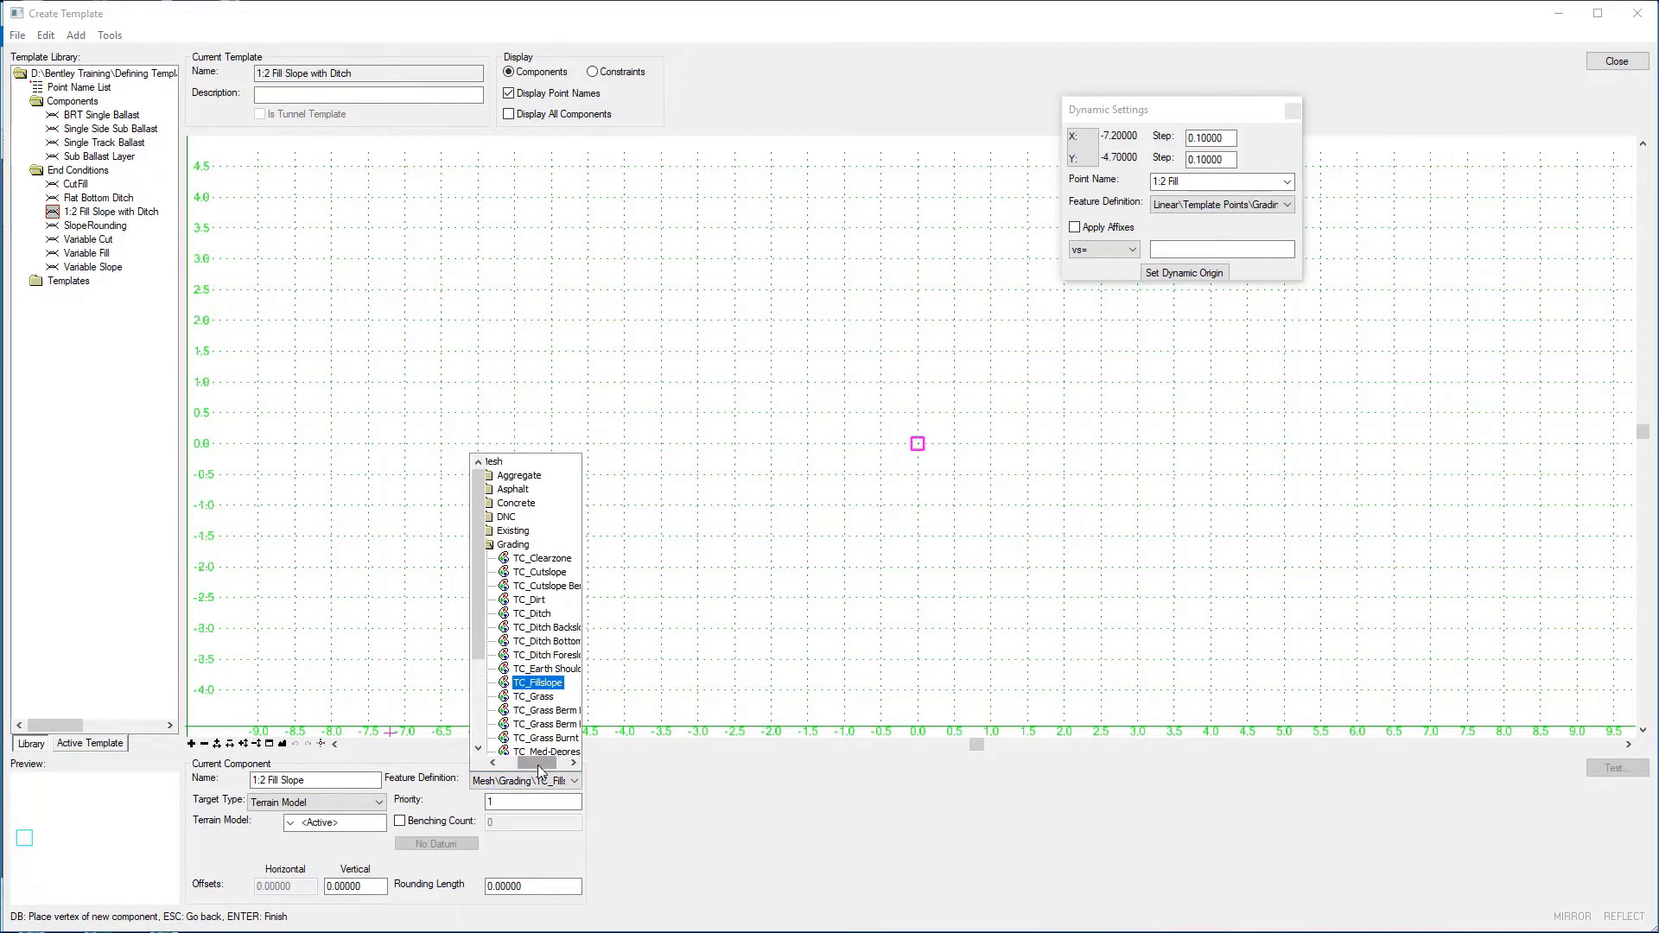
{"action": "left_click_drag", "start_coordinate": [547, 764], "coordinate": [526, 765]}
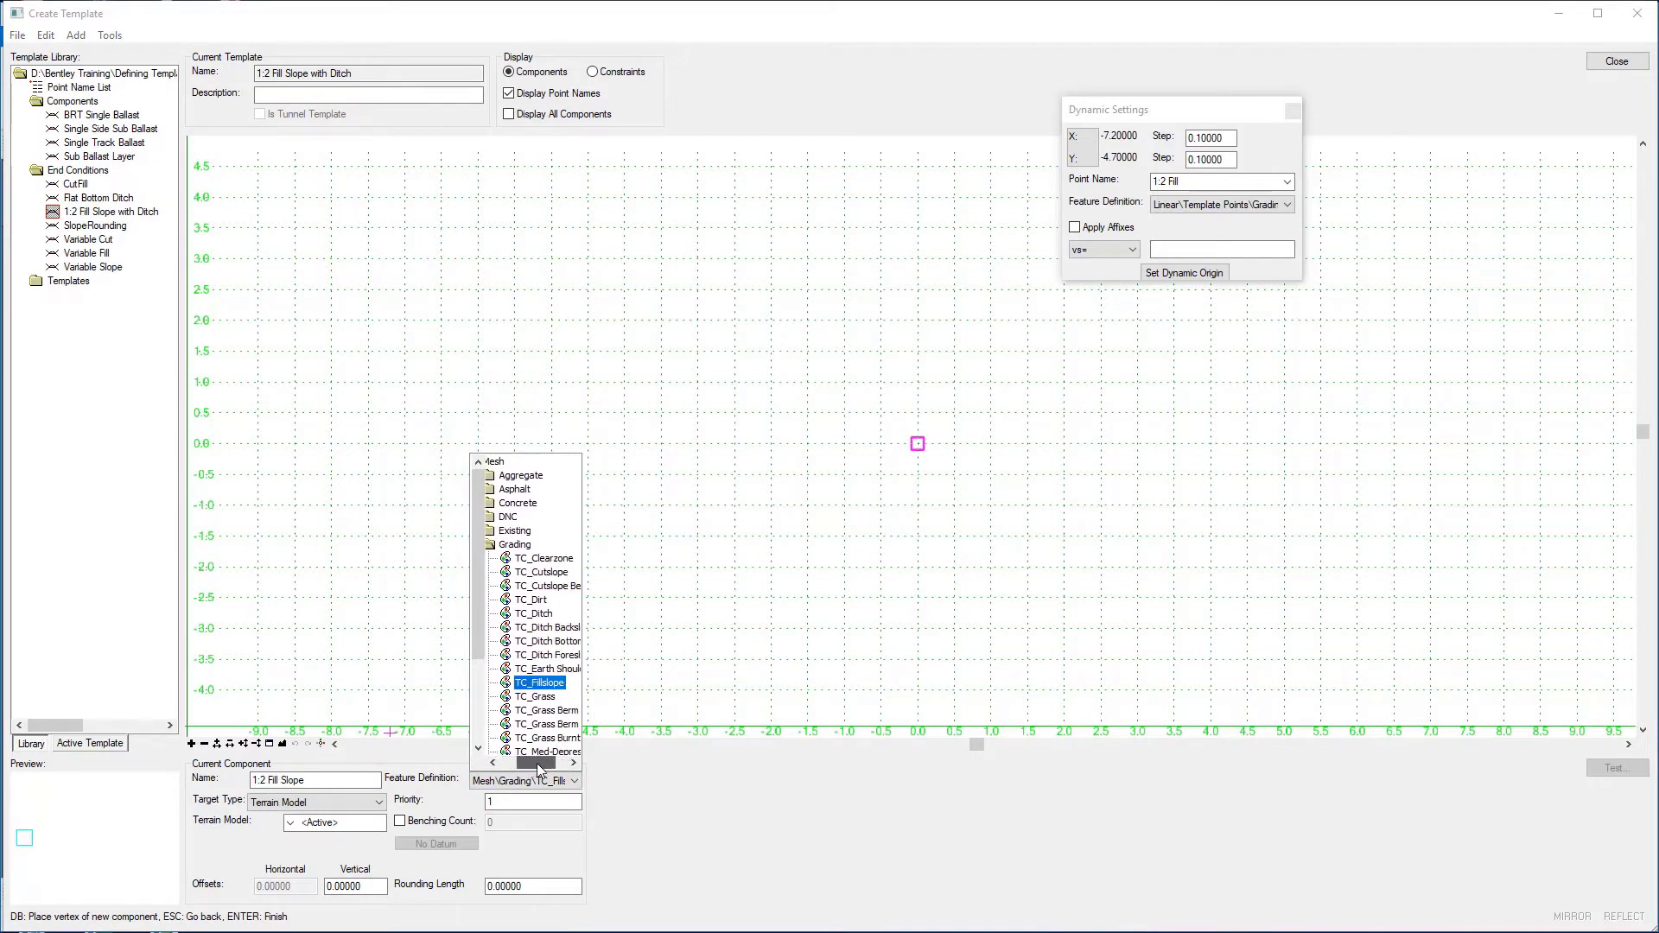
{"action": "left_click", "coordinate": [551, 684]}
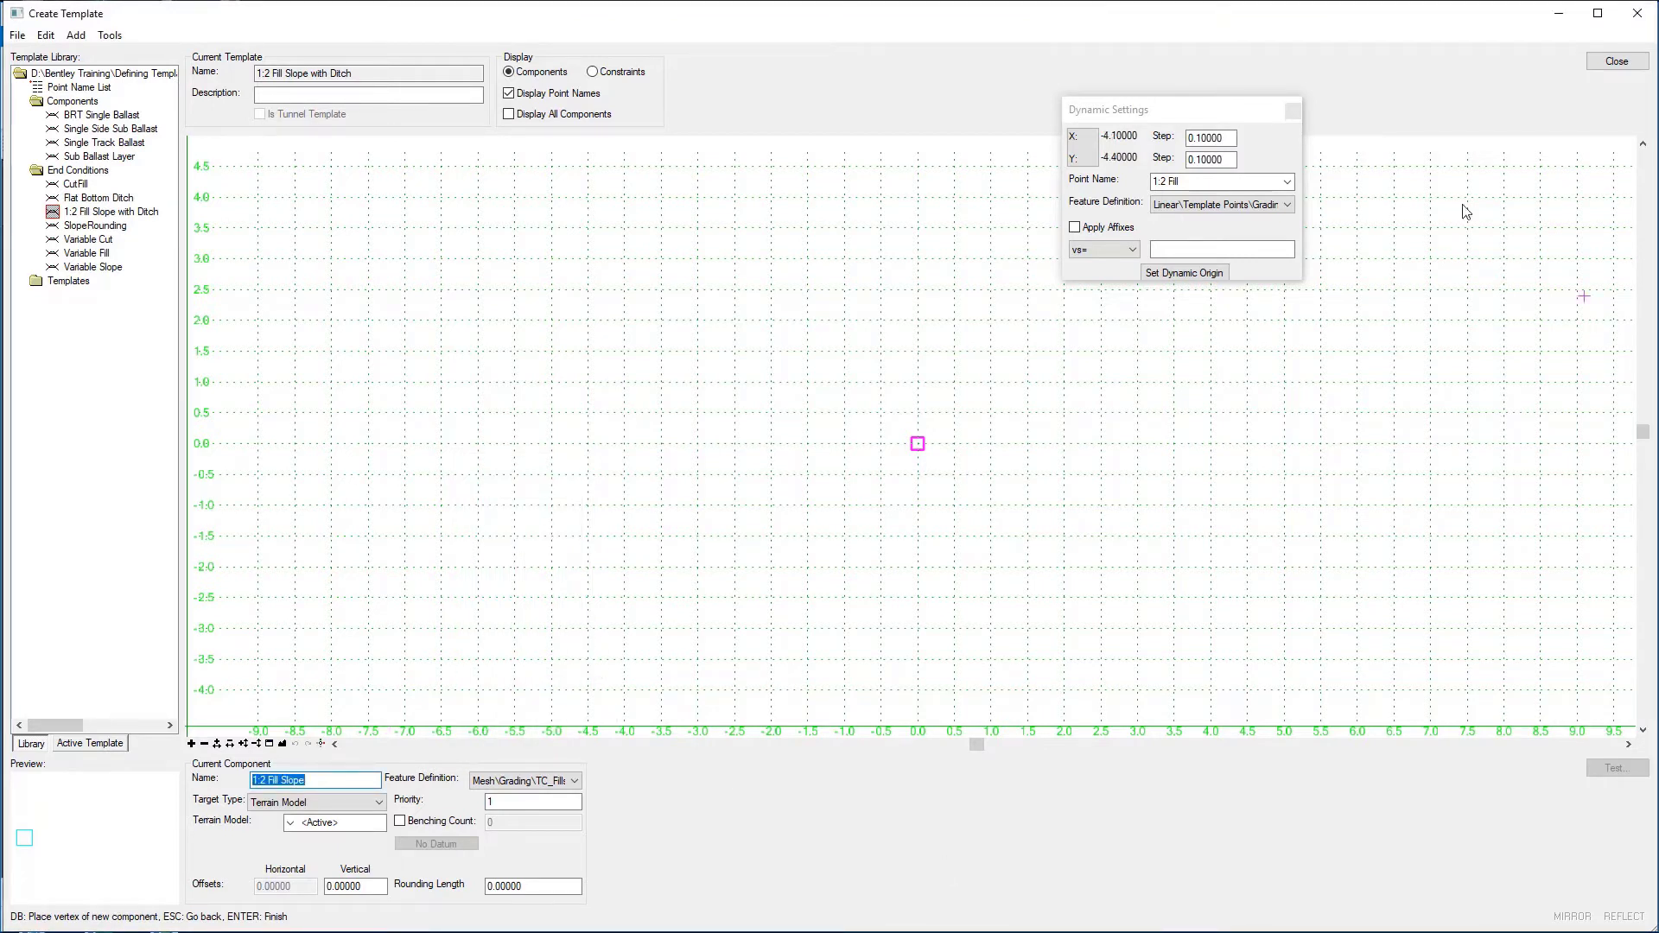
- Place the component's first point, named RAIL SUBBALLAST, at xy=0,0
{"action": "left_click_drag", "start_coordinate": [1147, 112], "coordinate": [1043, 116]}
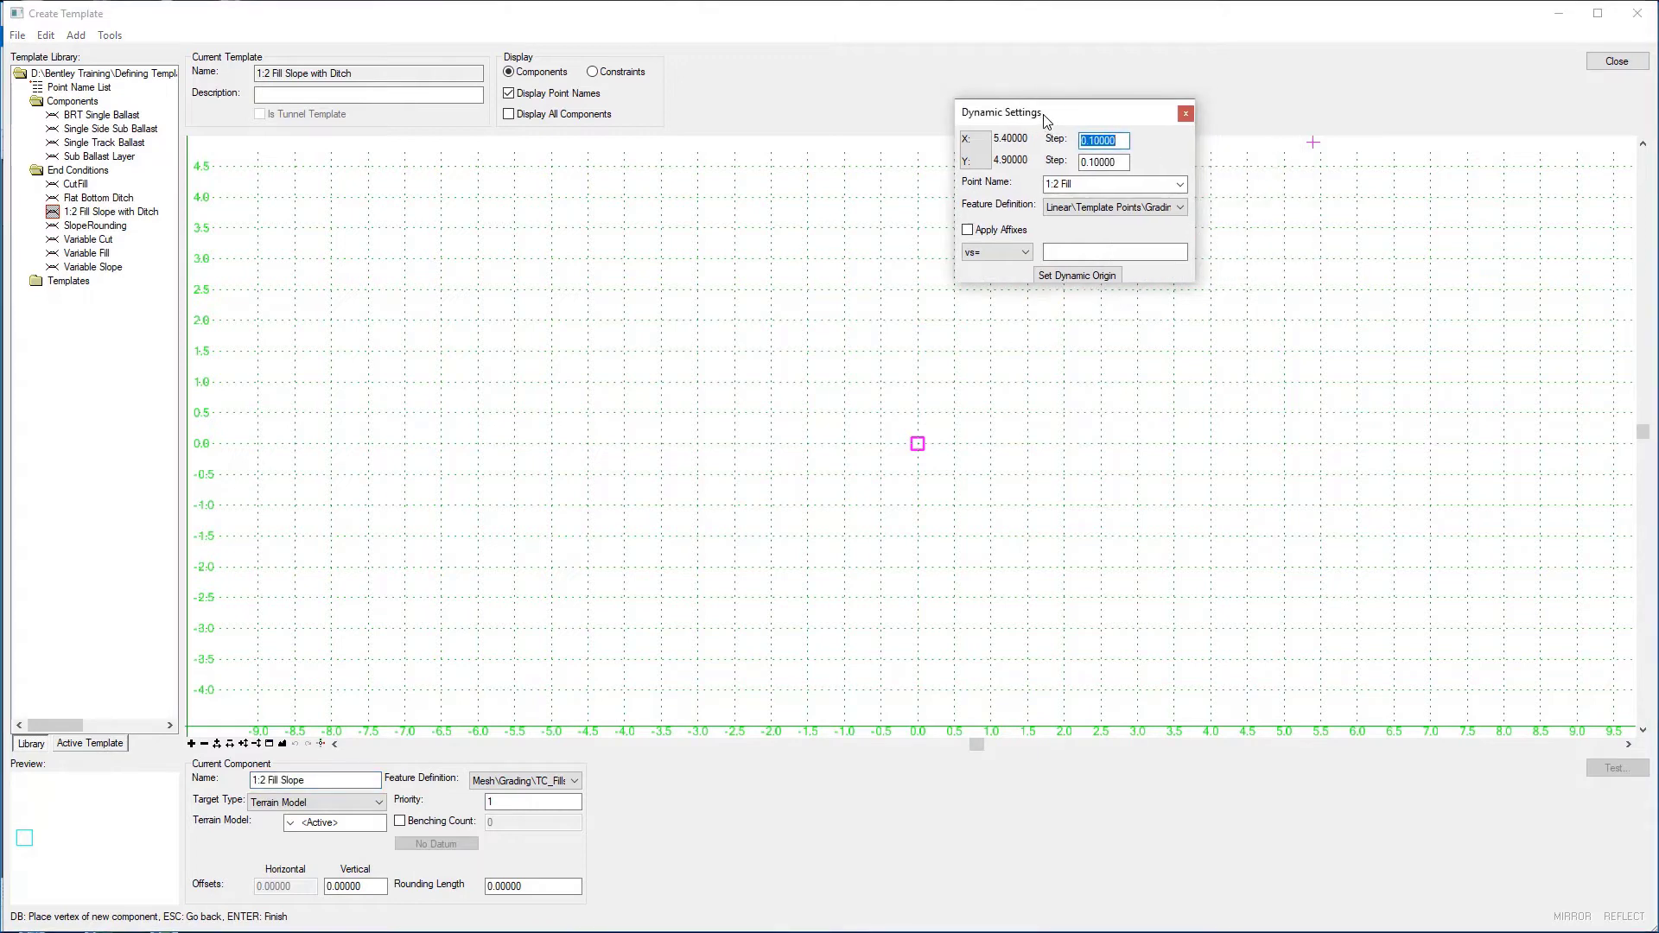
{"action": "left_click", "coordinate": [1180, 184]}
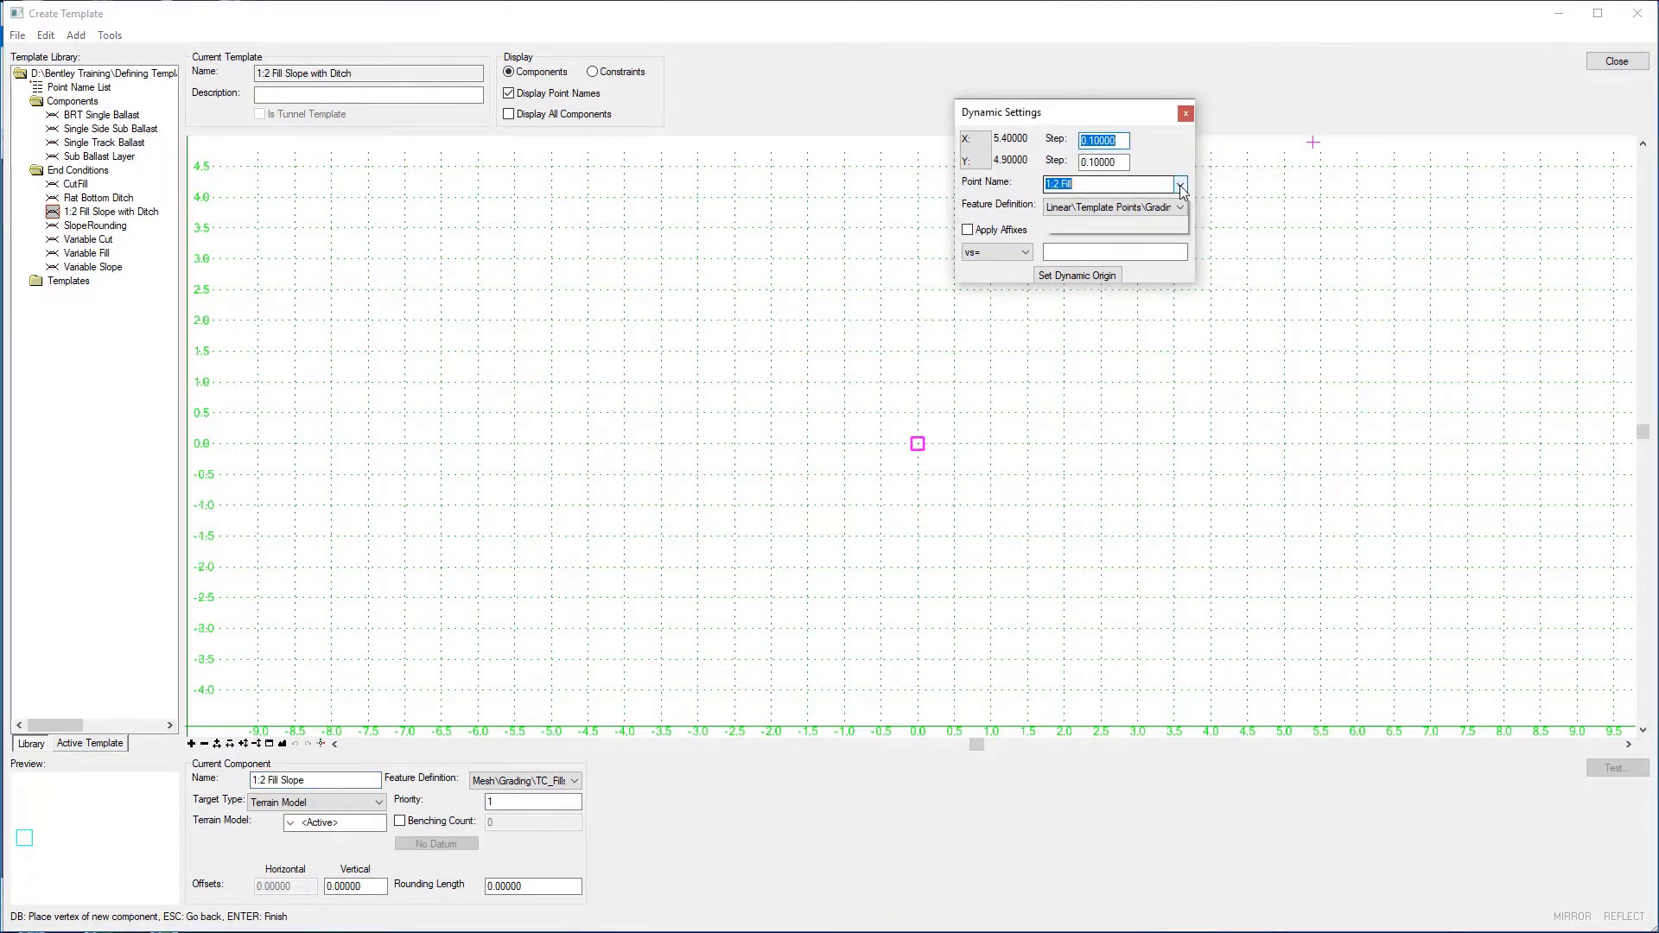
{"action": "left_click_drag", "start_coordinate": [1181, 250], "coordinate": [1202, 526]}
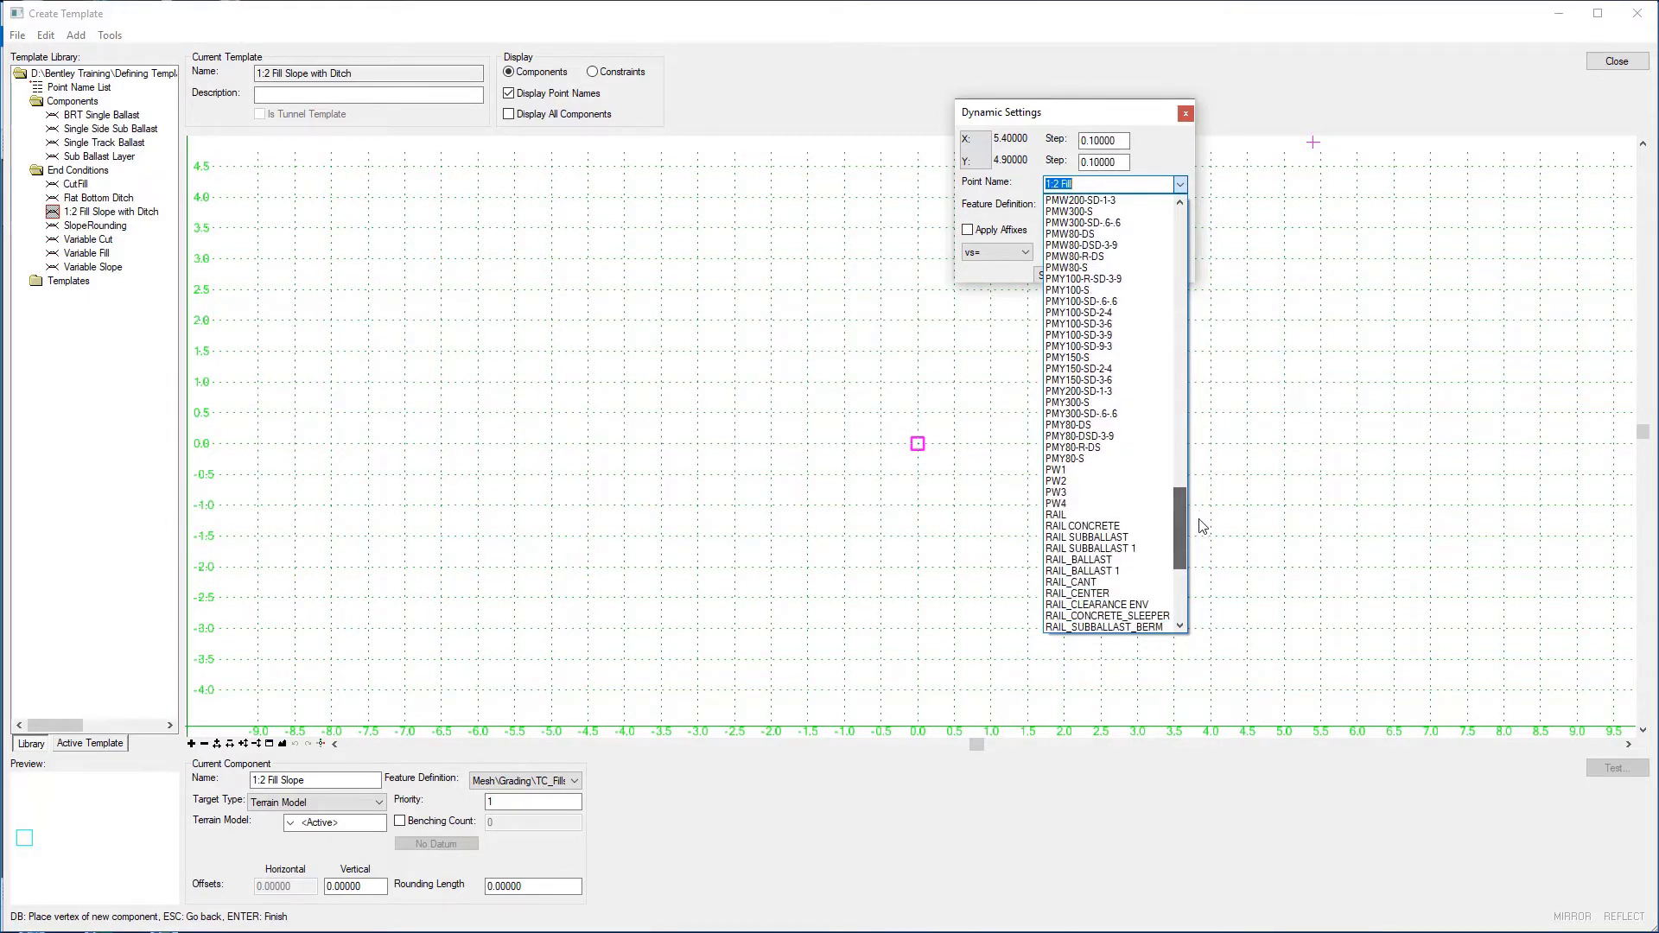
{"action": "left_click", "coordinate": [1133, 537]}
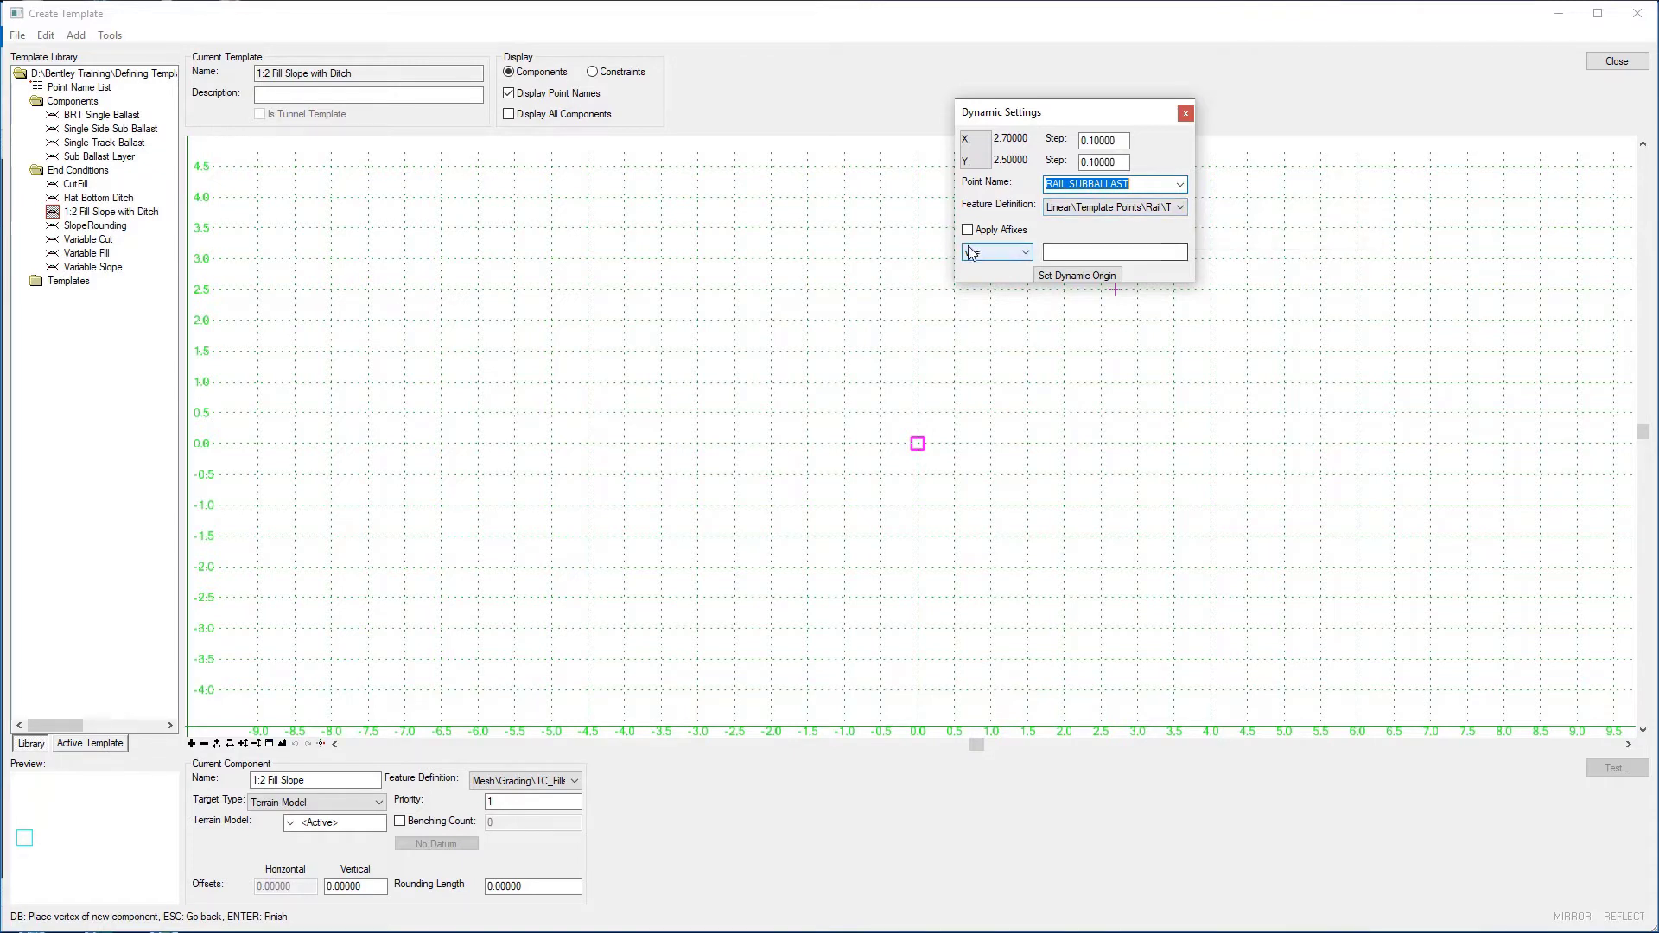
{"action": "left_click", "coordinate": [1026, 252]}
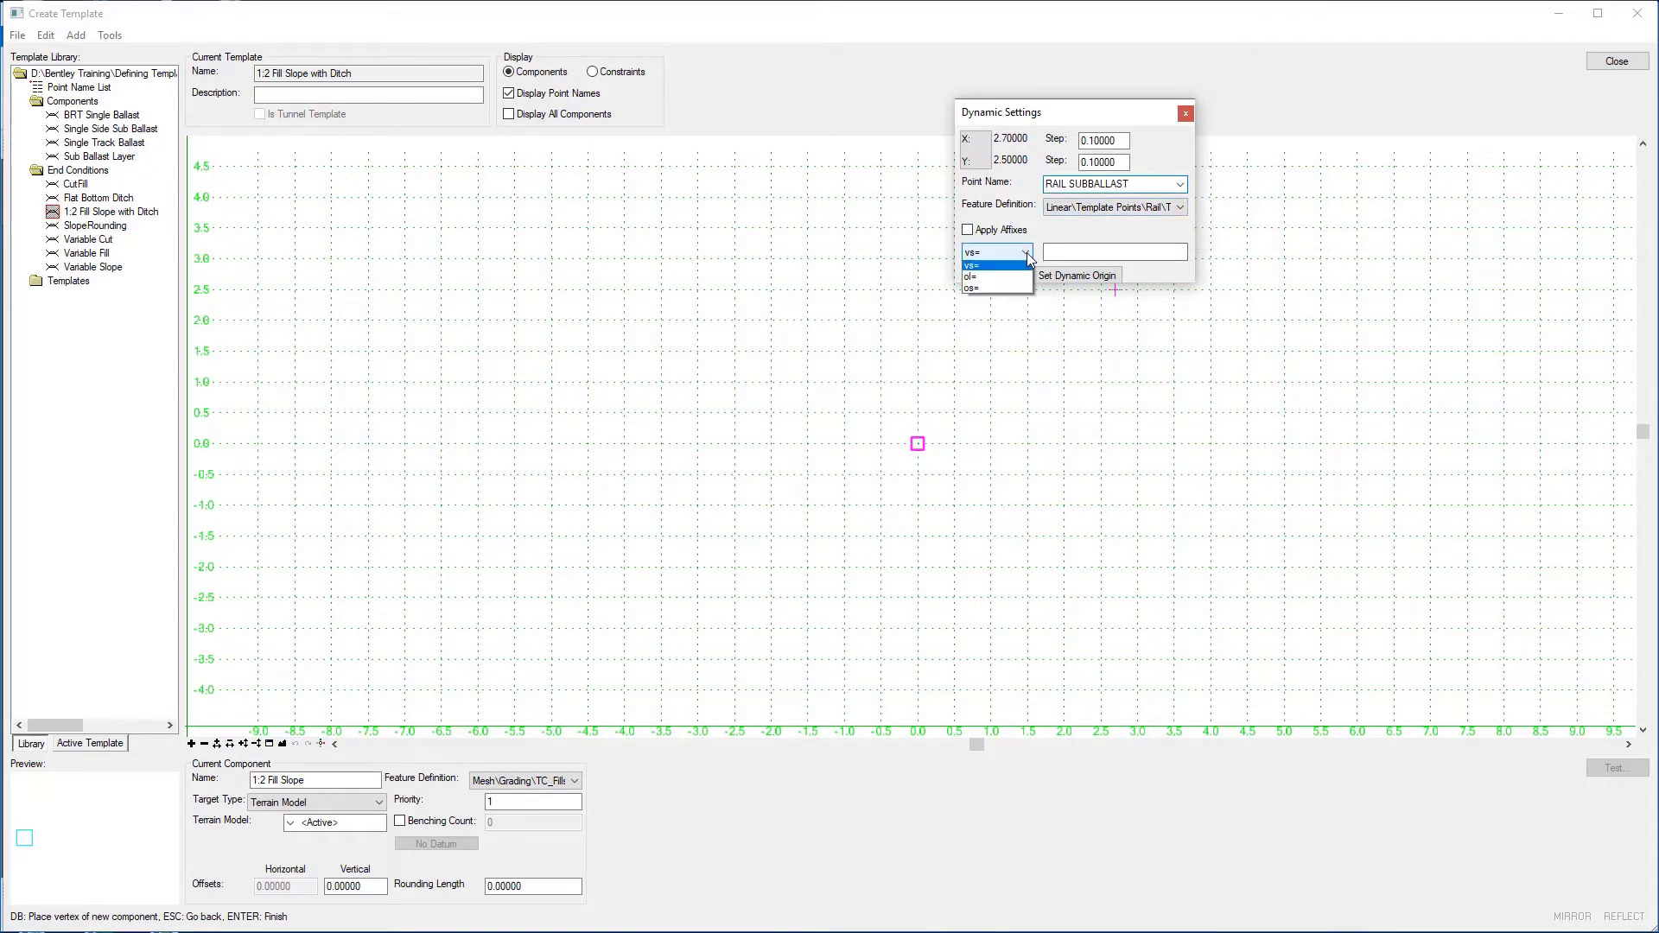
{"action": "left_click", "coordinate": [979, 269]}
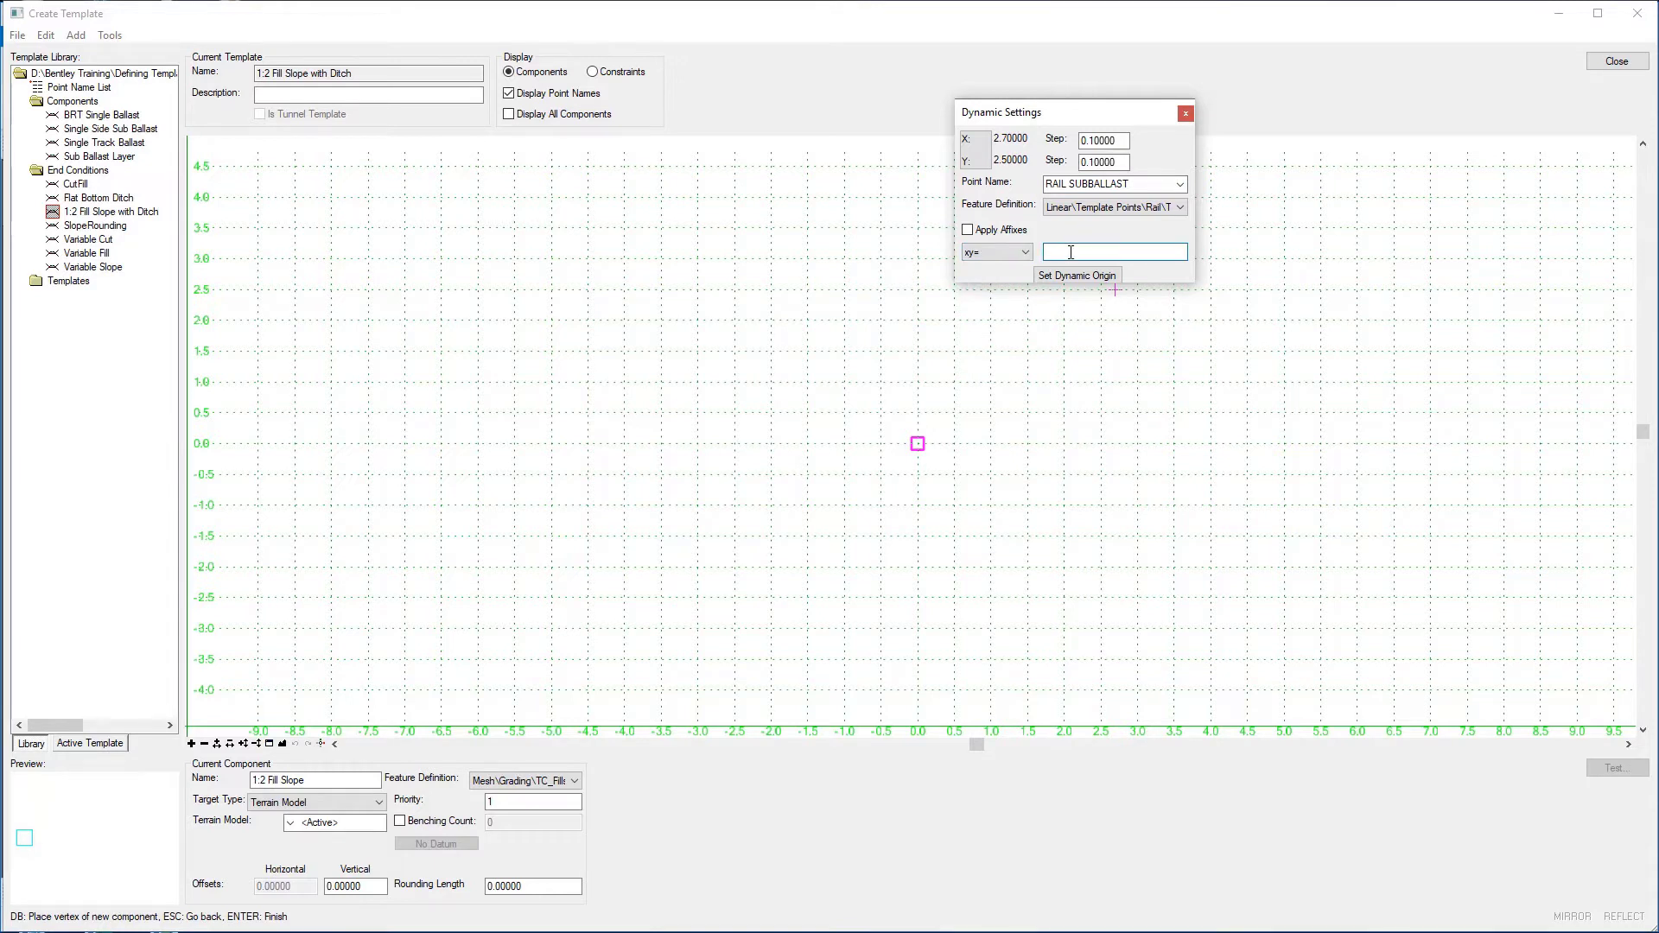
{"action": "type", "text": "0,0"}
{"action": "key", "text": "Return"}
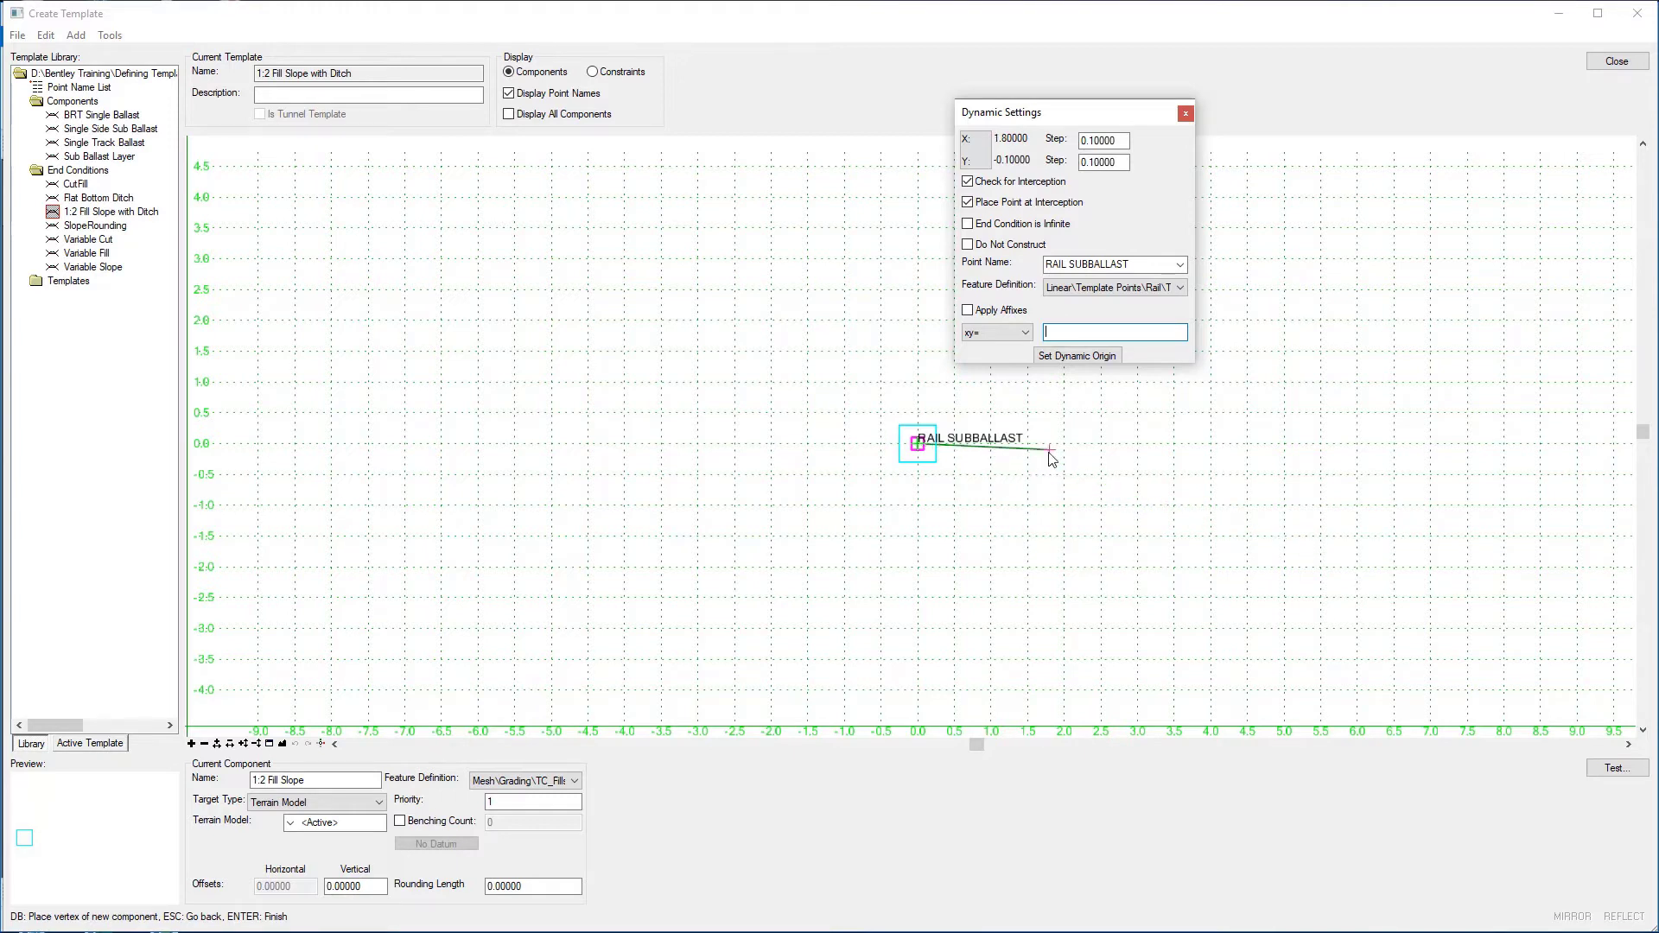
- Name the next point 1:2 Fill and assign it the TL_End Cond Fill Tie feature definition from the Grading folder
{"action": "left_click", "coordinate": [968, 201]}
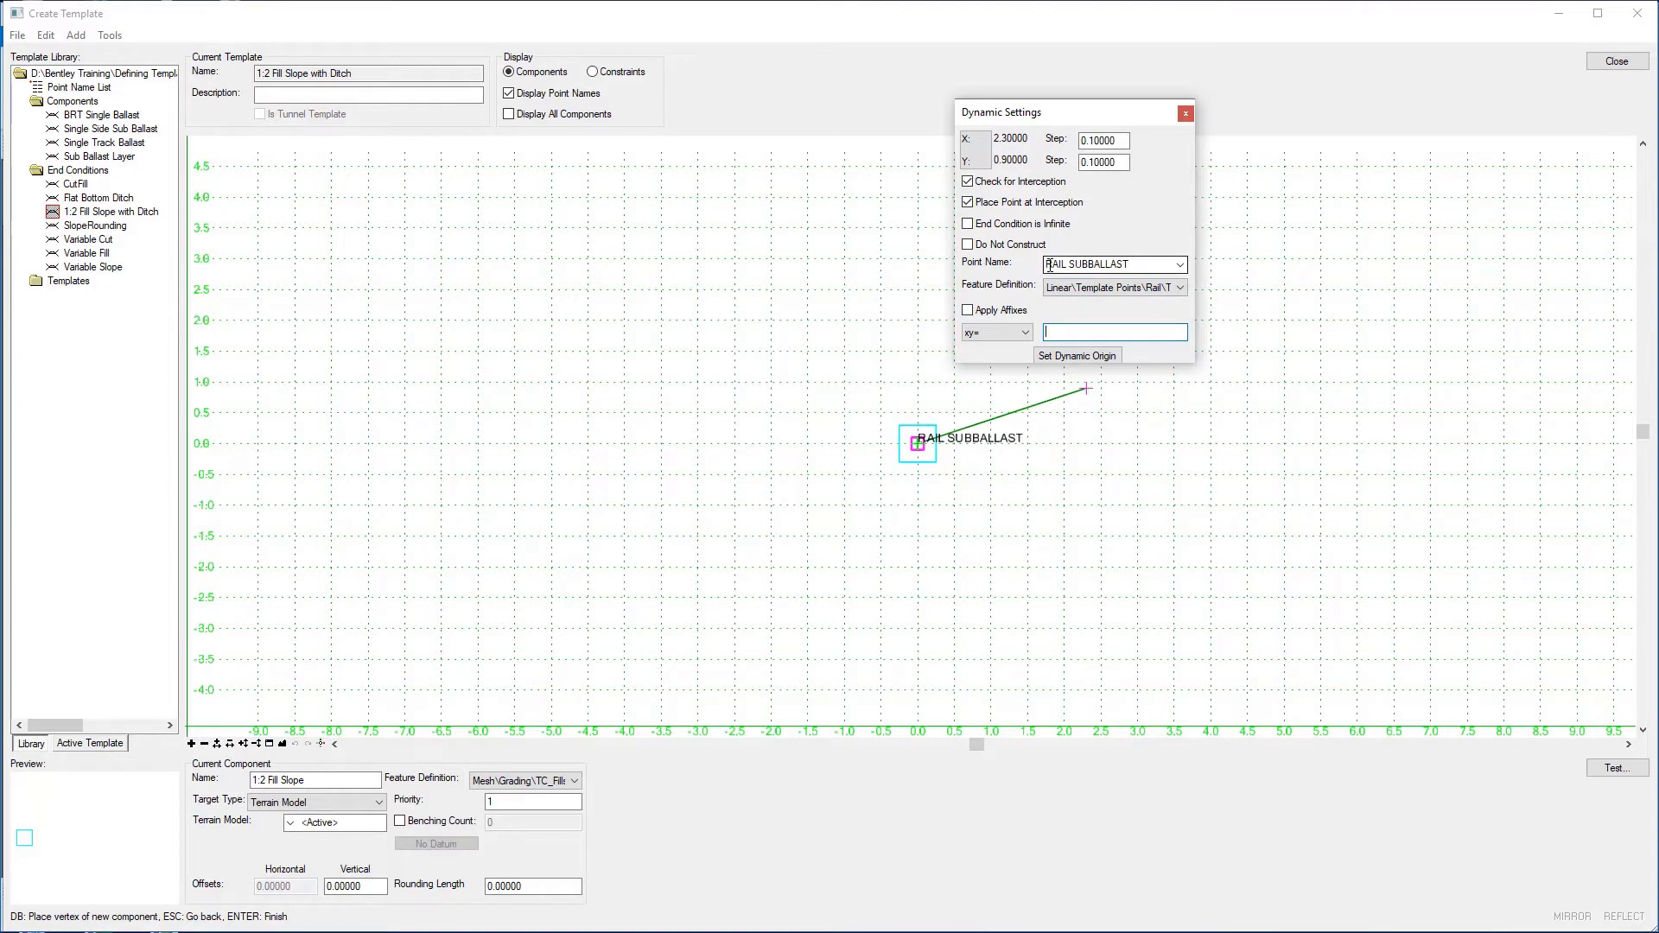
{"action": "left_click", "coordinate": [1097, 264]}
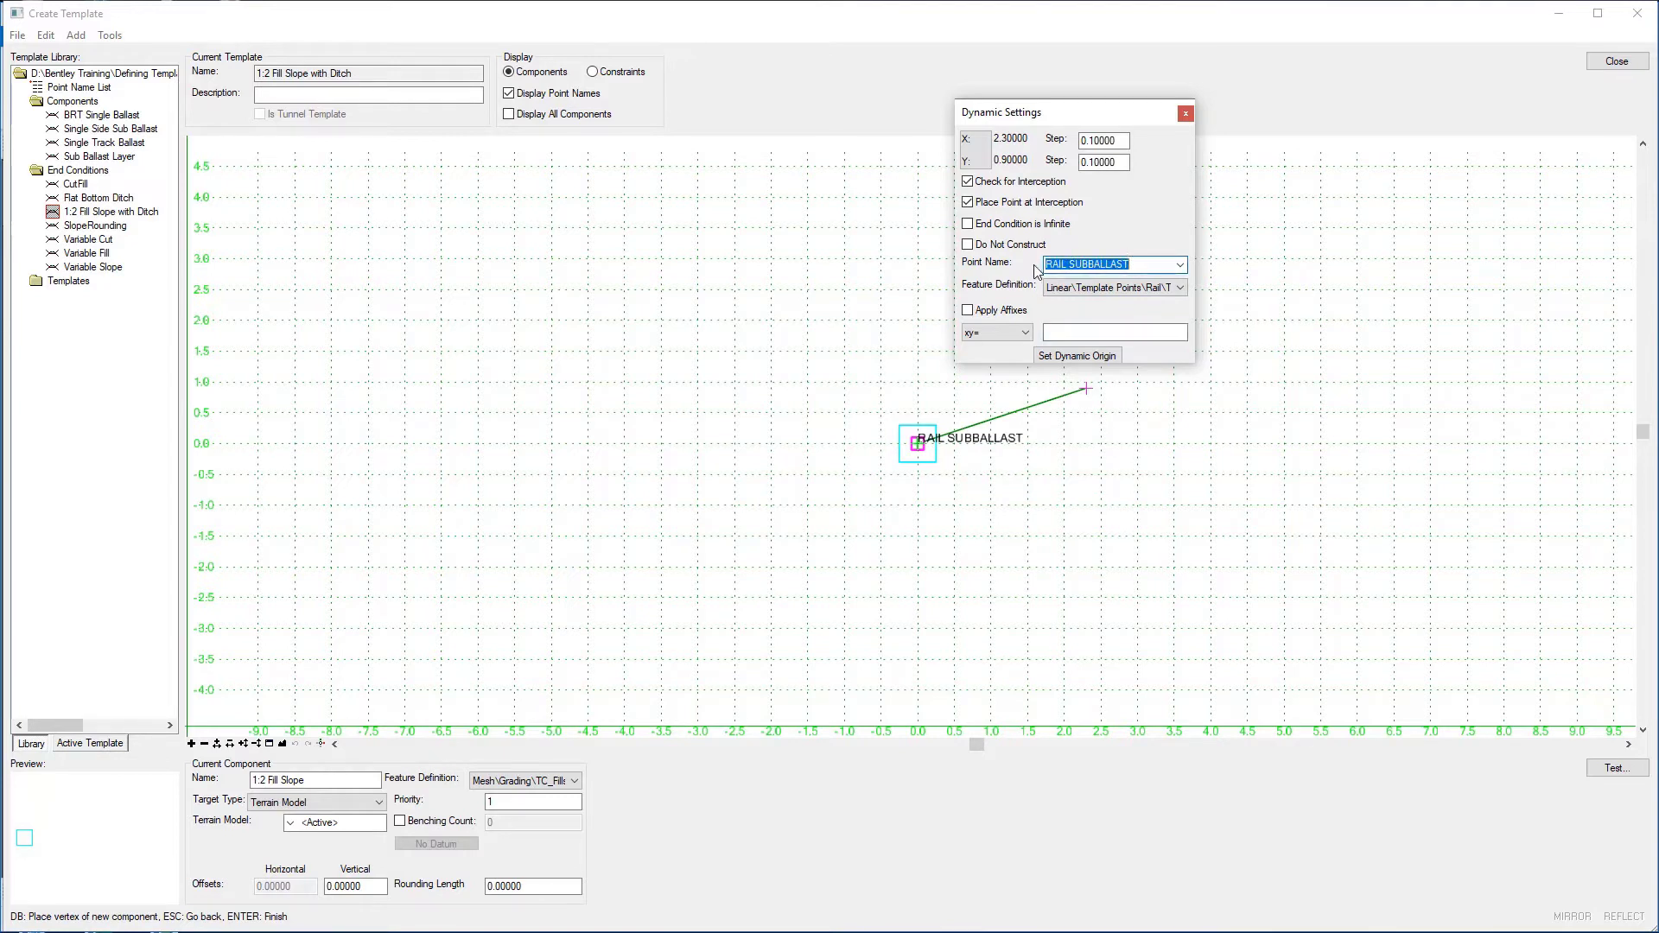
{"action": "type", "text": "1:2 Fill"}
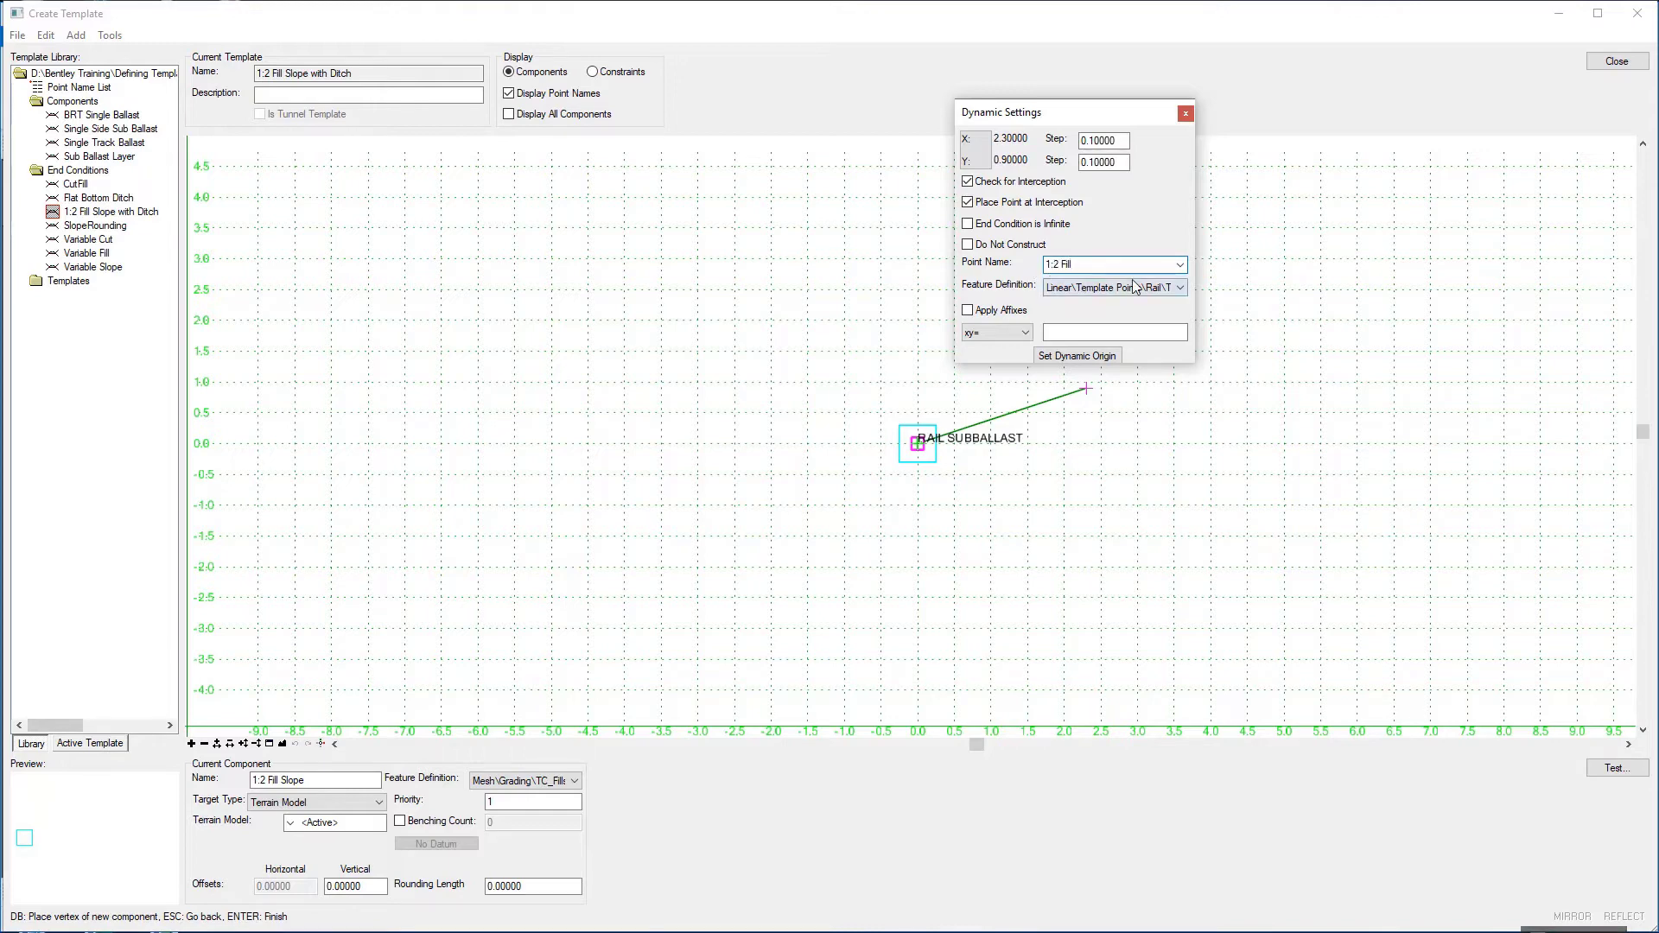
{"action": "key", "text": "Tab"}
{"action": "left_click", "coordinate": [1181, 288]}
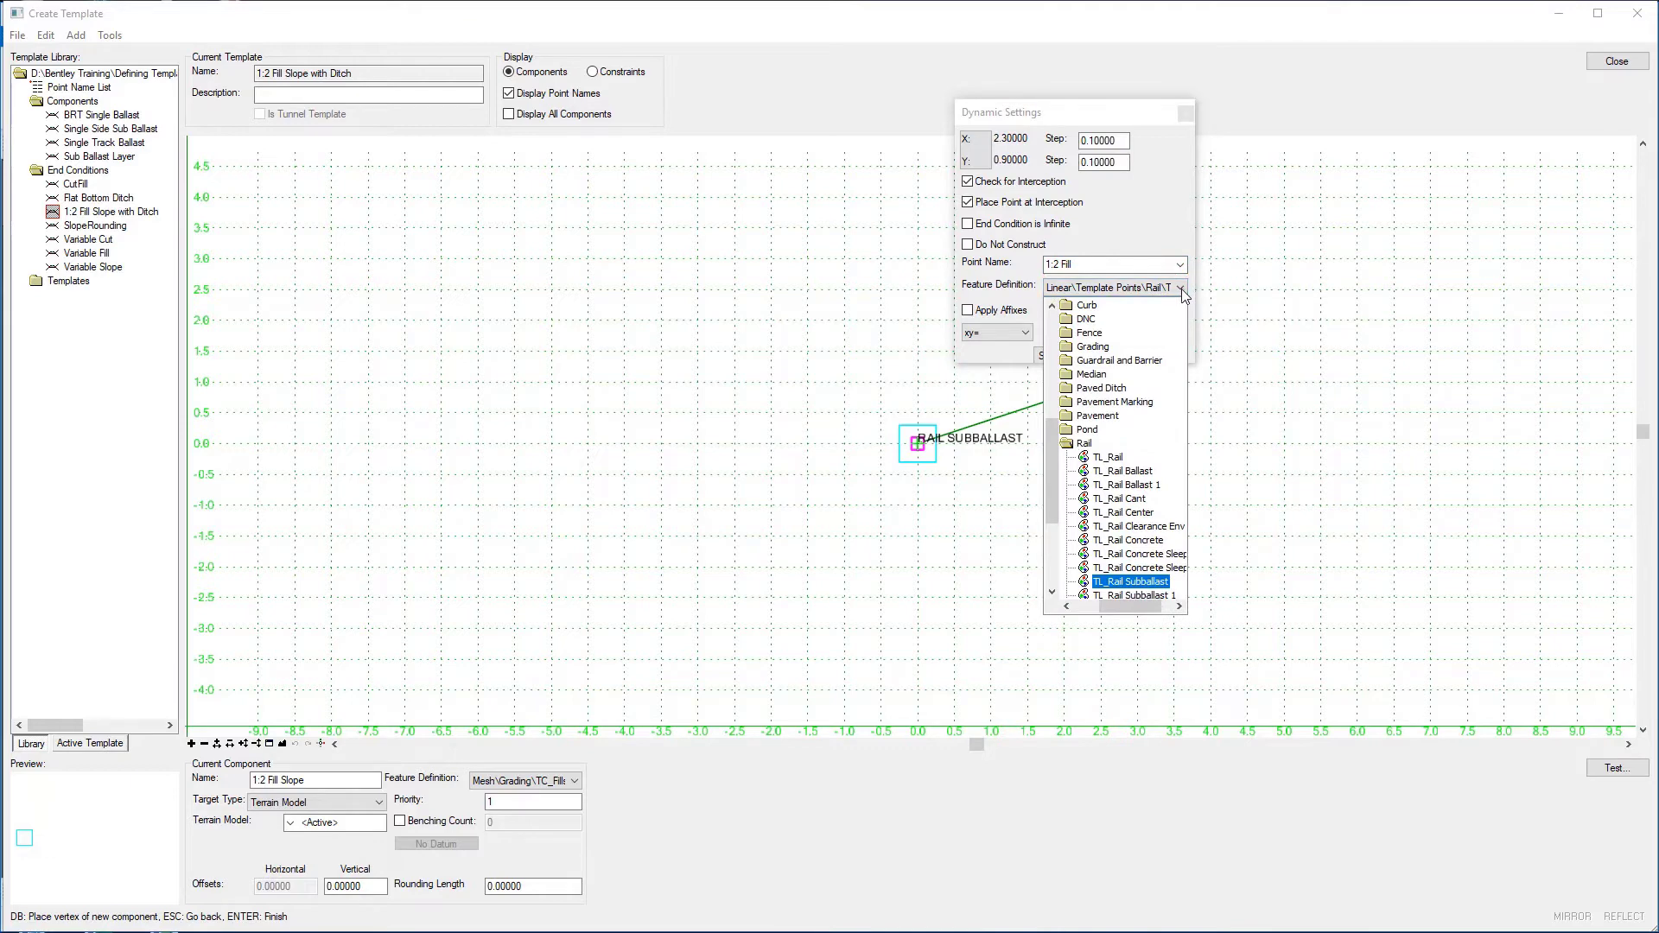
{"action": "double_click", "coordinate": [1066, 347]}
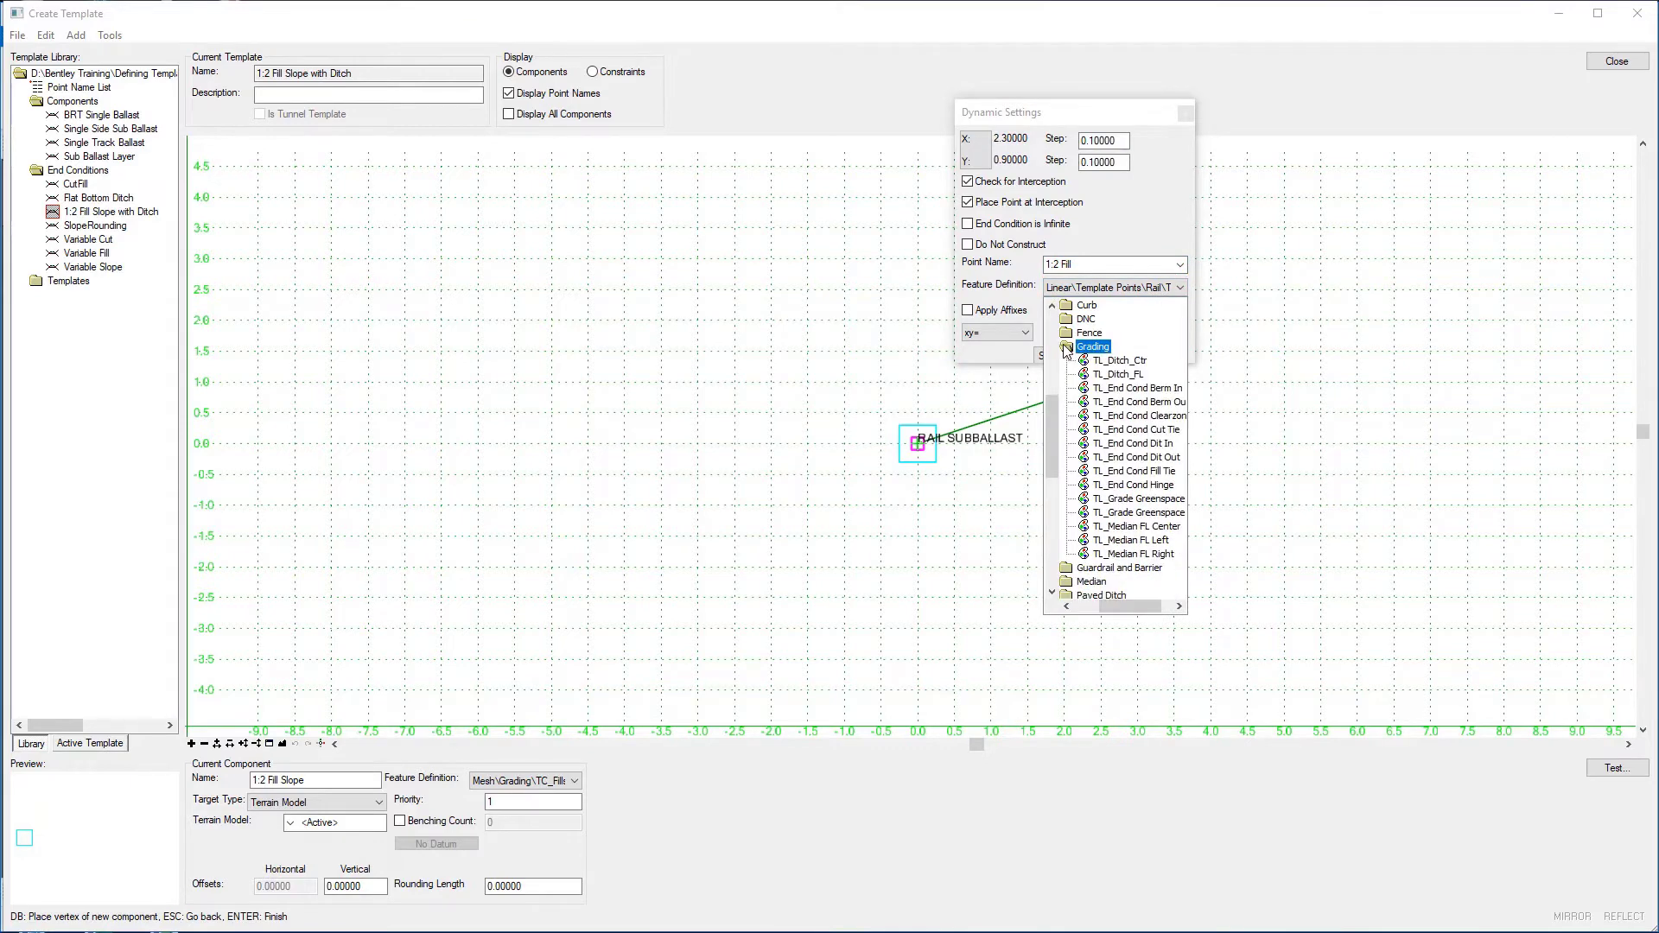
{"action": "left_click", "coordinate": [1128, 475]}
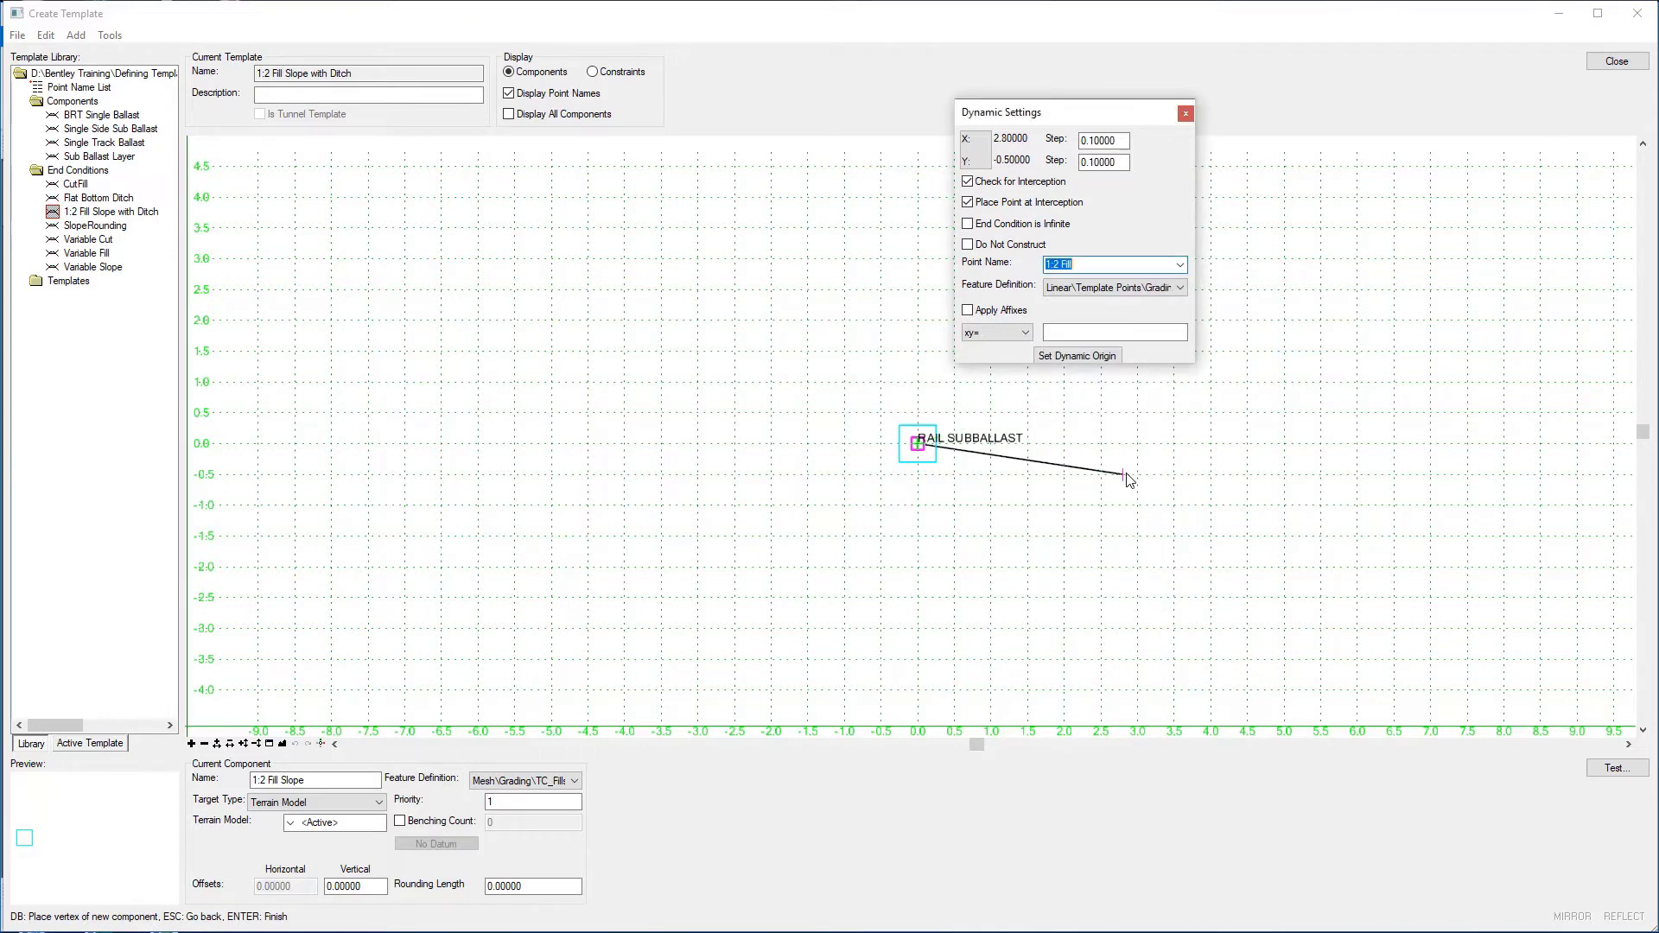
- Place the 1:2 Fill point using vs=-1.5,1:2 to finish the component, and save the template library
{"action": "left_click", "coordinate": [1027, 333]}
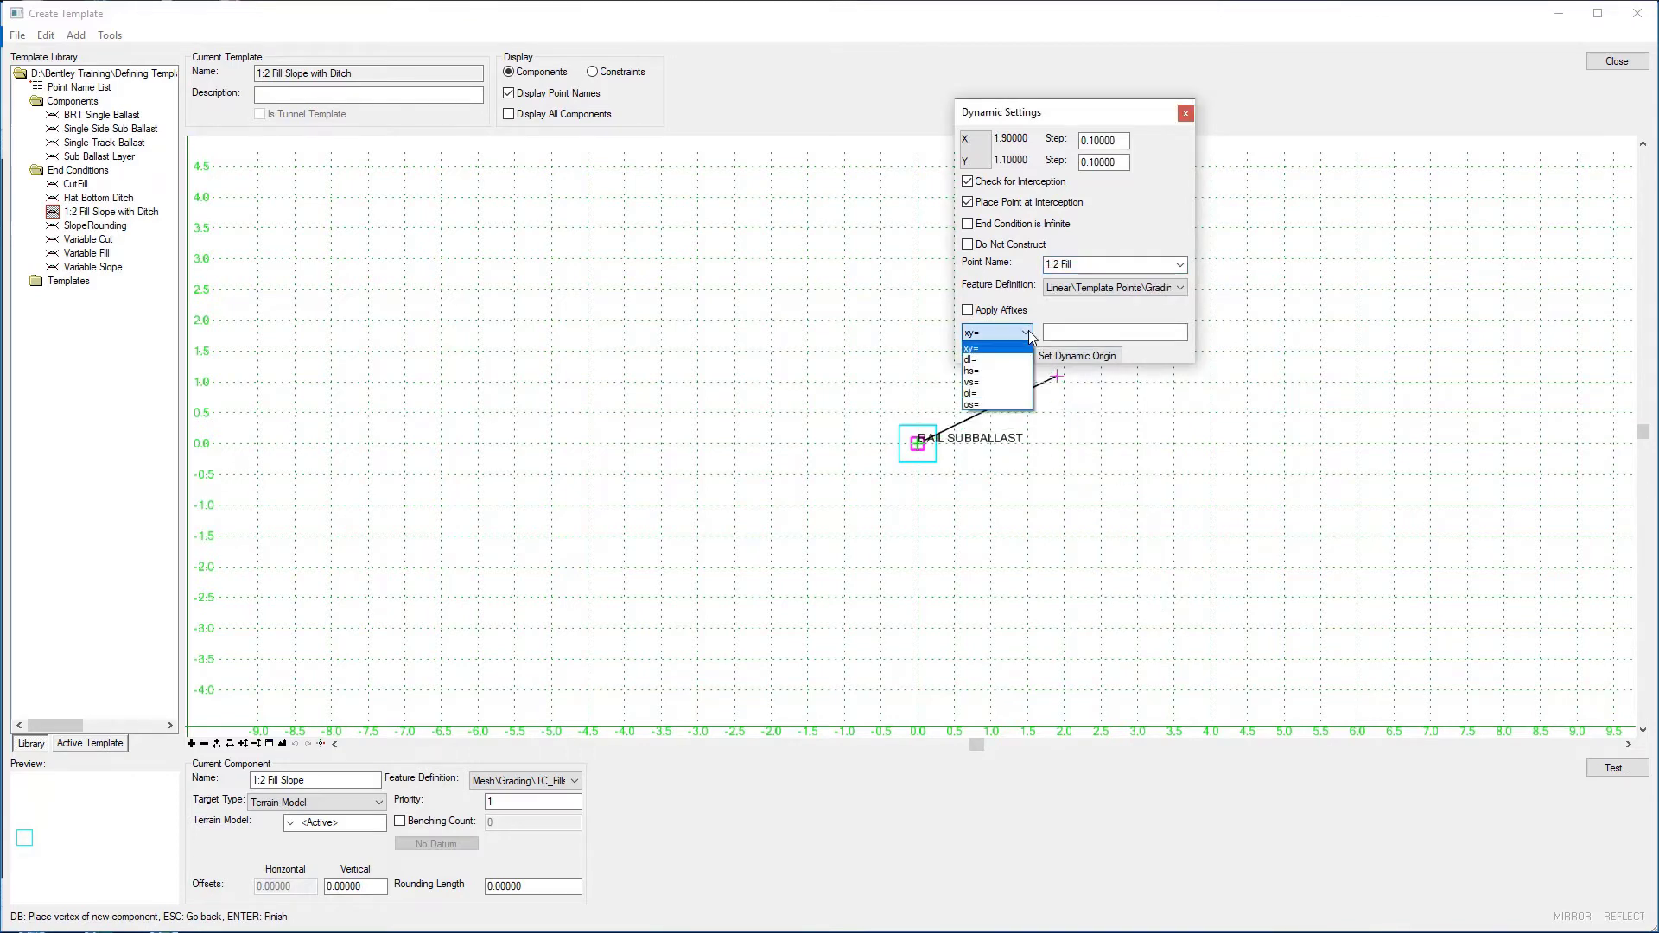
{"action": "left_click", "coordinate": [975, 372]}
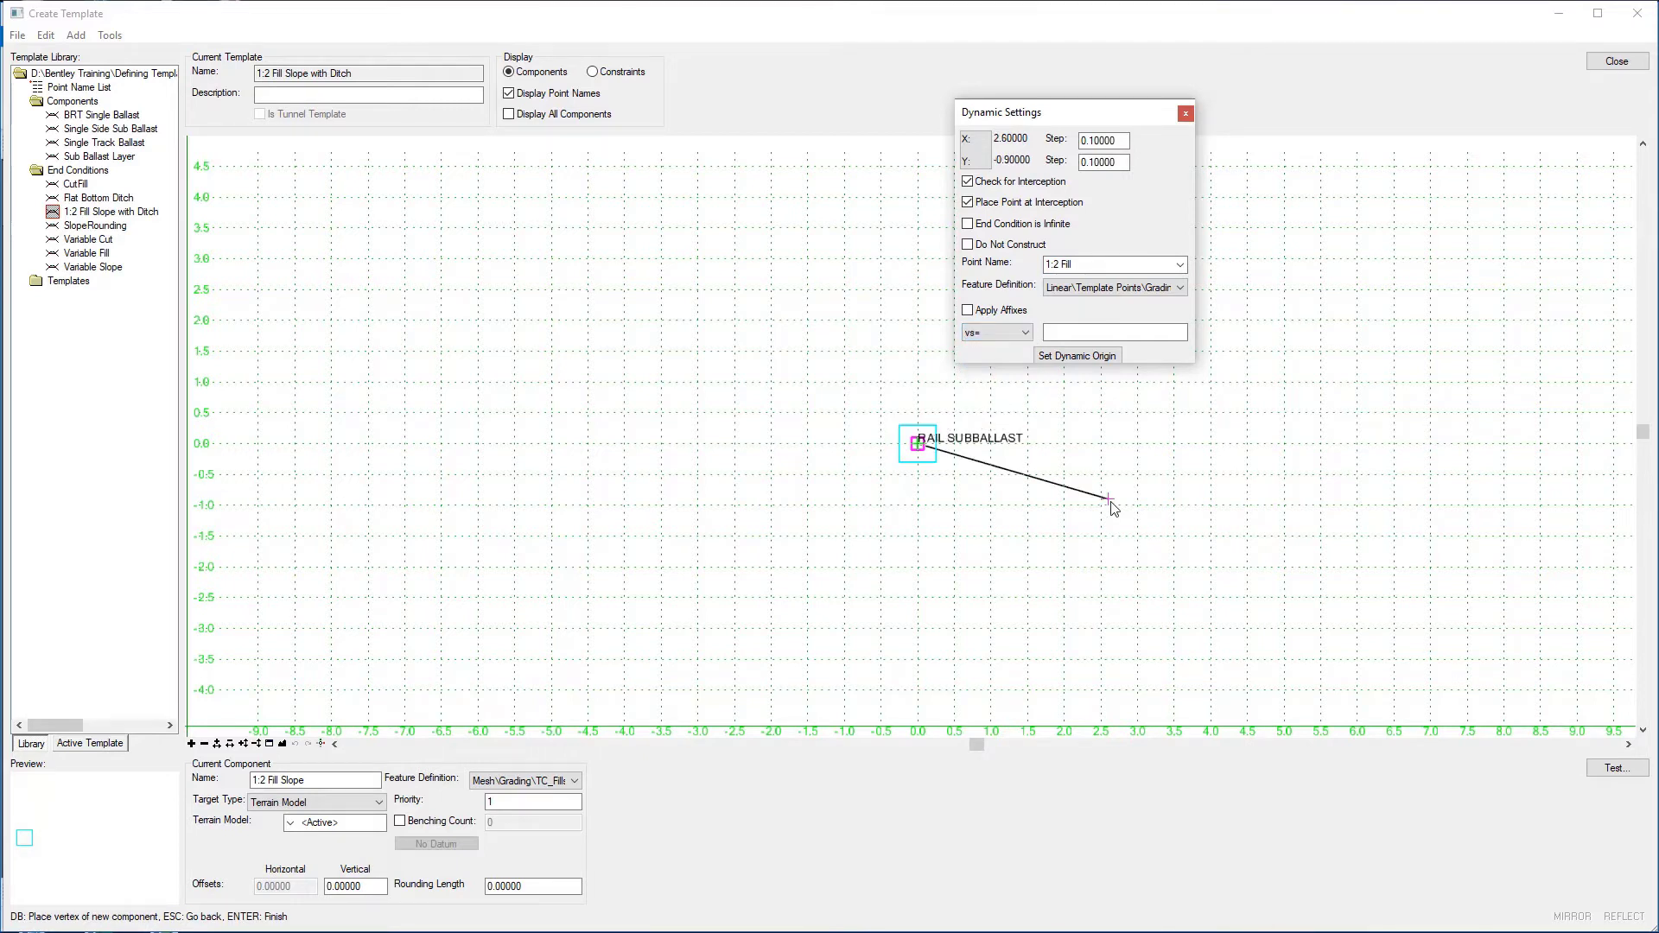
{"action": "left_click", "coordinate": [1064, 329]}
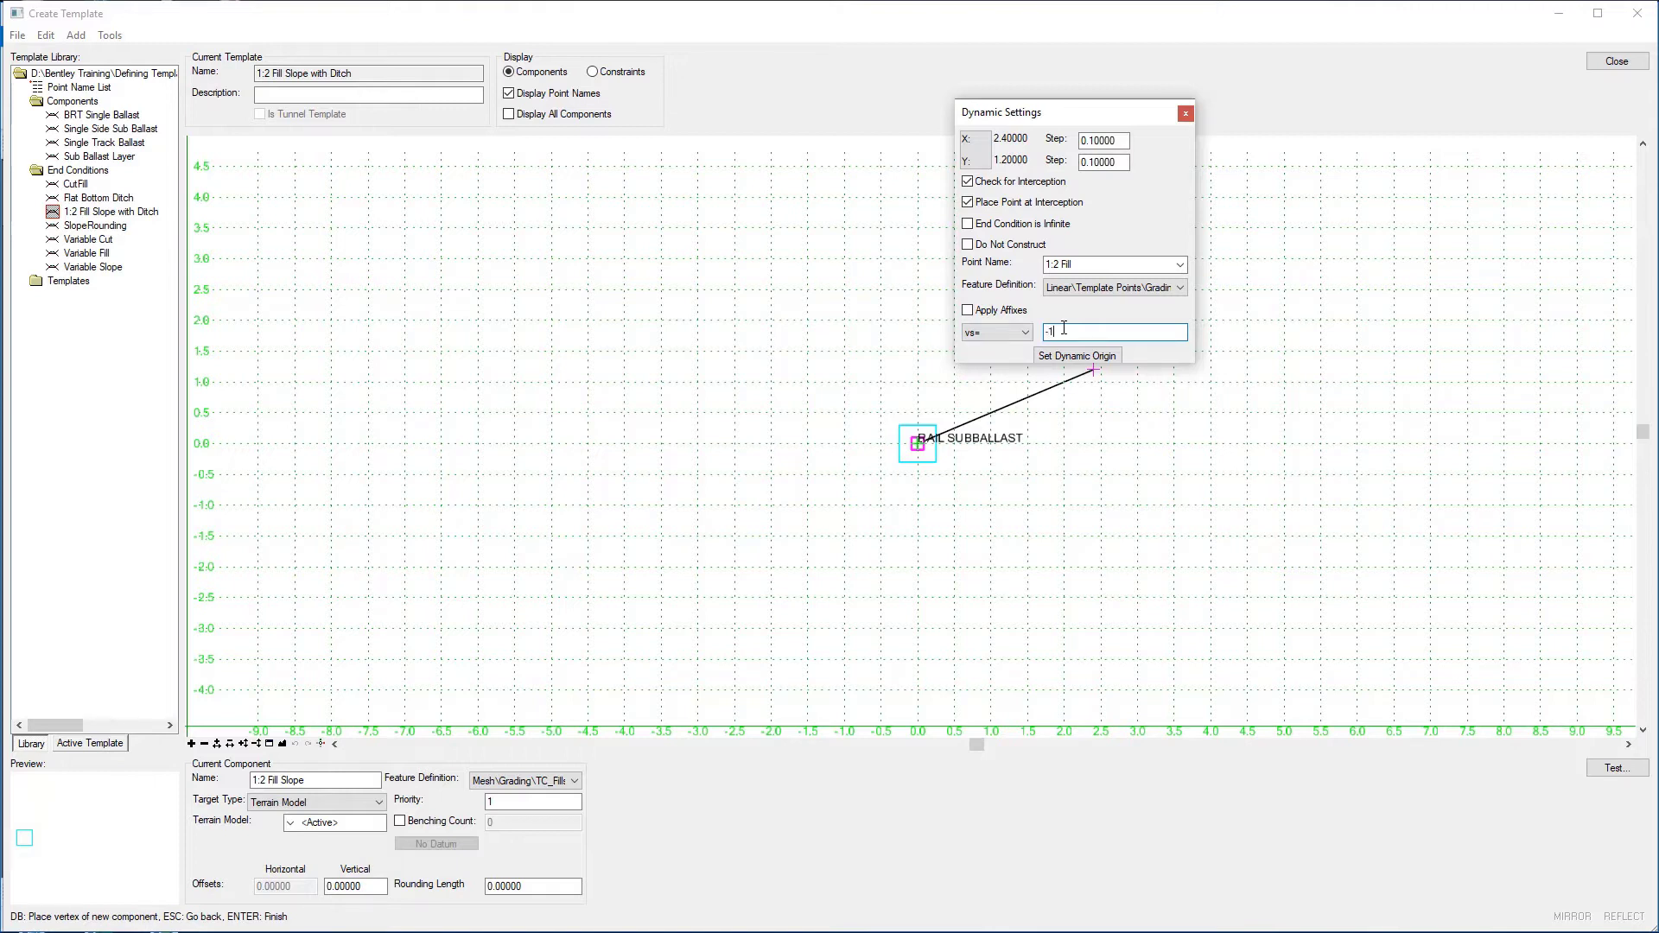
{"action": "type", "text": "-1.5"}
{"action": "type", "text": ",1:2"}
{"action": "key", "text": "Return"}
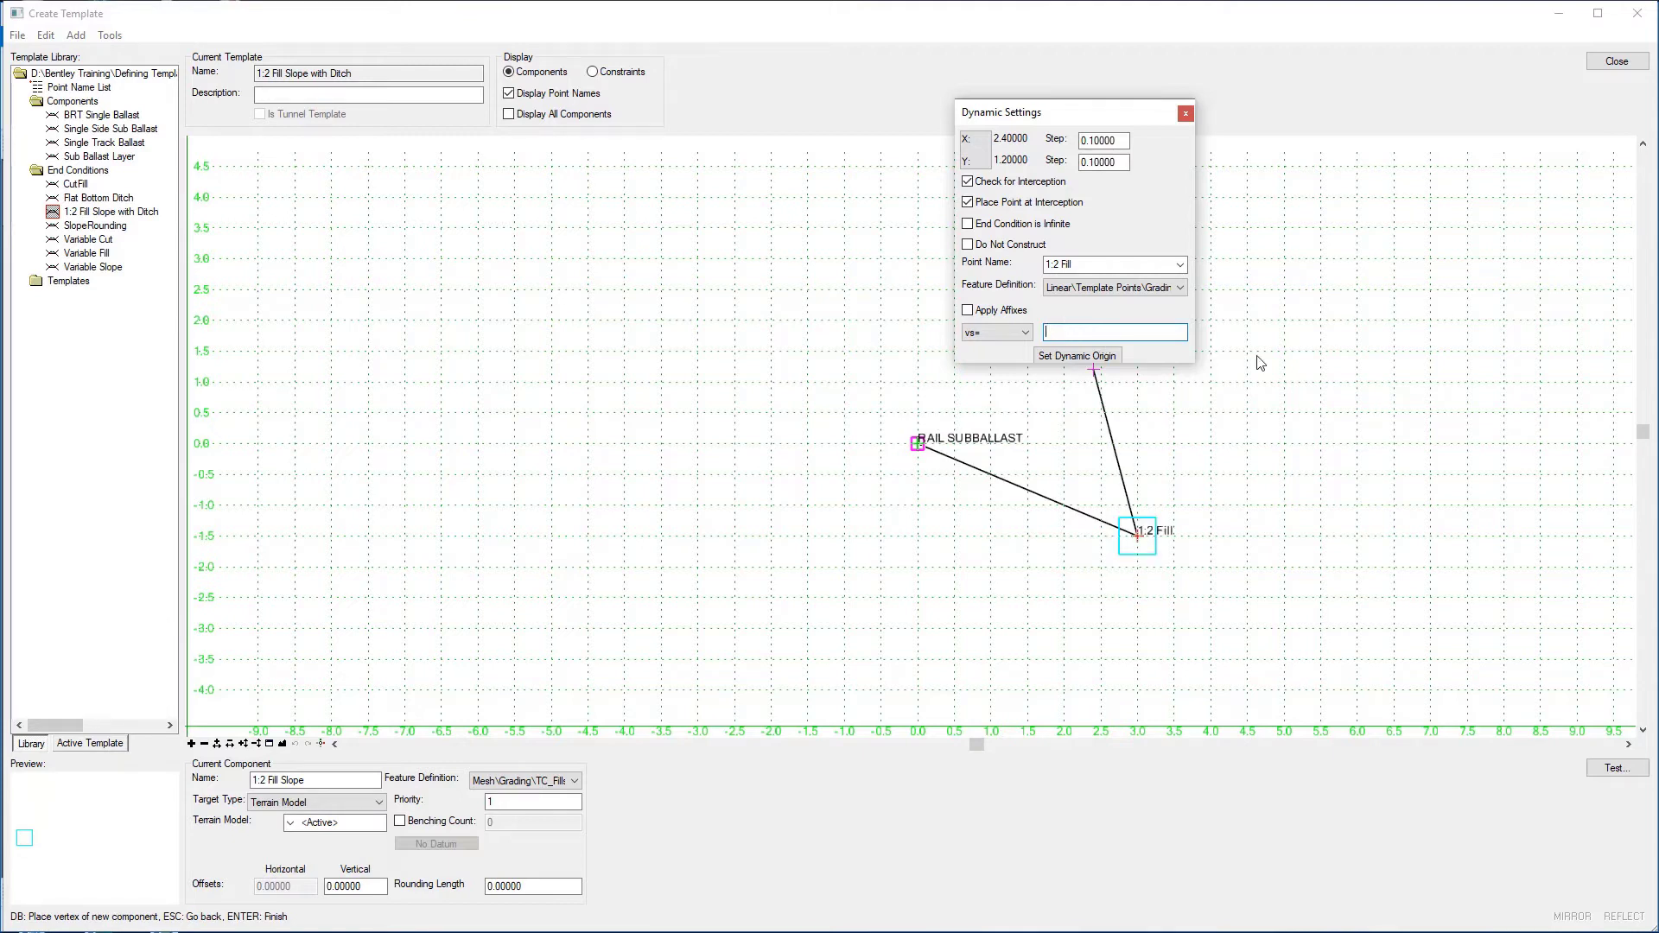
{"action": "right_click", "coordinate": [1351, 341]}
{"action": "left_click", "coordinate": [1392, 352]}
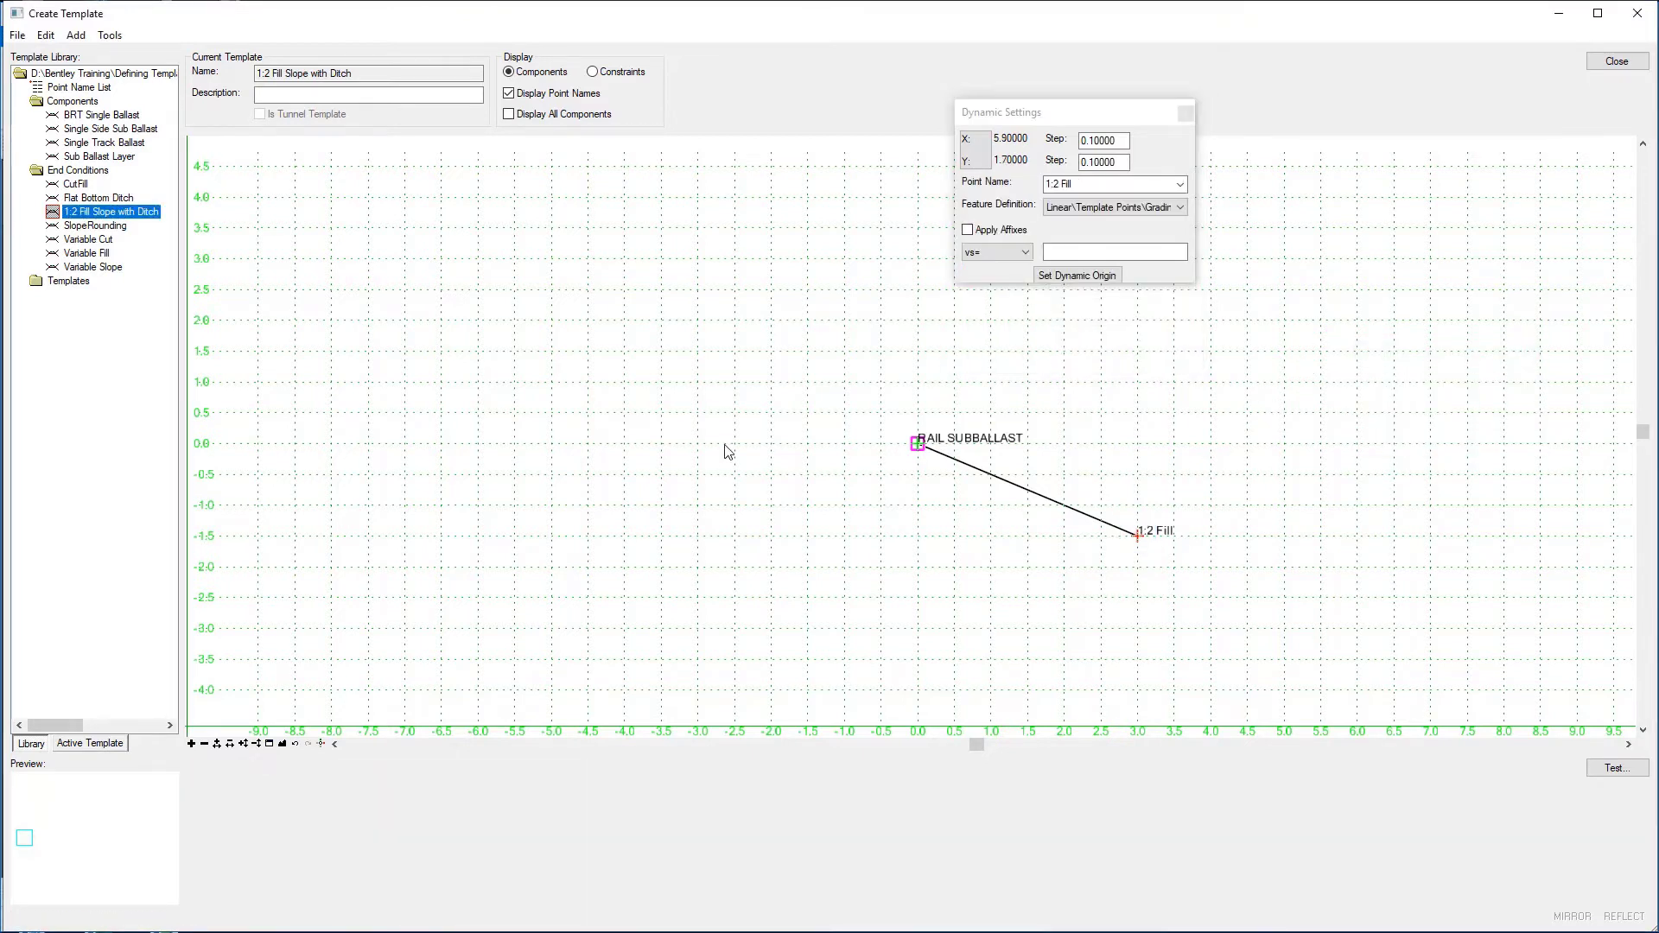
{"action": "left_click", "coordinate": [13, 36]}
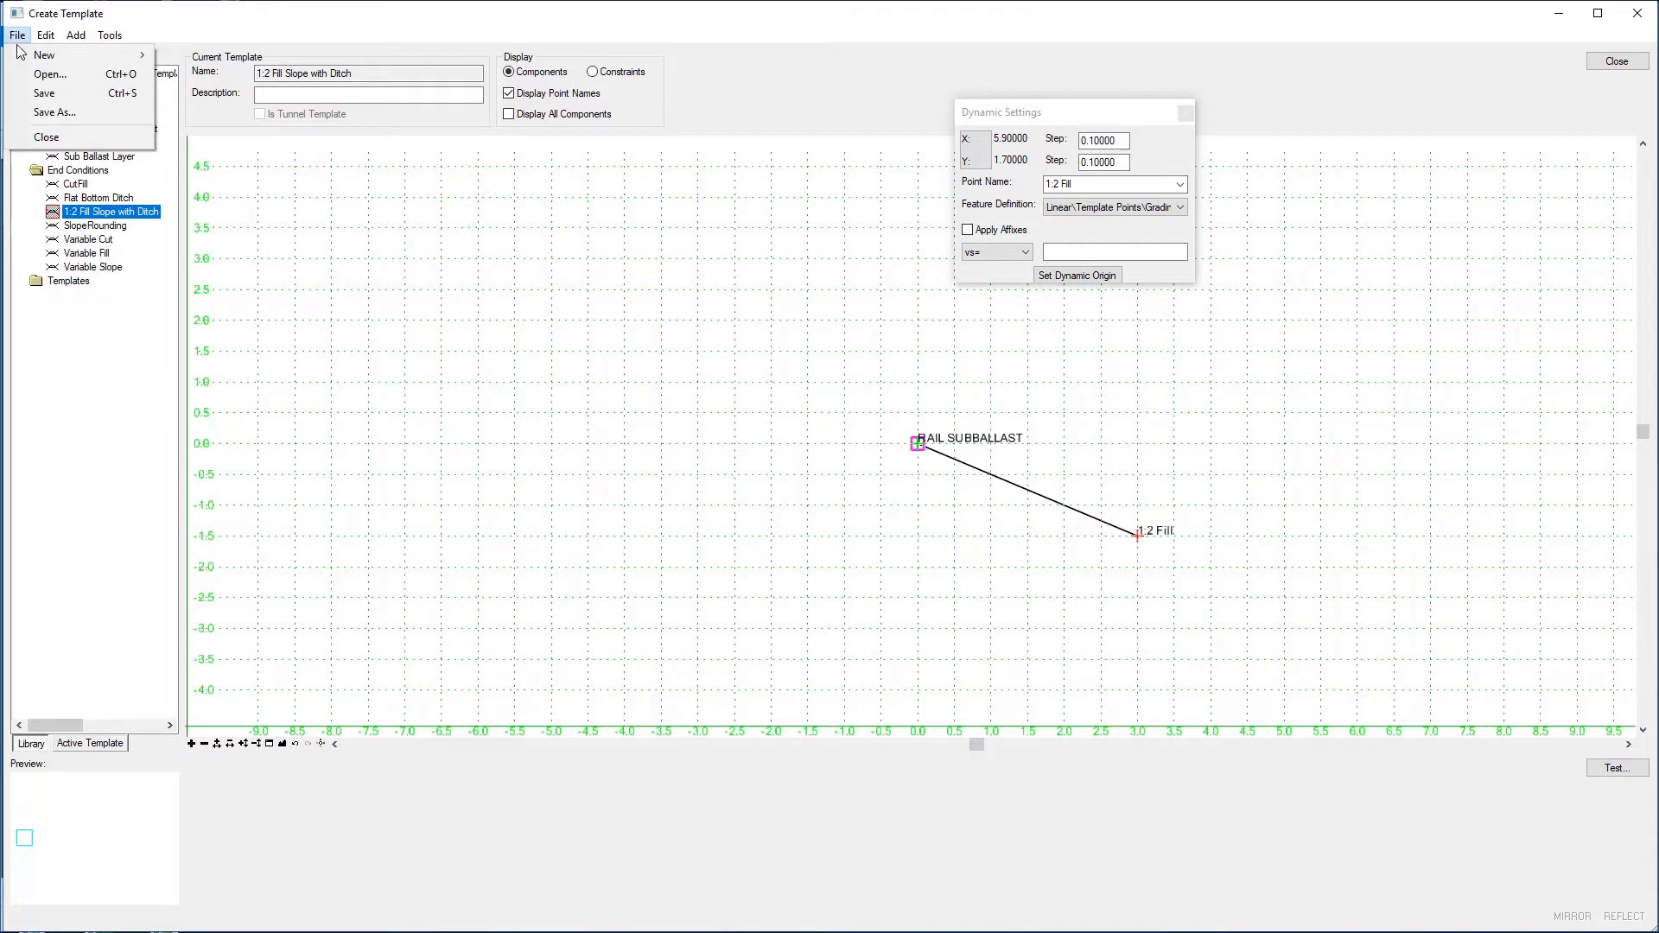
{"action": "left_click", "coordinate": [45, 92]}
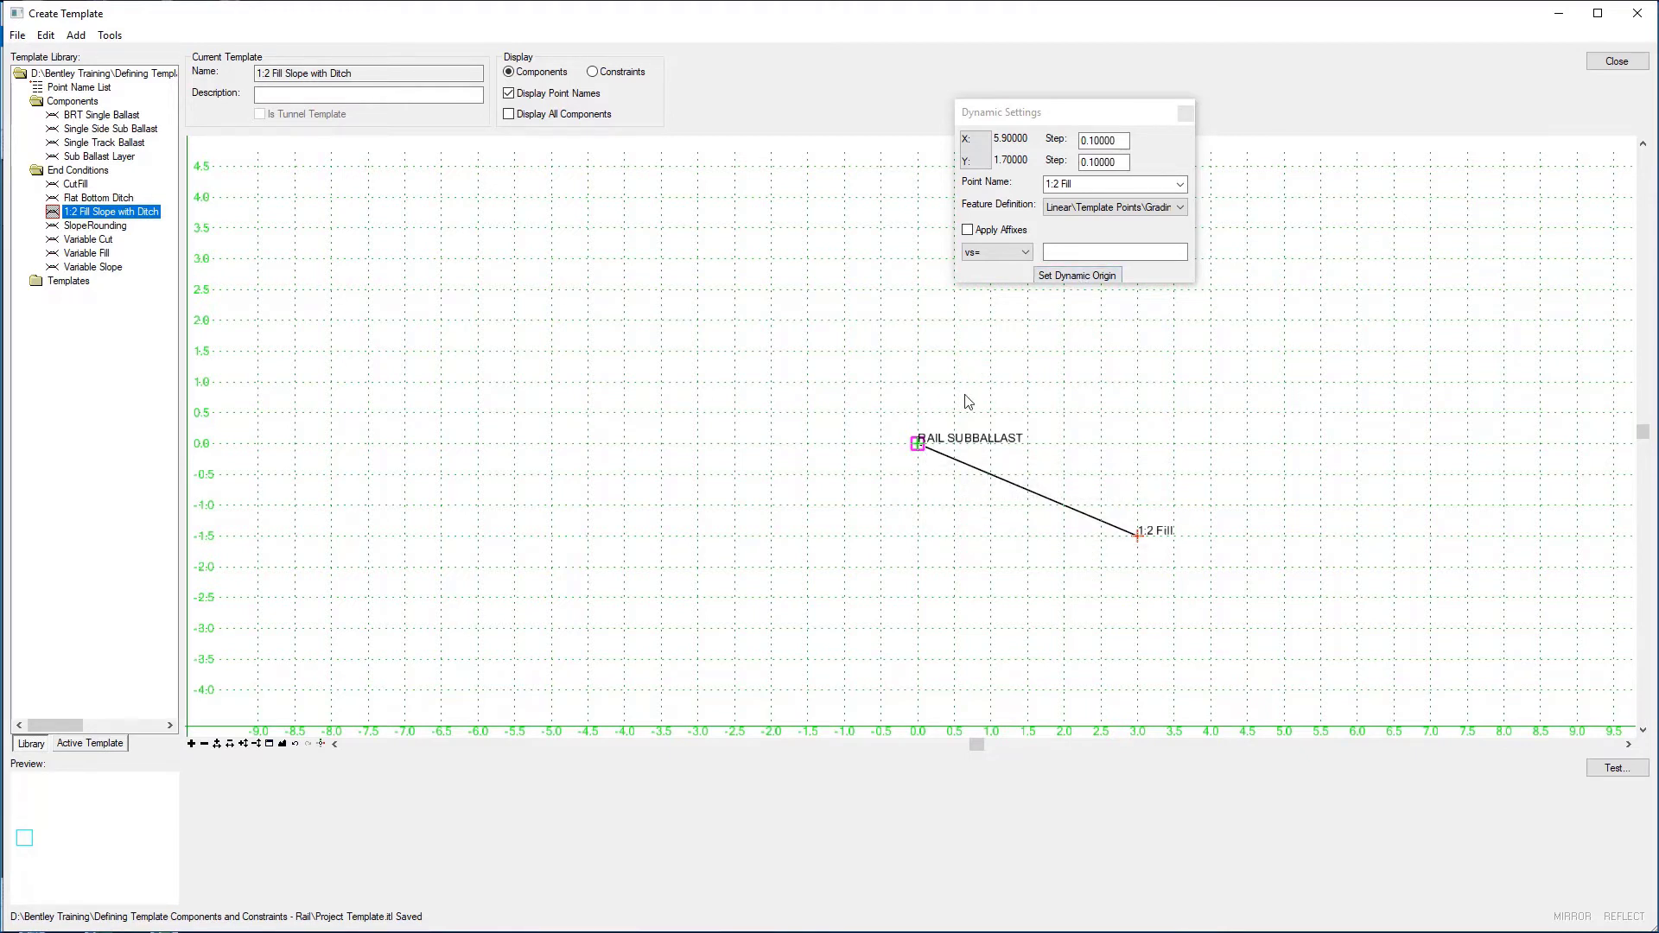
- Add a new end condition component starting at the RAIL SUBBALLAST point and name it 1:3 Fill Slope
{"action": "right_click", "coordinate": [920, 448]}
{"action": "mouse_move", "coordinate": [986, 464]}
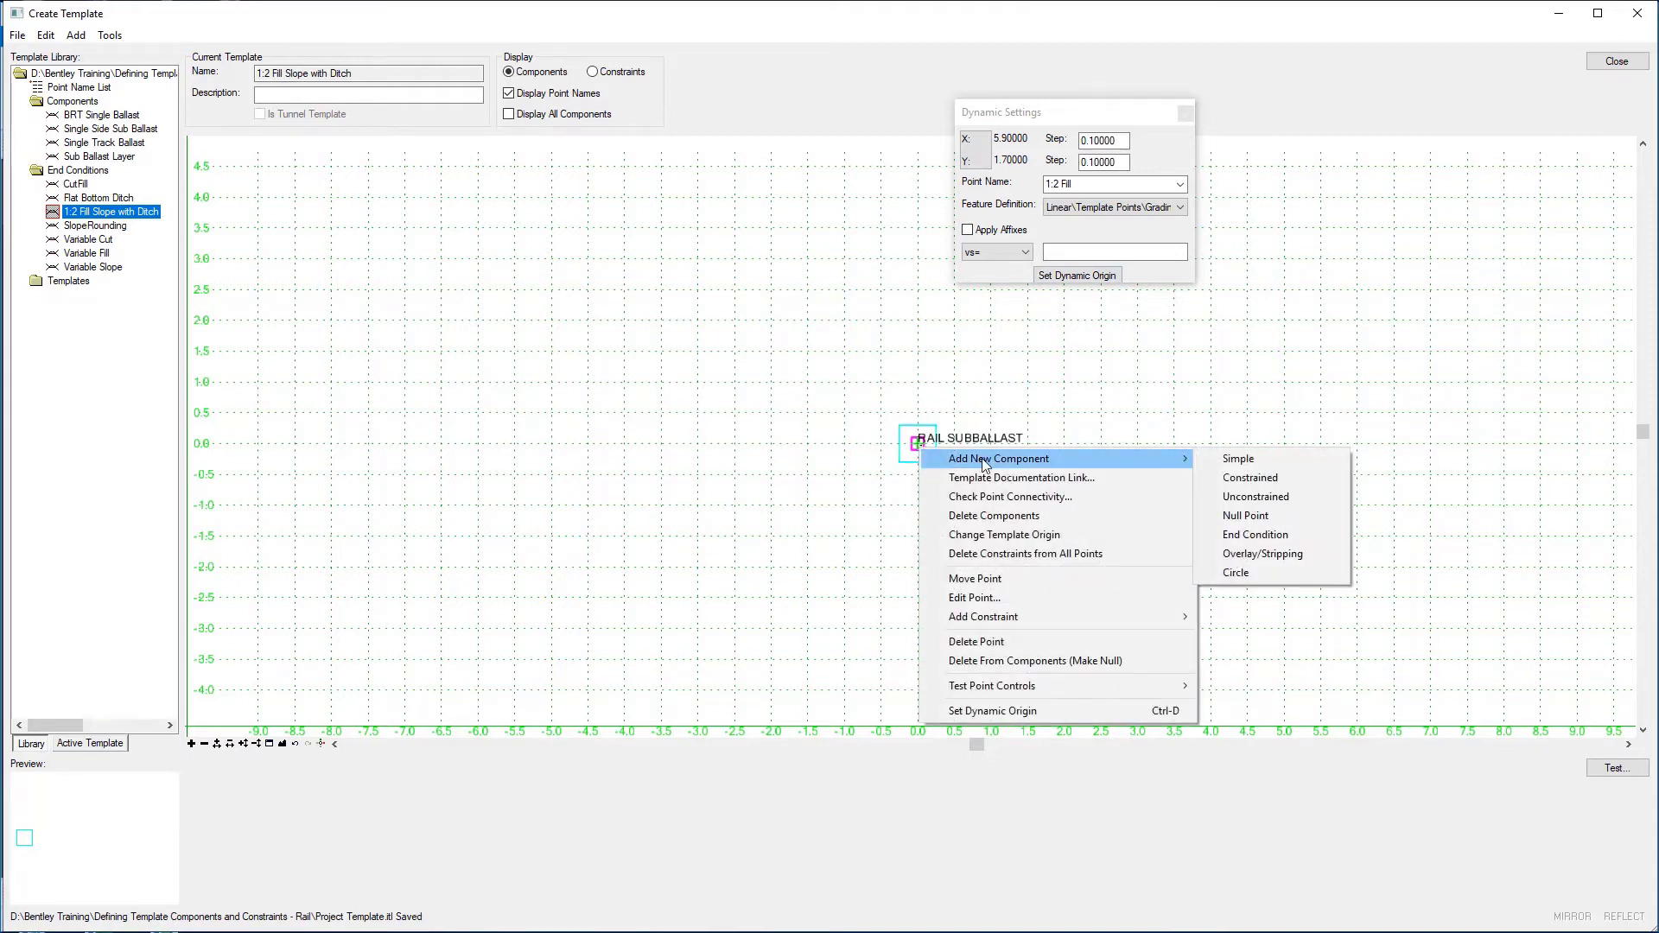
{"action": "left_click", "coordinate": [1282, 539]}
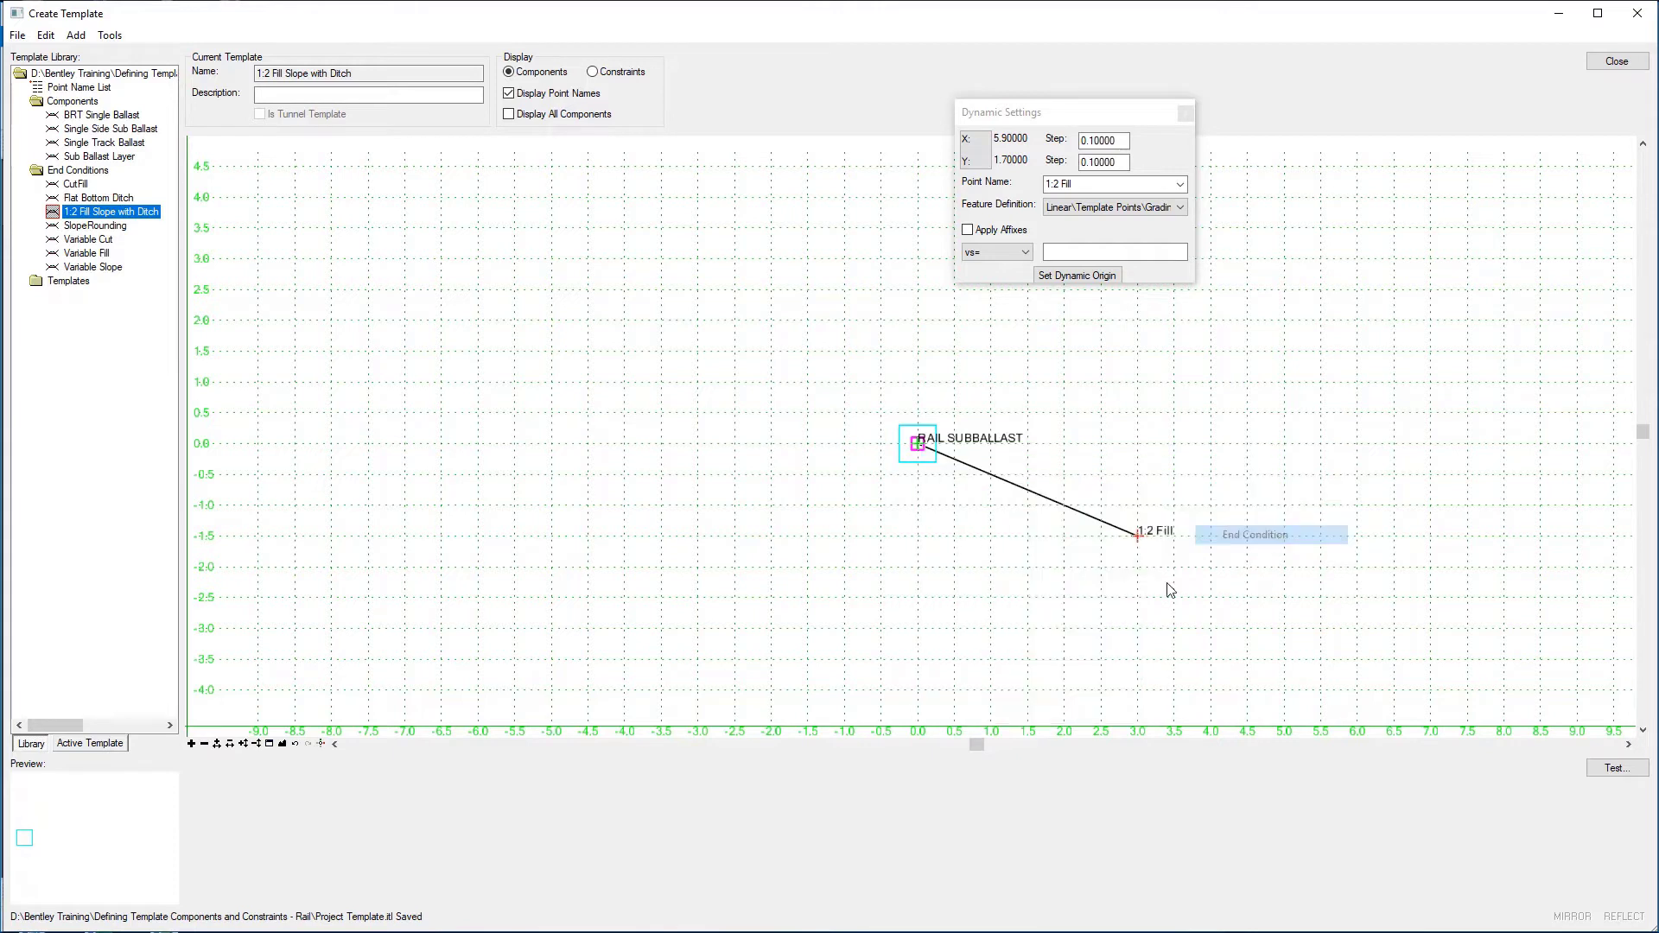
{"action": "left_click", "coordinate": [265, 782]}
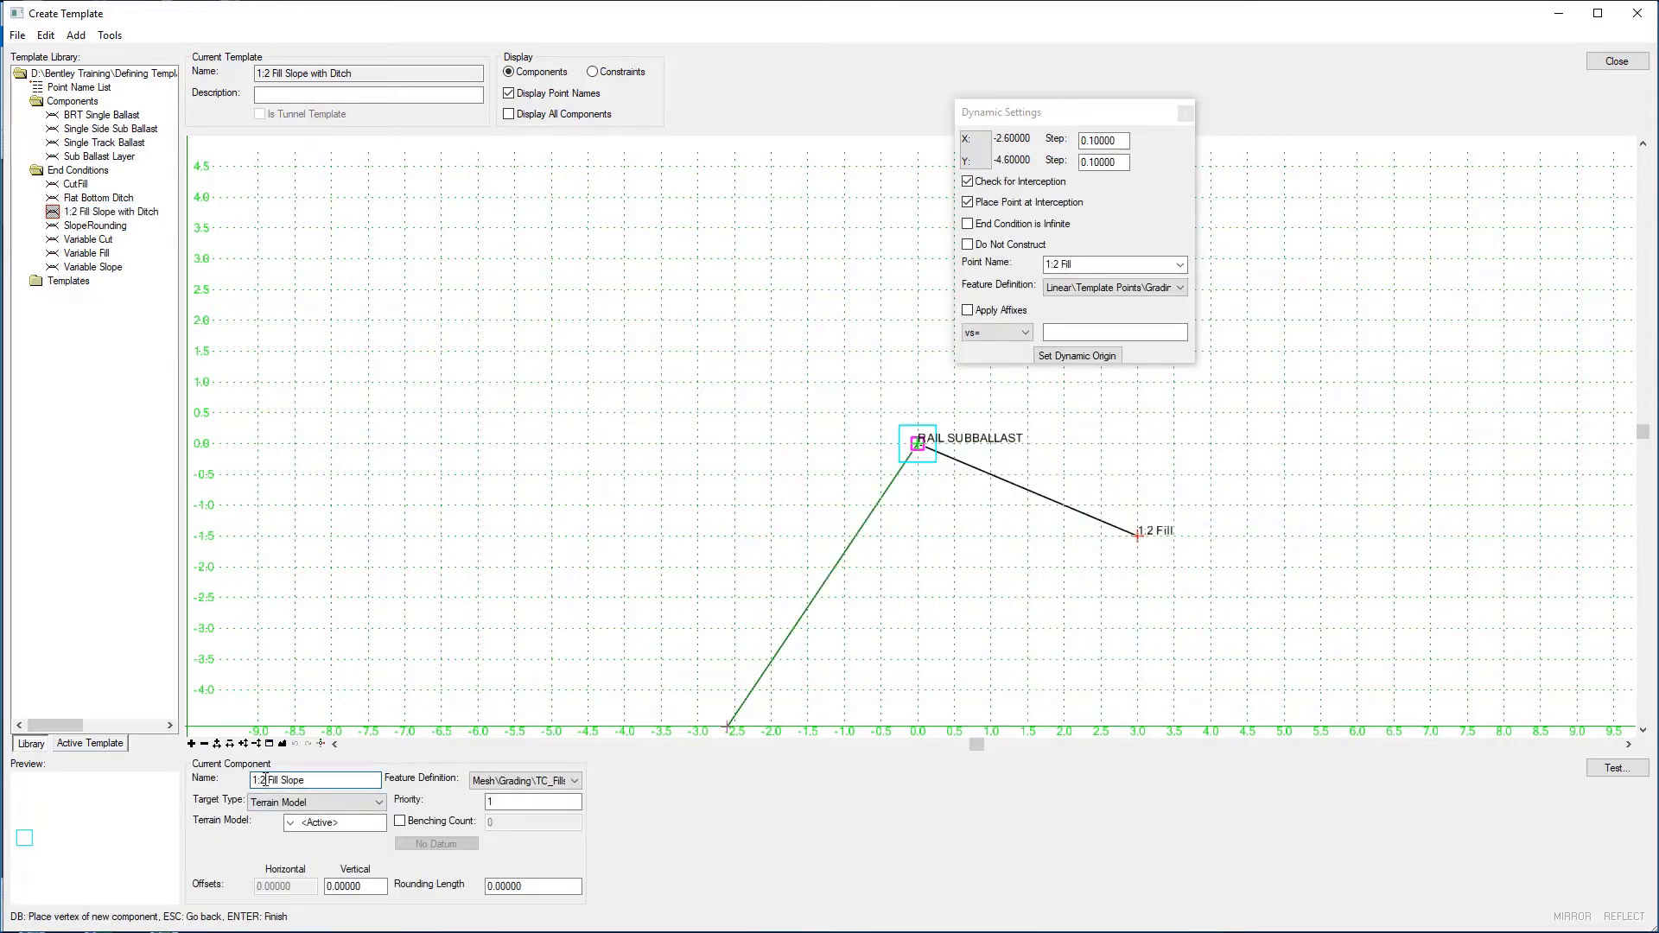
{"action": "key", "text": "BackSpace"}
{"action": "type", "text": "3"}
{"action": "left_click", "coordinate": [550, 806]}
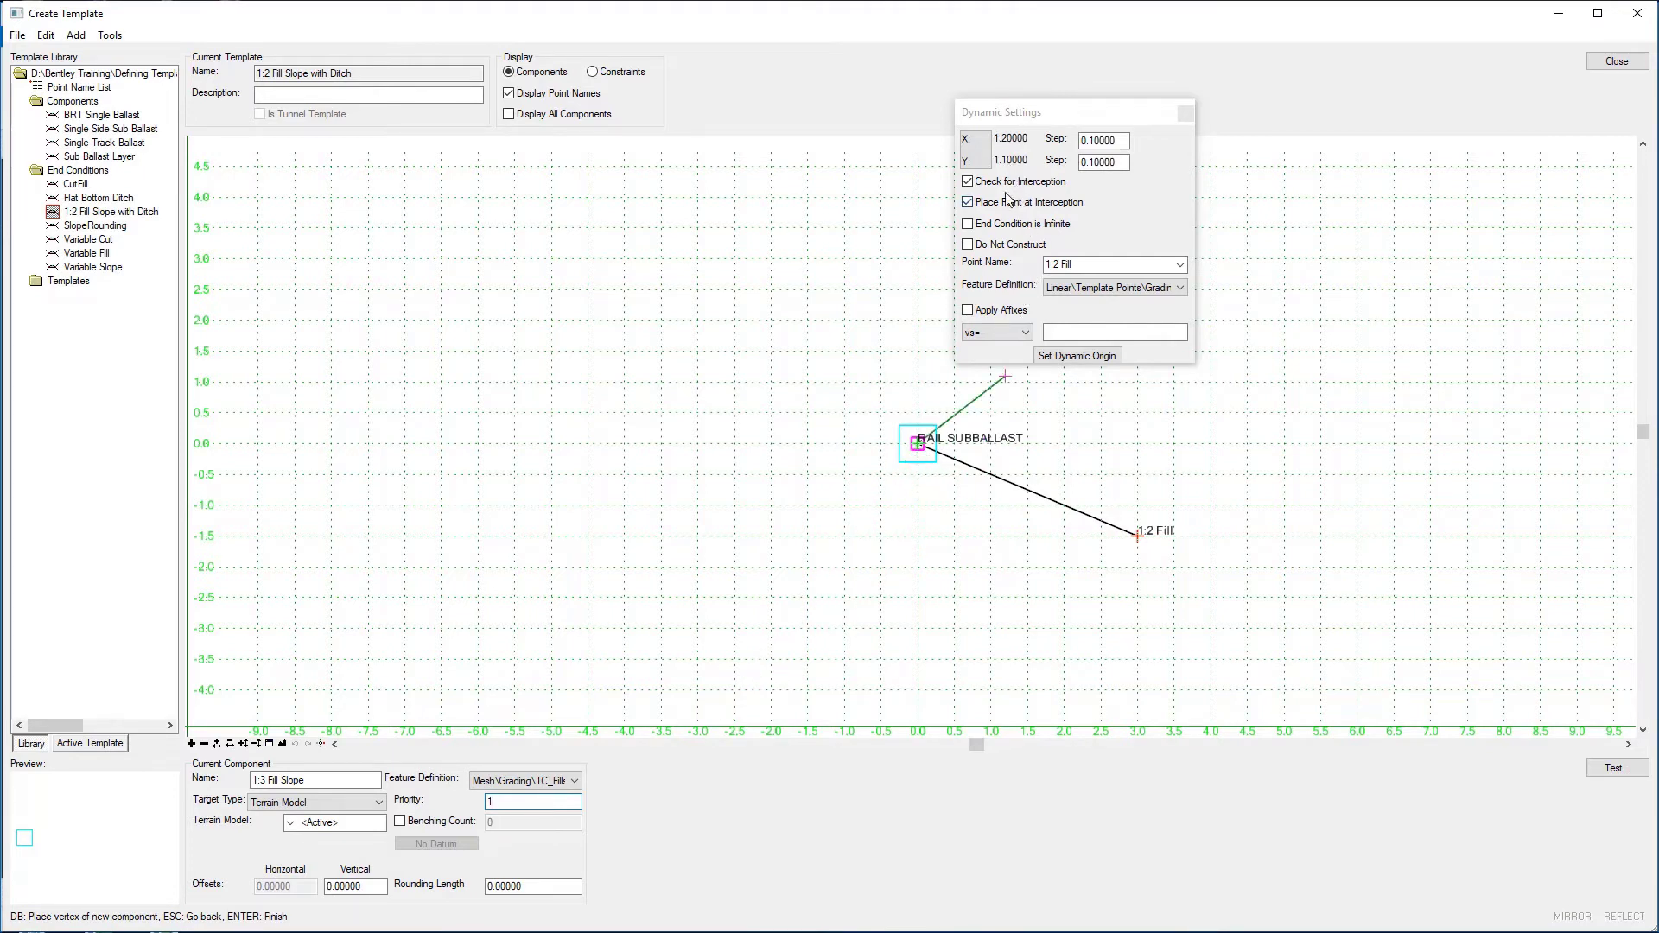
- Make the end condition infinite and name its next point 1:3 Fill
{"action": "left_click", "coordinate": [969, 226]}
{"action": "left_click", "coordinate": [969, 225]}
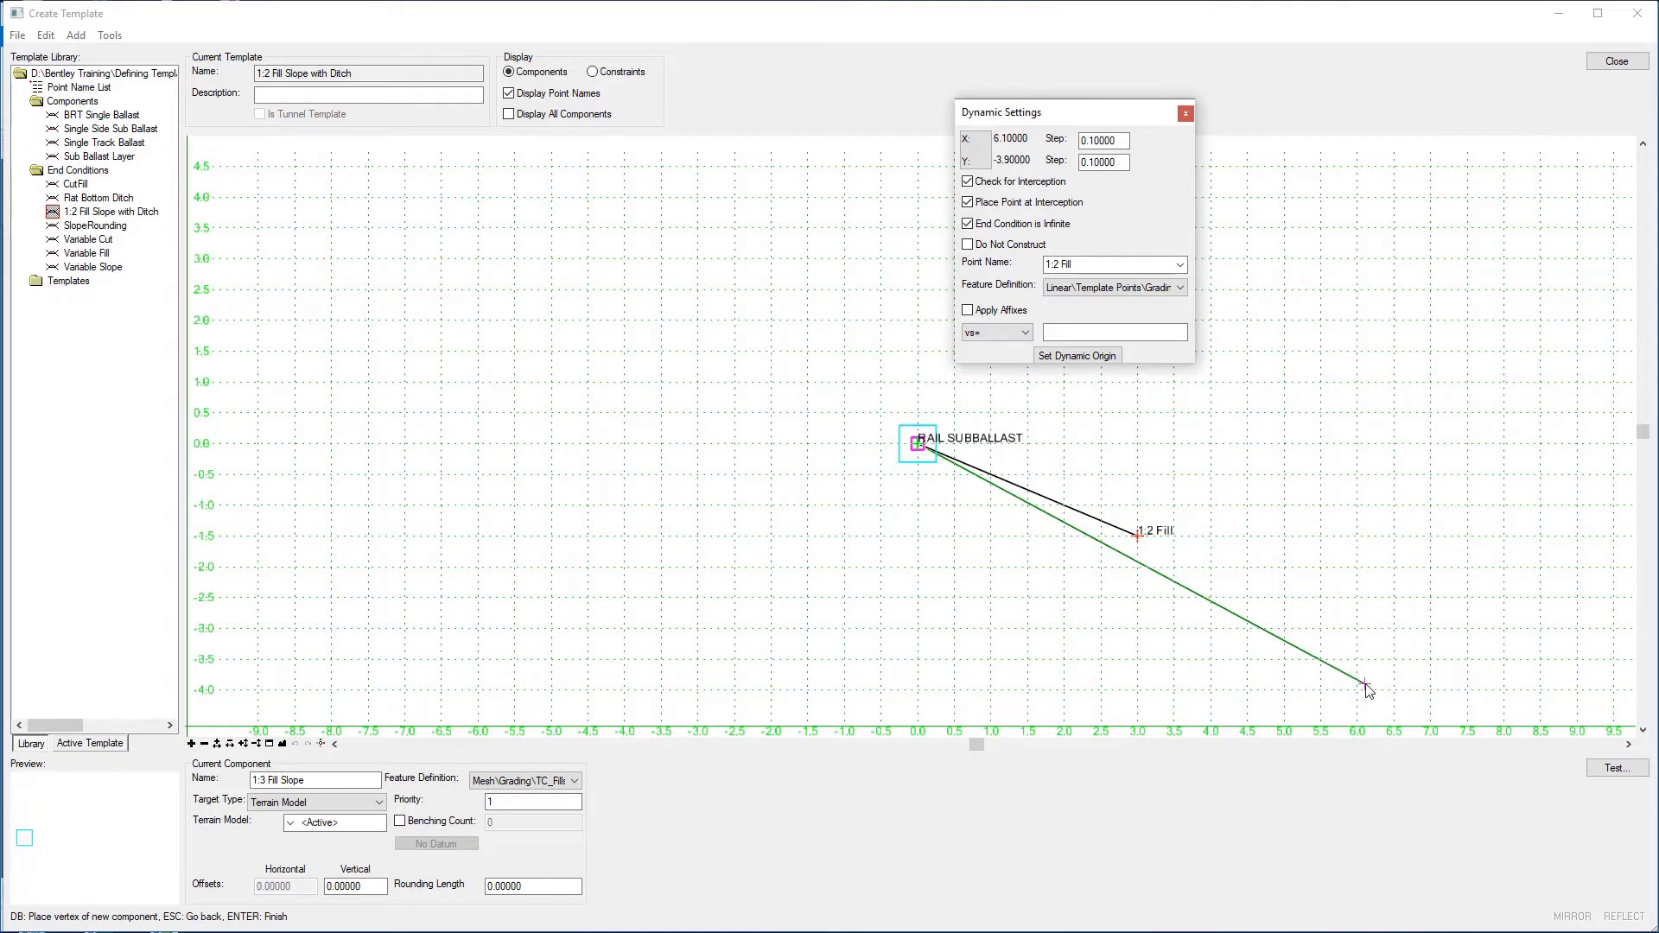
{"action": "left_click", "coordinate": [1061, 266]}
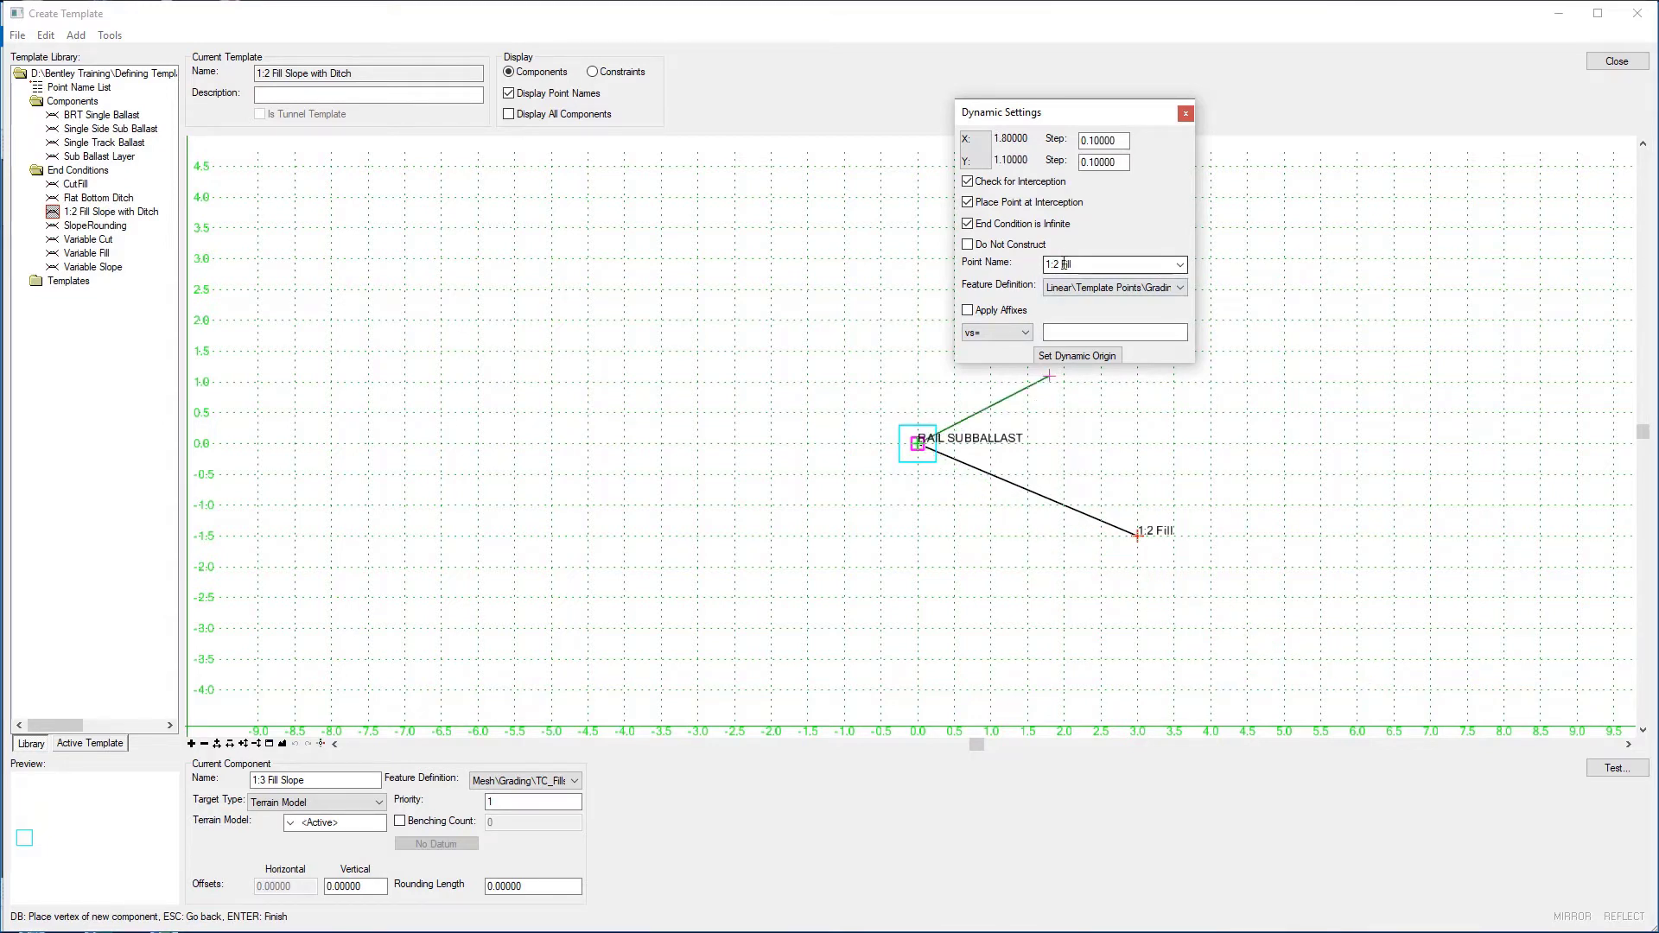
{"action": "double_click", "coordinate": [1061, 266]}
{"action": "type", "text": "1:3"}
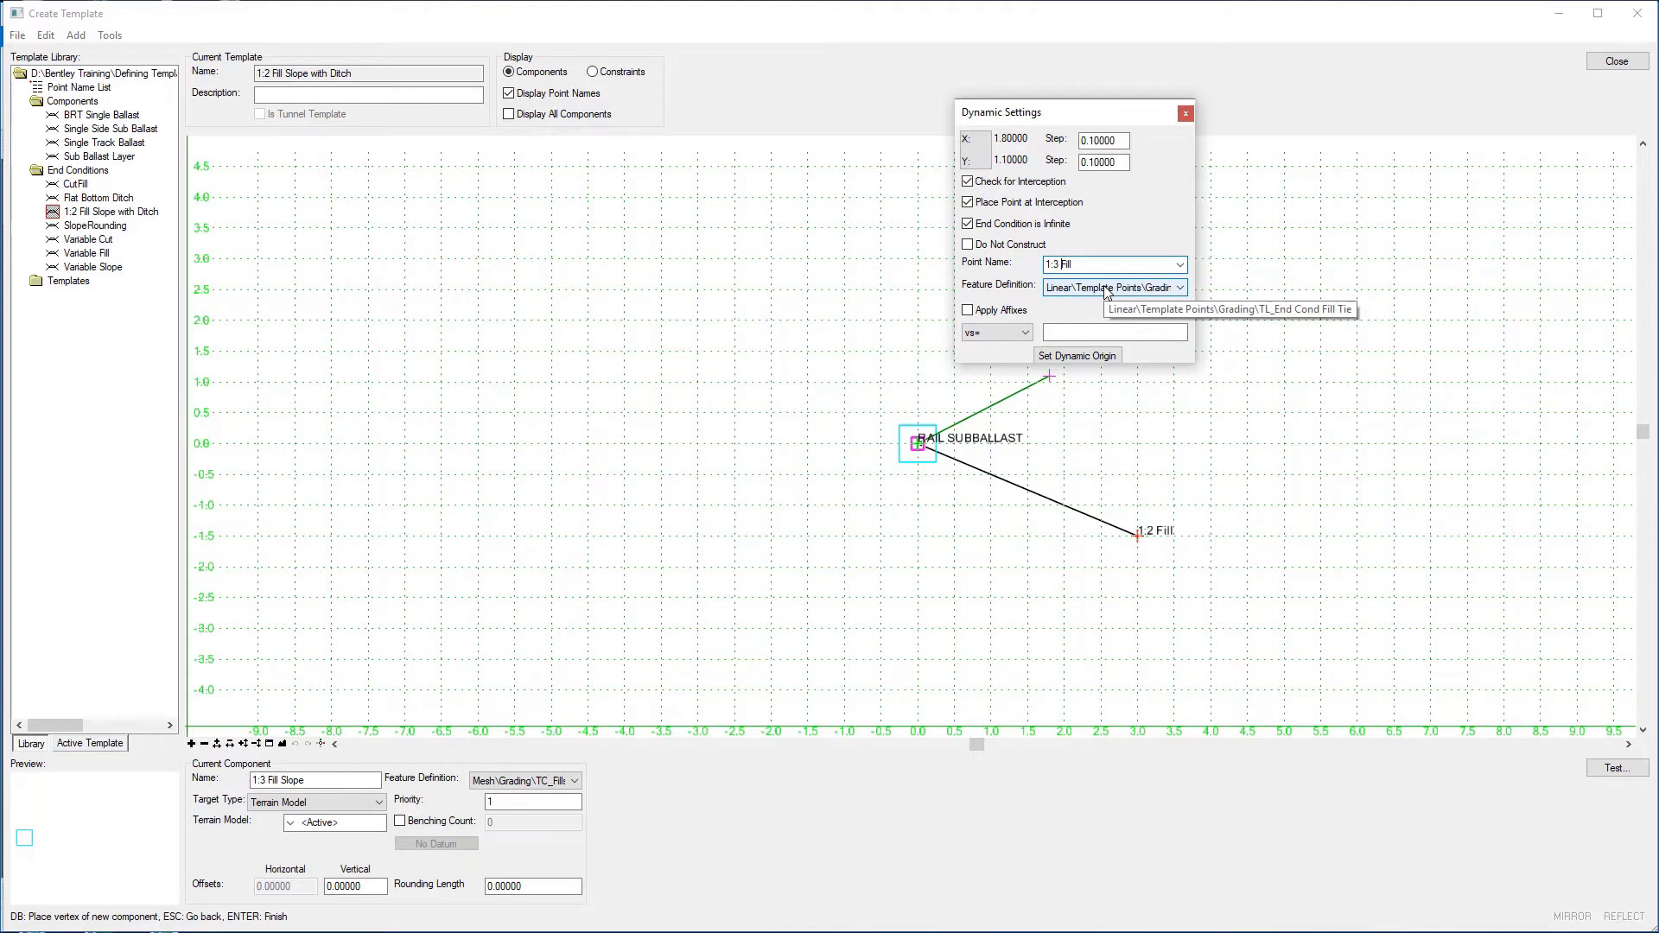
- Place the 1:3 Fill point using vs= with -1.5 and a 1:3 downward slope, finish the component, and save the template library
{"action": "left_click", "coordinate": [1077, 335]}
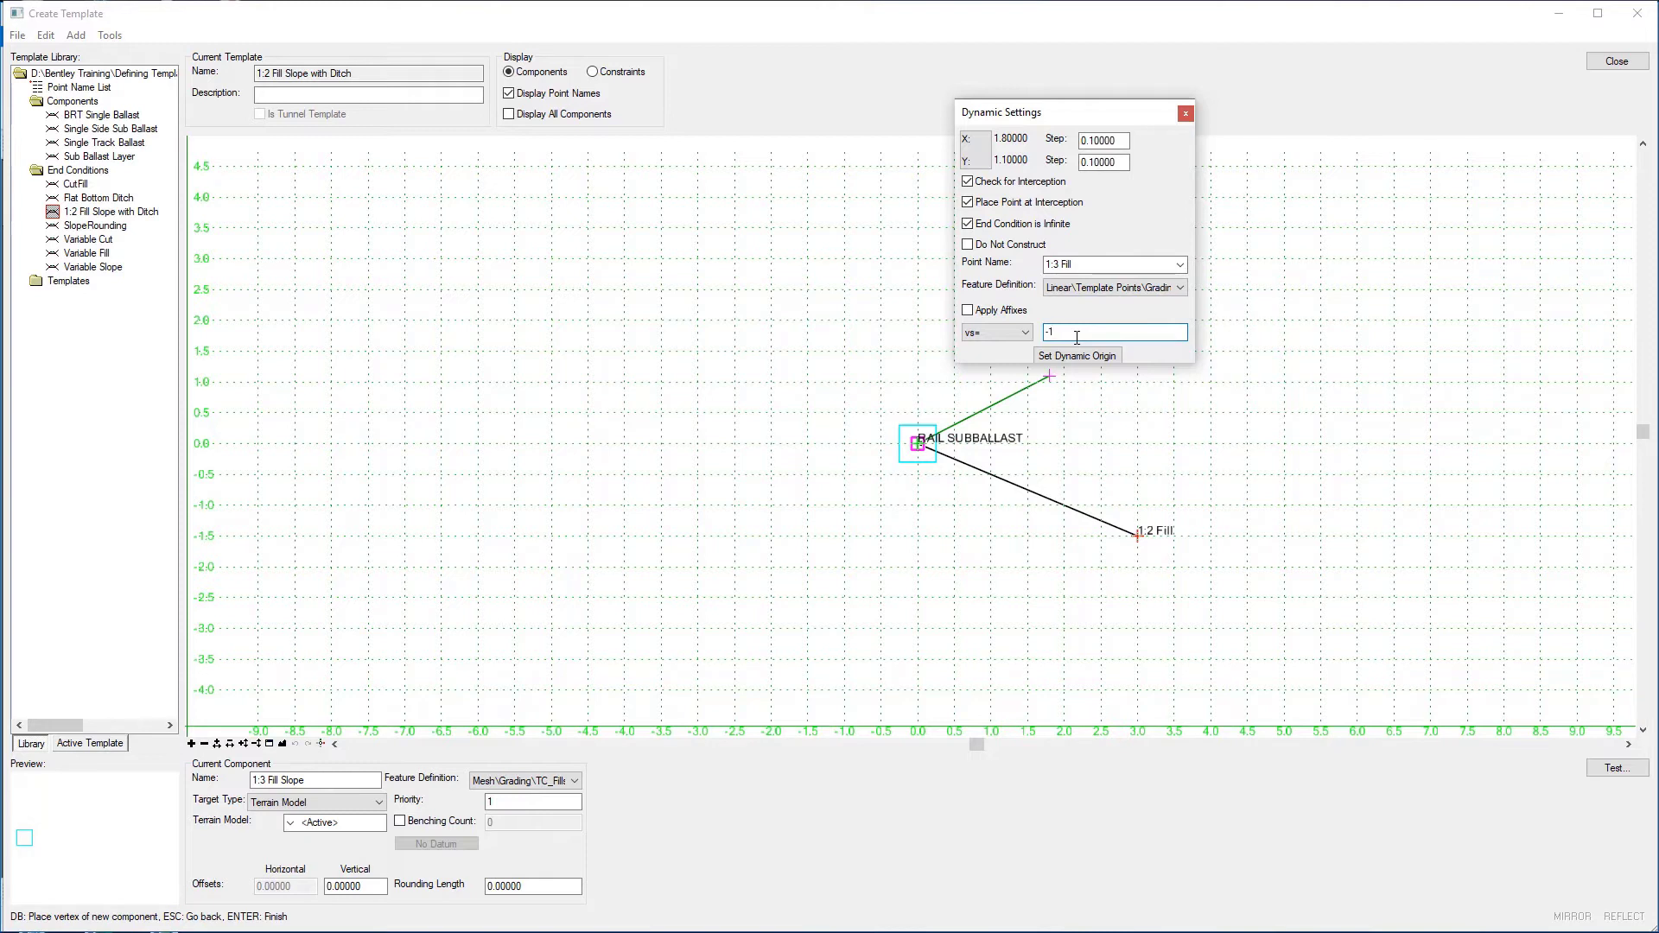
{"action": "type", "text": "-1.5"}
{"action": "key", "text": "BackSpace"}
{"action": "key", "text": "BackSpace"}
{"action": "type", "text": ".5,-1"}
{"action": "key", "text": "Return"}
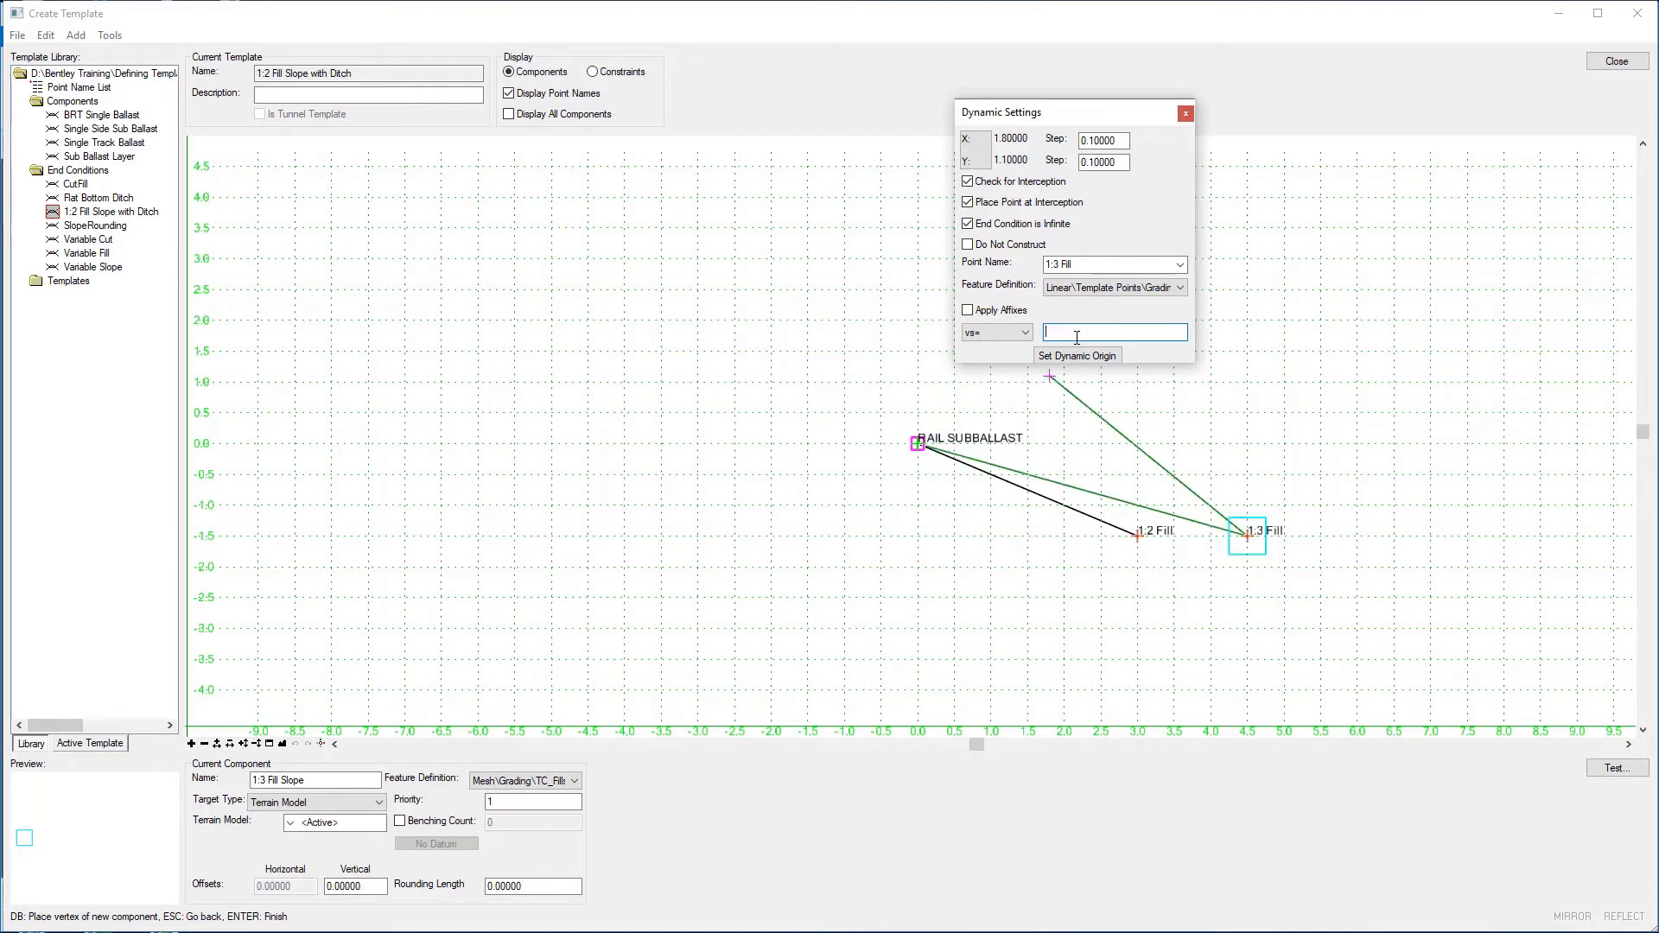
{"action": "right_click", "coordinate": [1389, 411]}
{"action": "left_click", "coordinate": [1411, 421]}
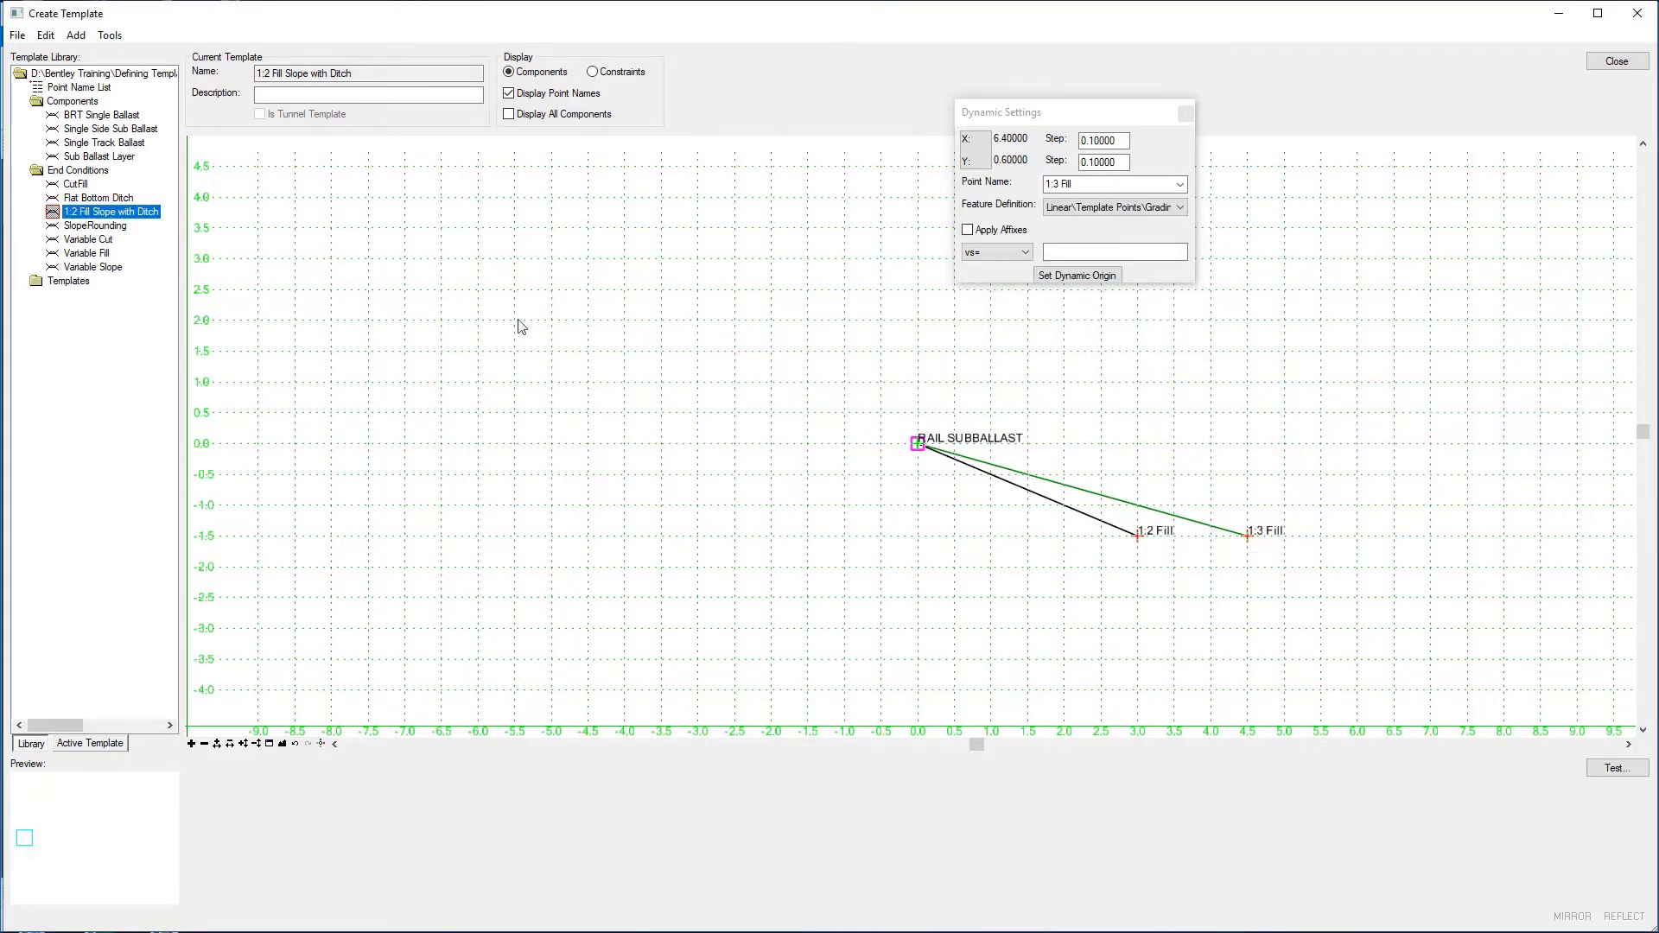
{"action": "left_click", "coordinate": [17, 35]}
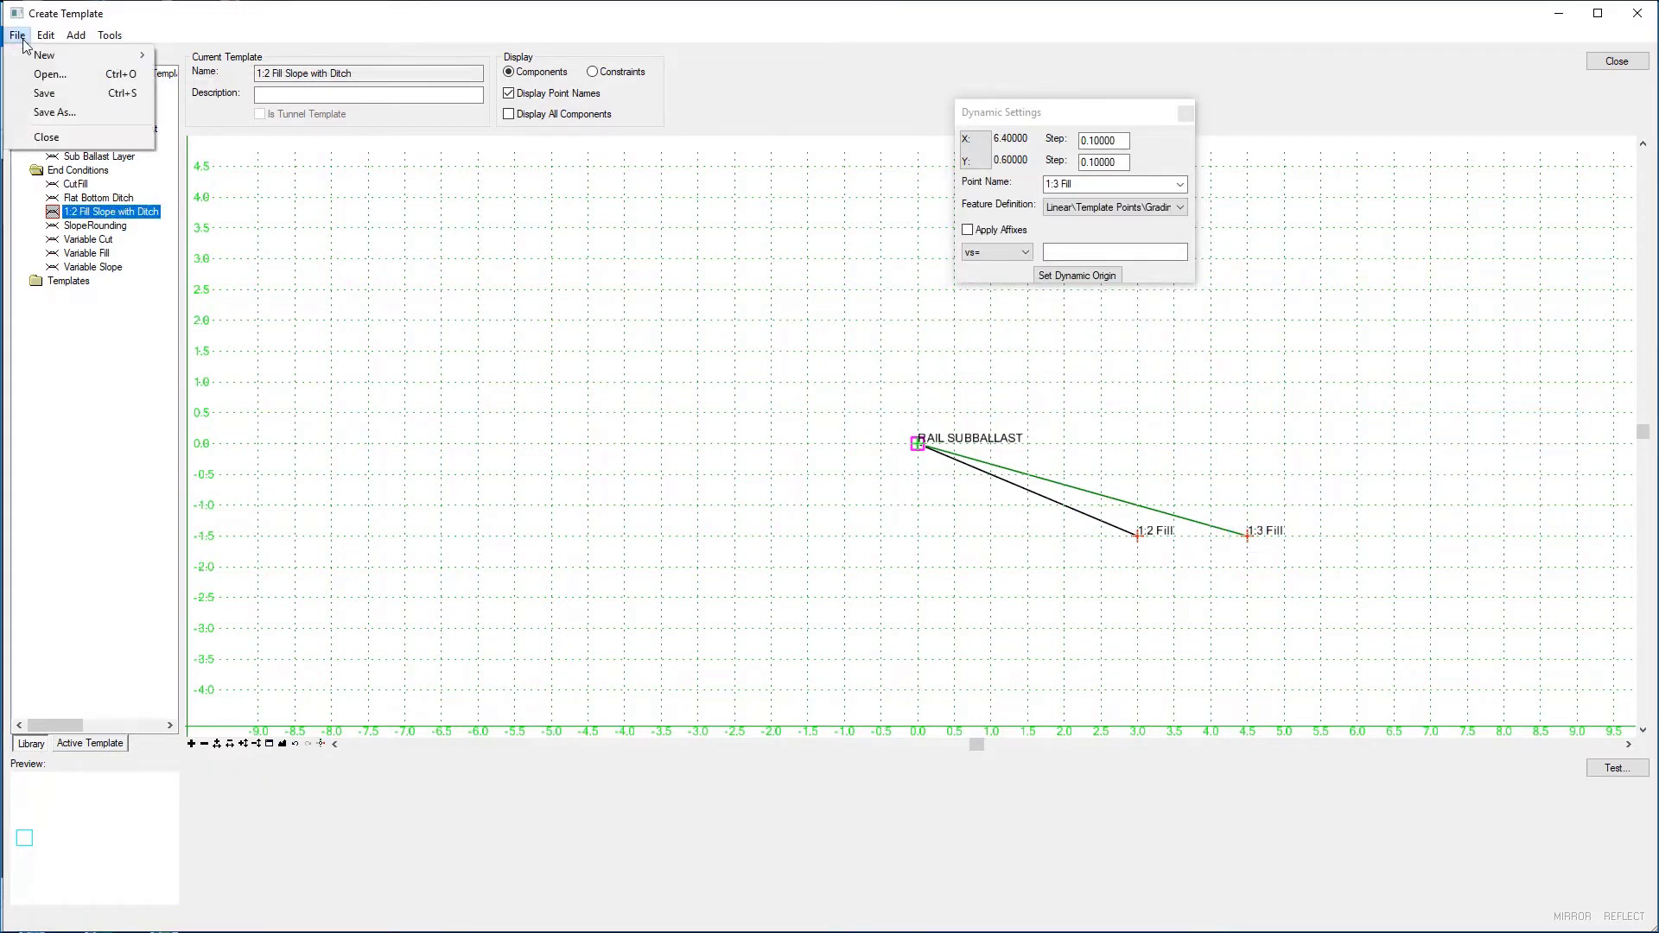
{"action": "left_click", "coordinate": [43, 93]}
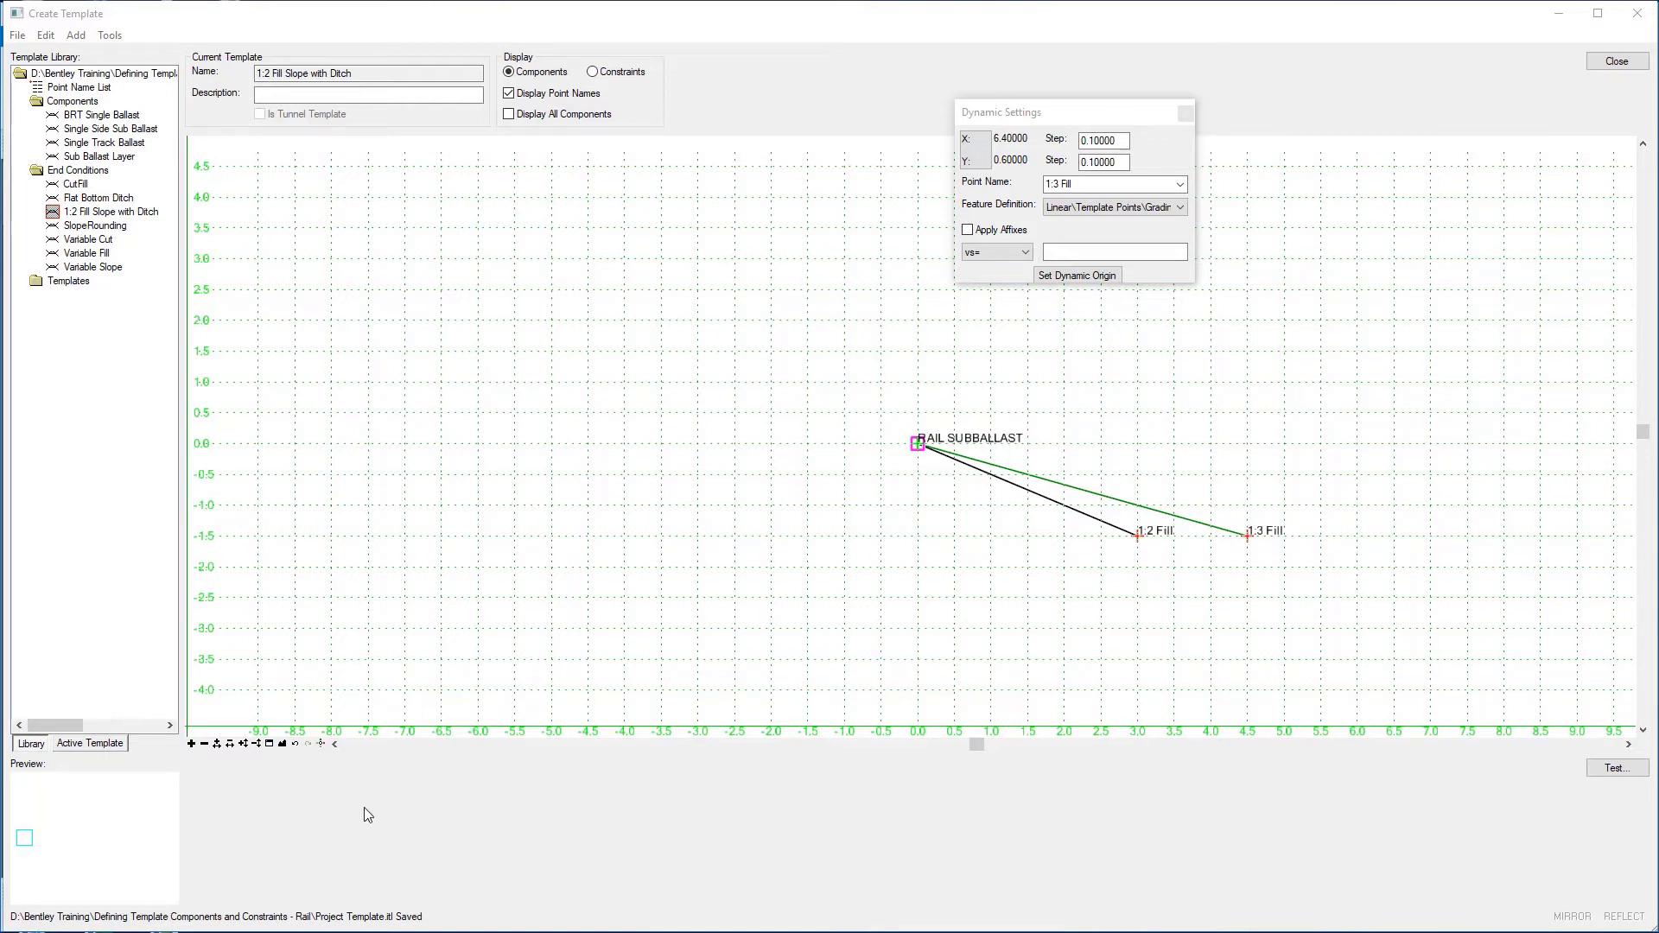
- Add a new end condition component at the RAIL SUBBALLAST point, named Cut Ditch, with the TC_Ditch feature definition
{"action": "left_click", "coordinate": [281, 743]}
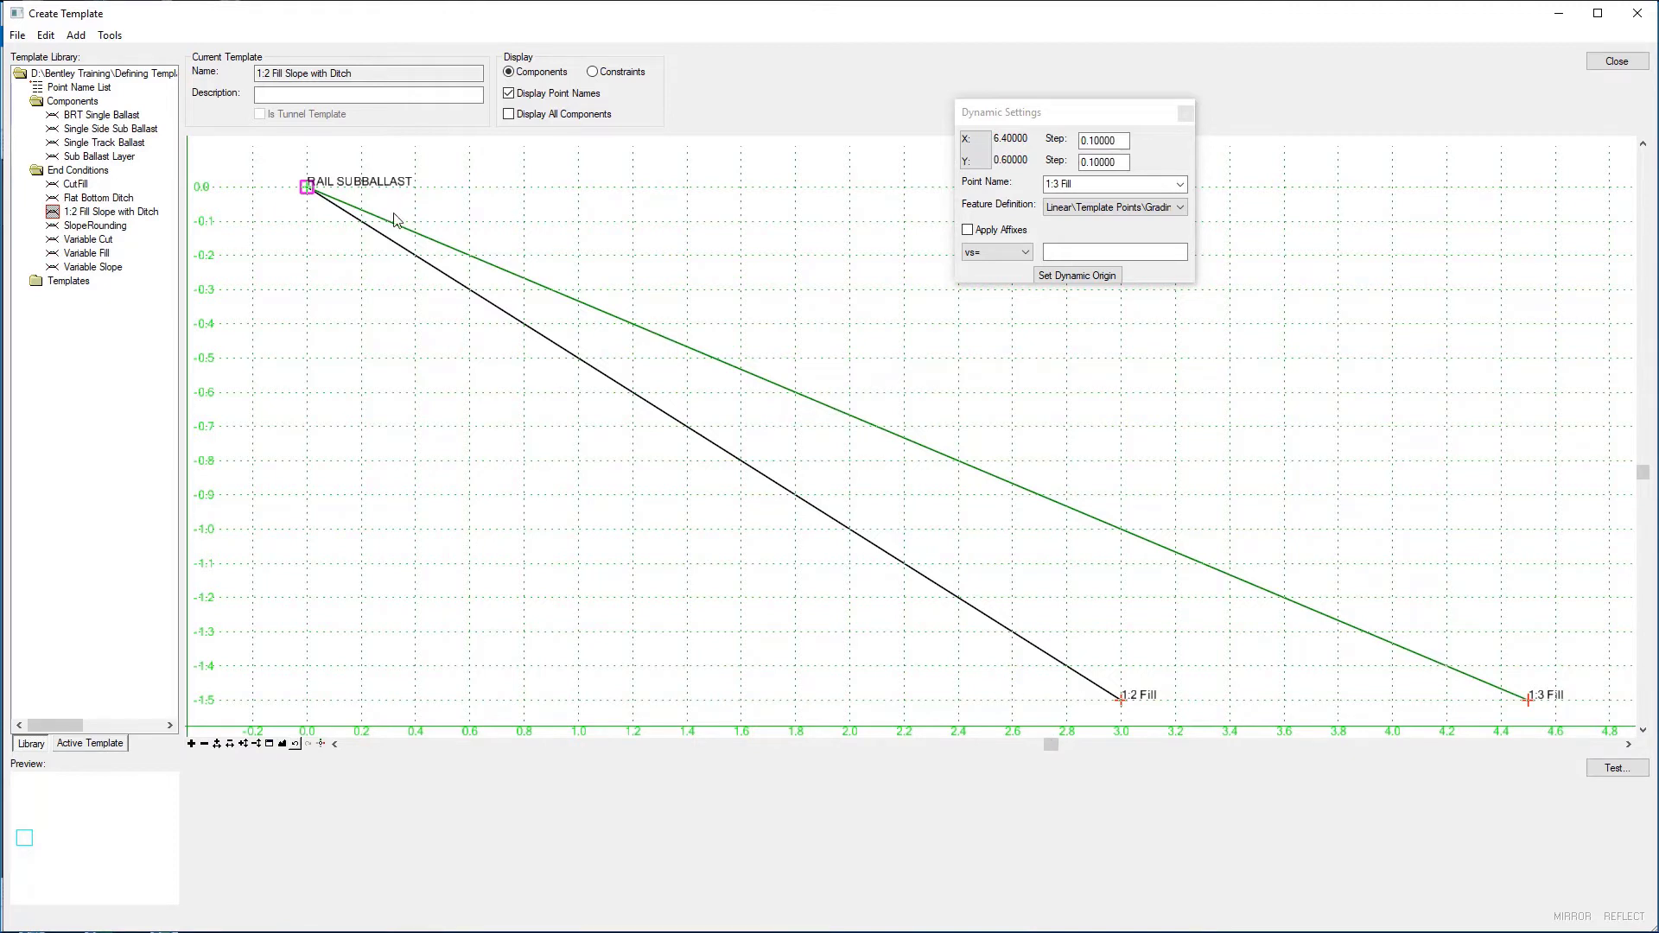
{"action": "mouse_move", "coordinate": [310, 190]}
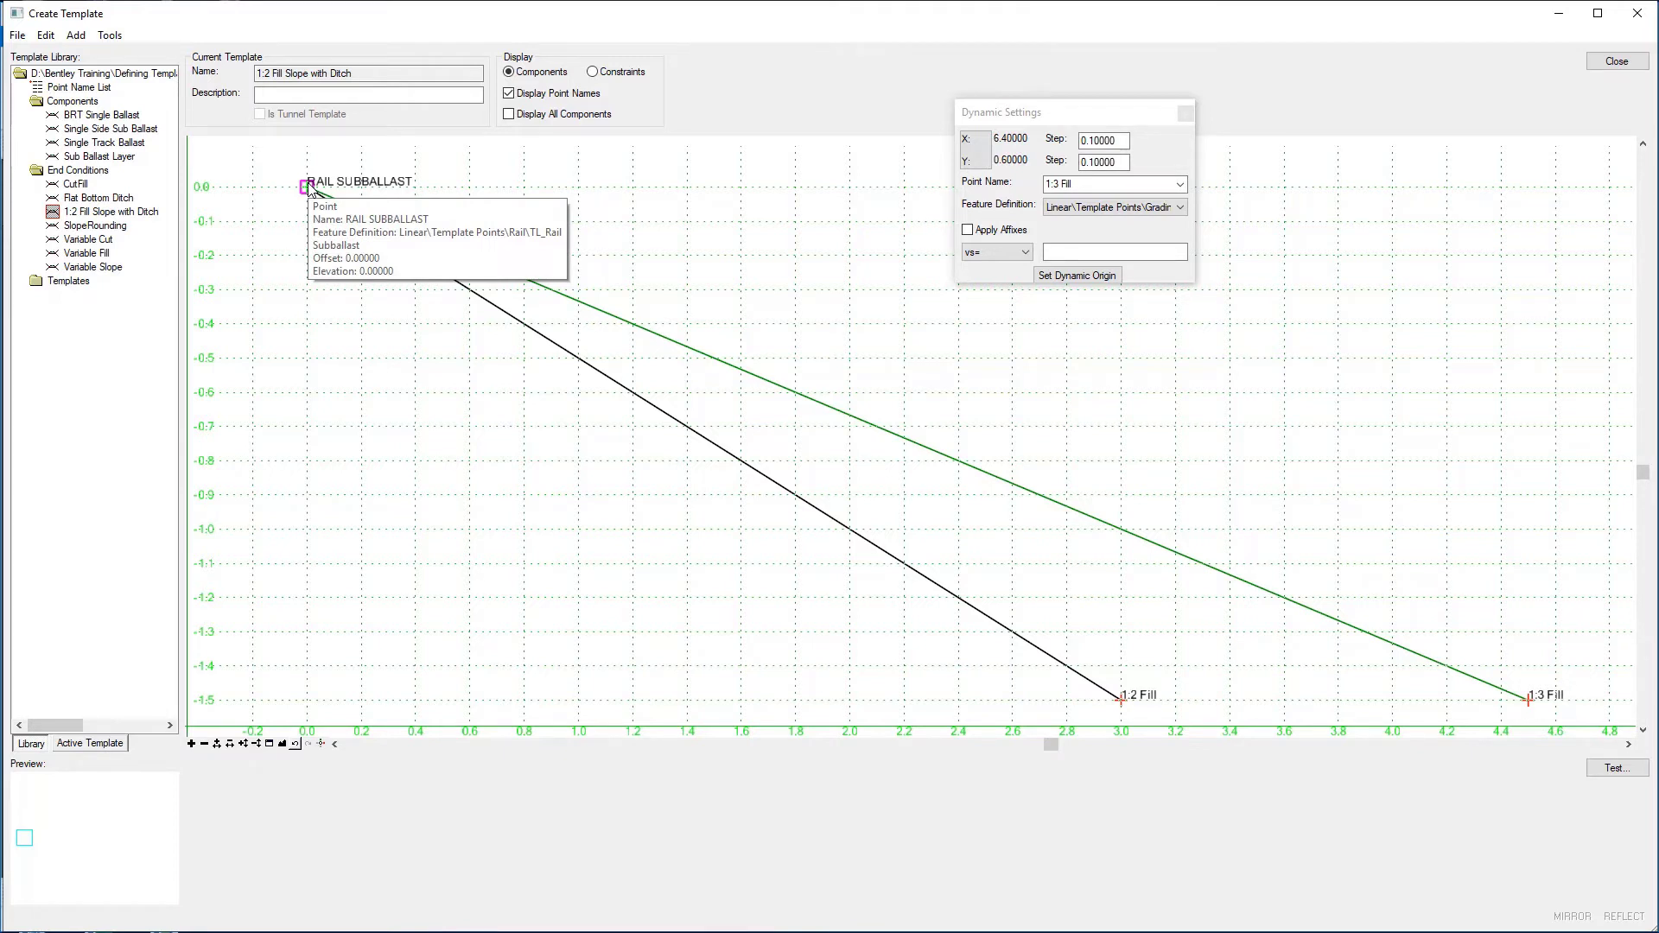
{"action": "right_click", "coordinate": [310, 189]}
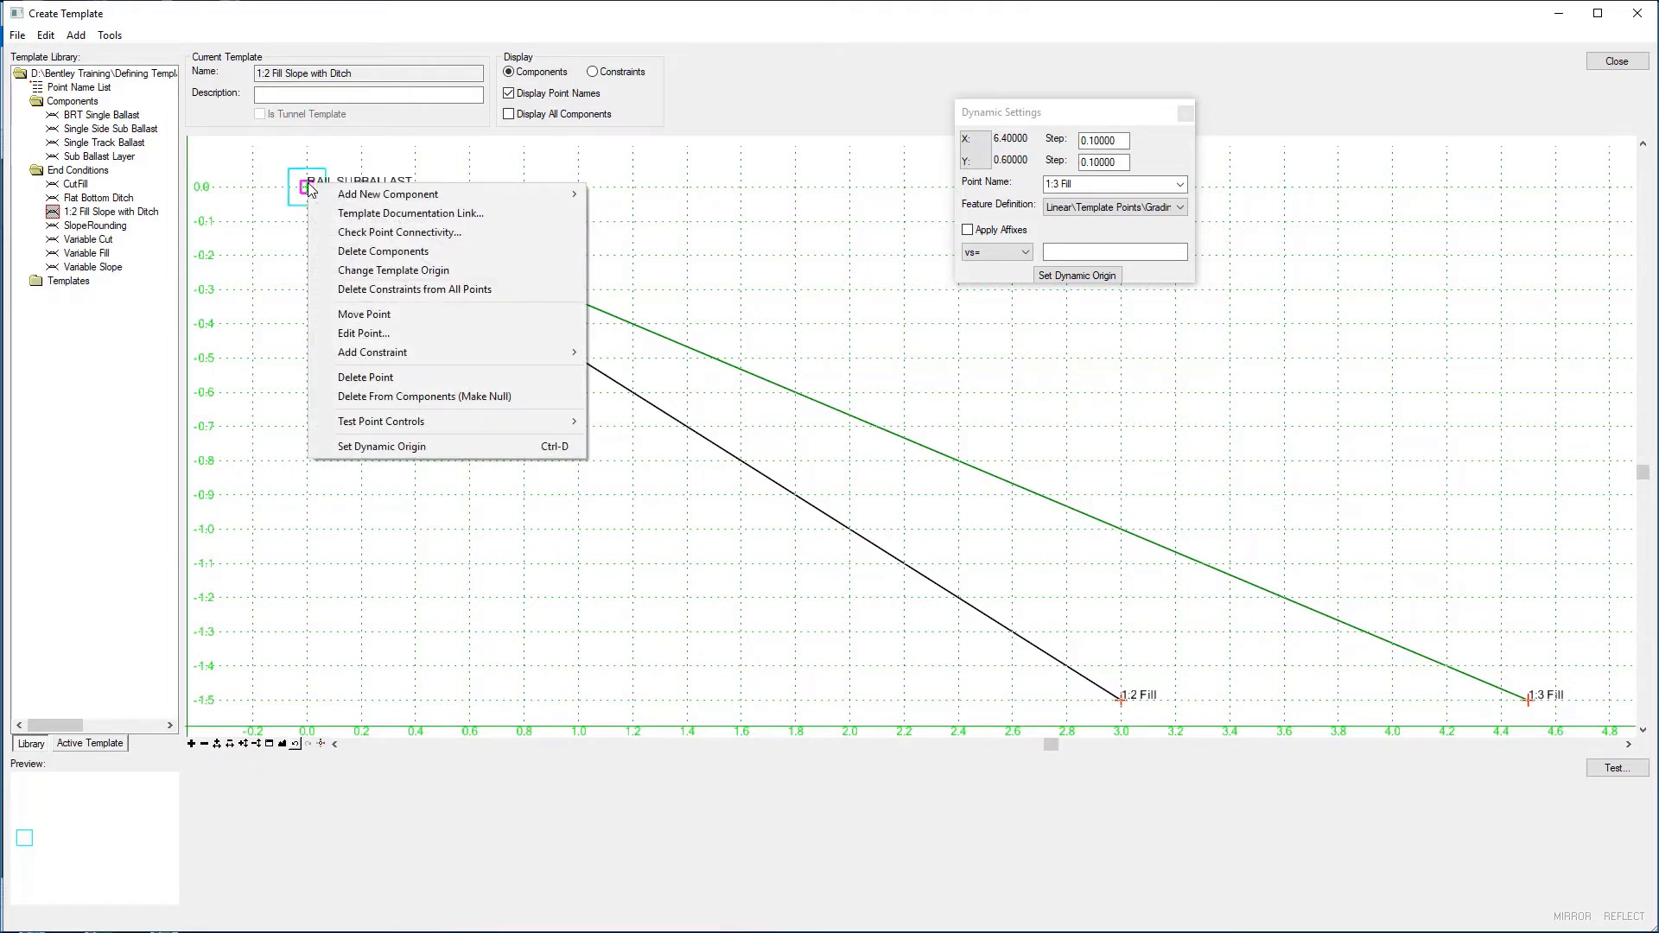
{"action": "mouse_move", "coordinate": [372, 197]}
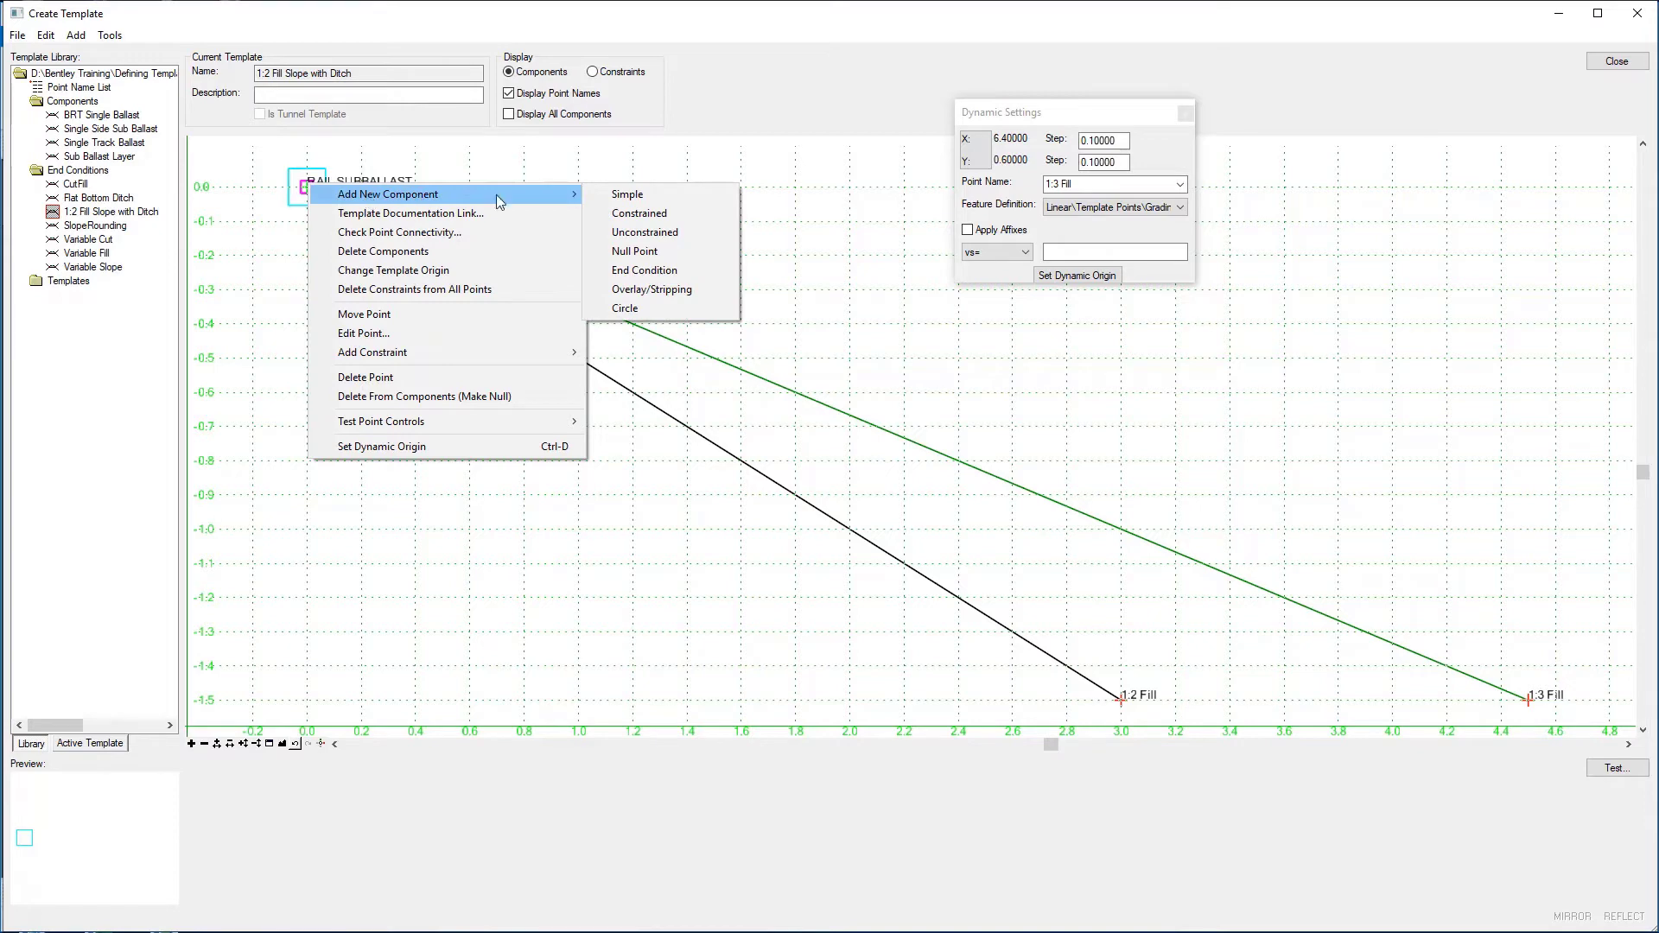
{"action": "left_click", "coordinate": [663, 271]}
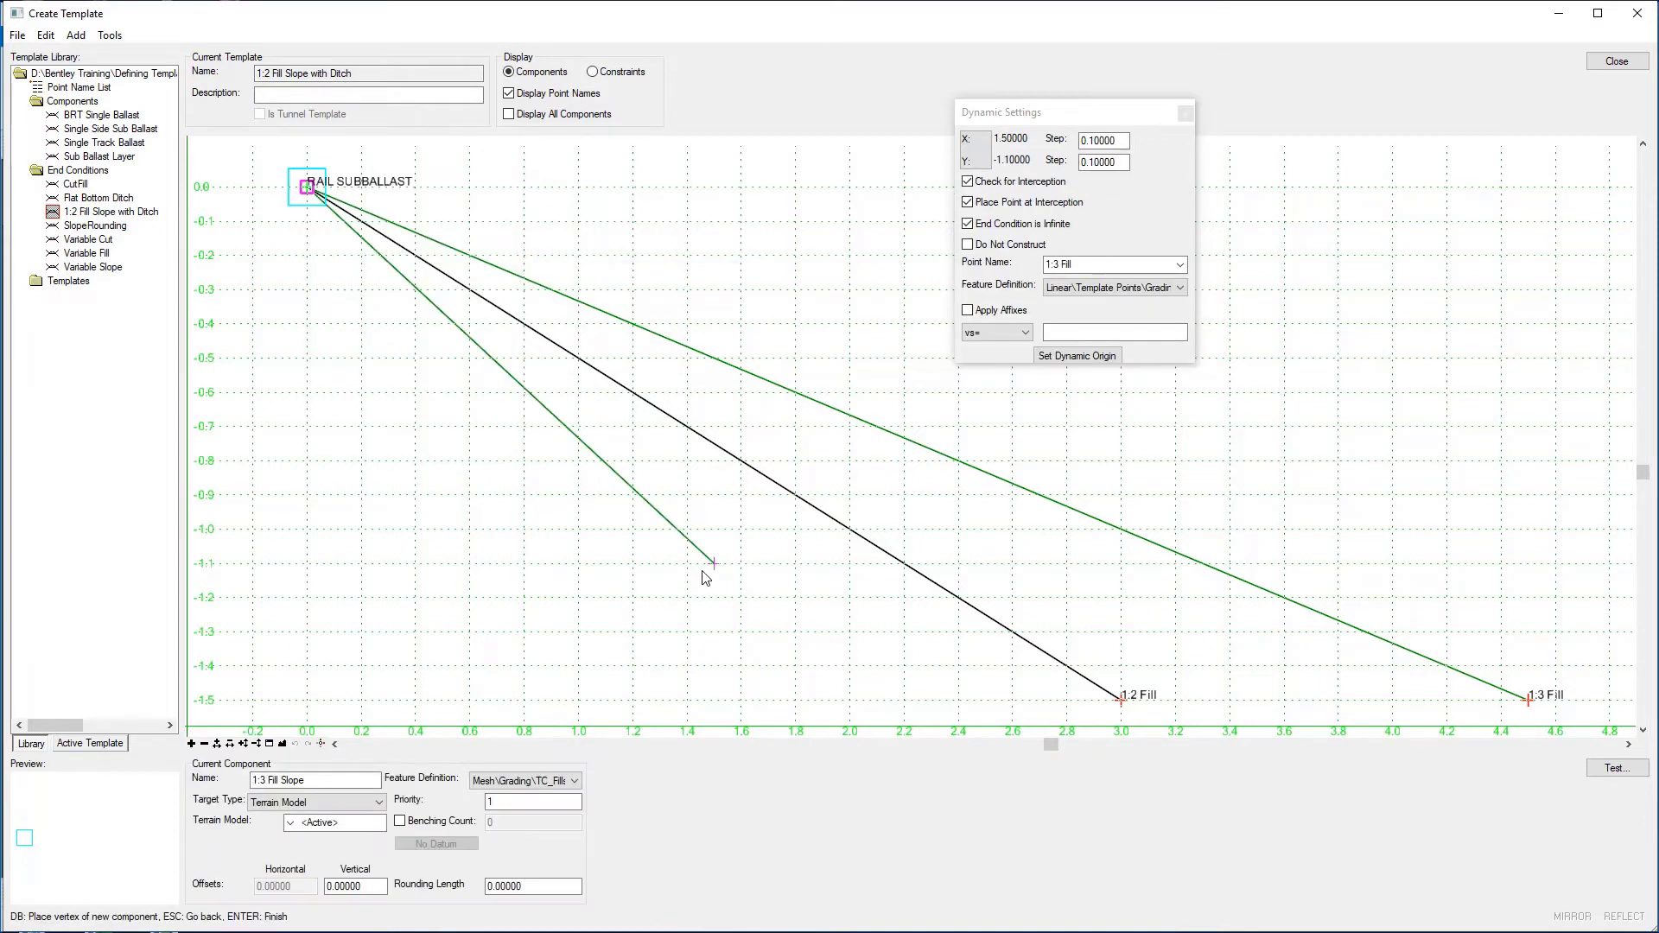
{"action": "left_click", "coordinate": [316, 779]}
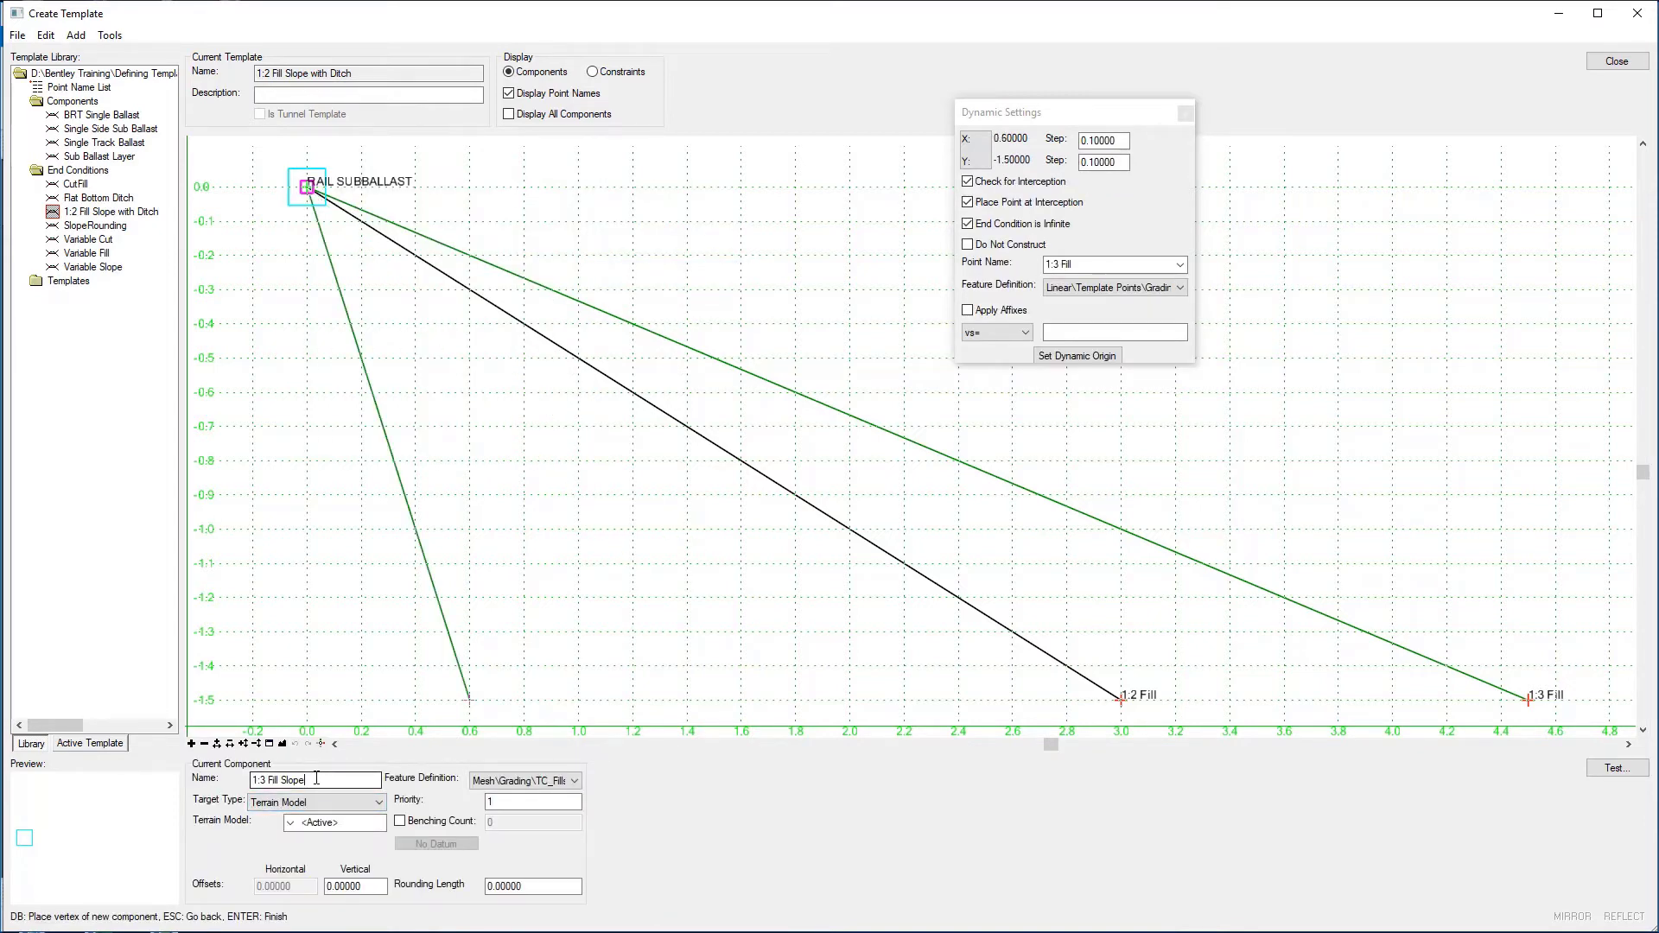
{"action": "left_click_drag", "start_coordinate": [316, 779], "coordinate": [251, 780]}
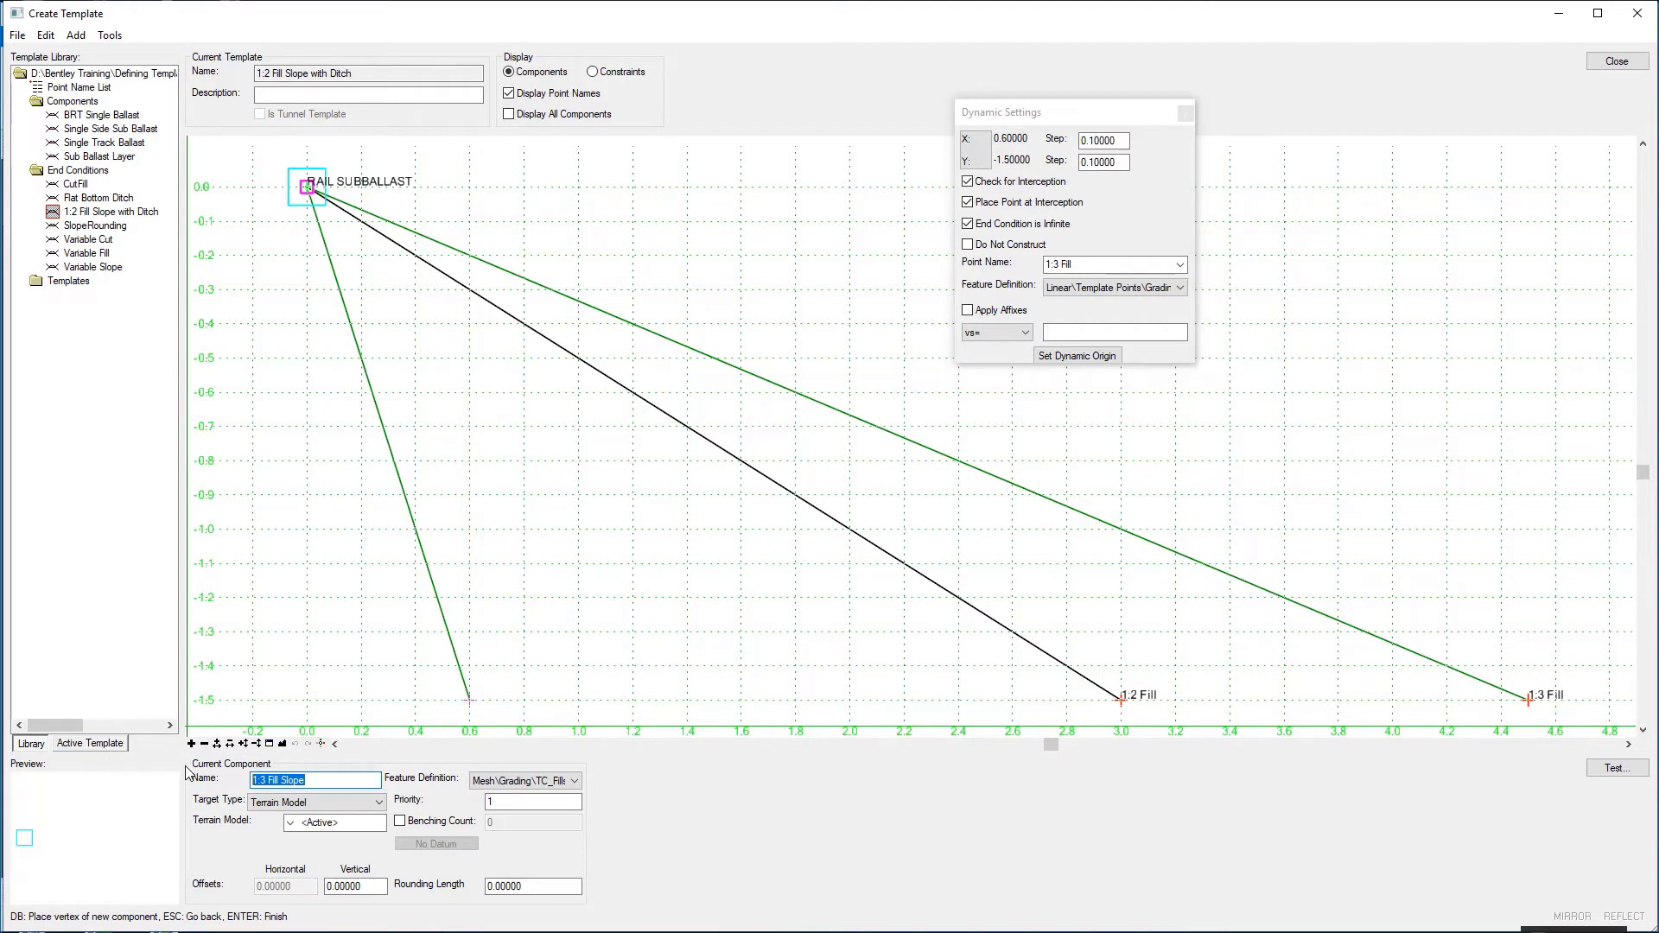
{"action": "type", "text": "Cut Ditch"}
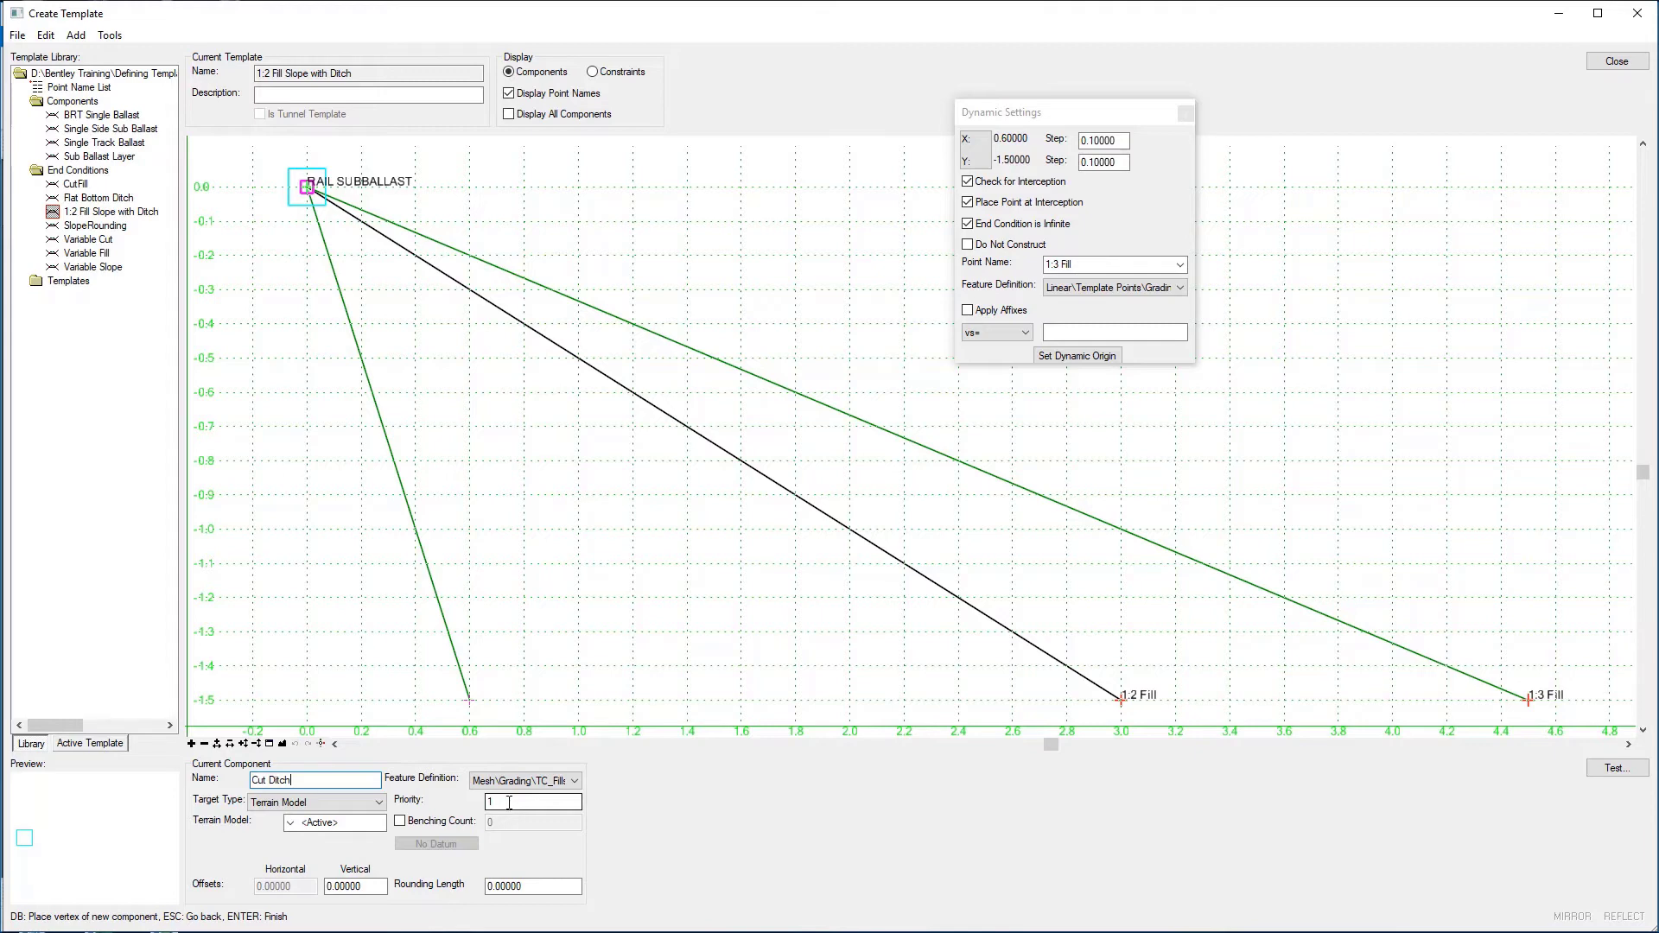
{"action": "left_click", "coordinate": [575, 781]}
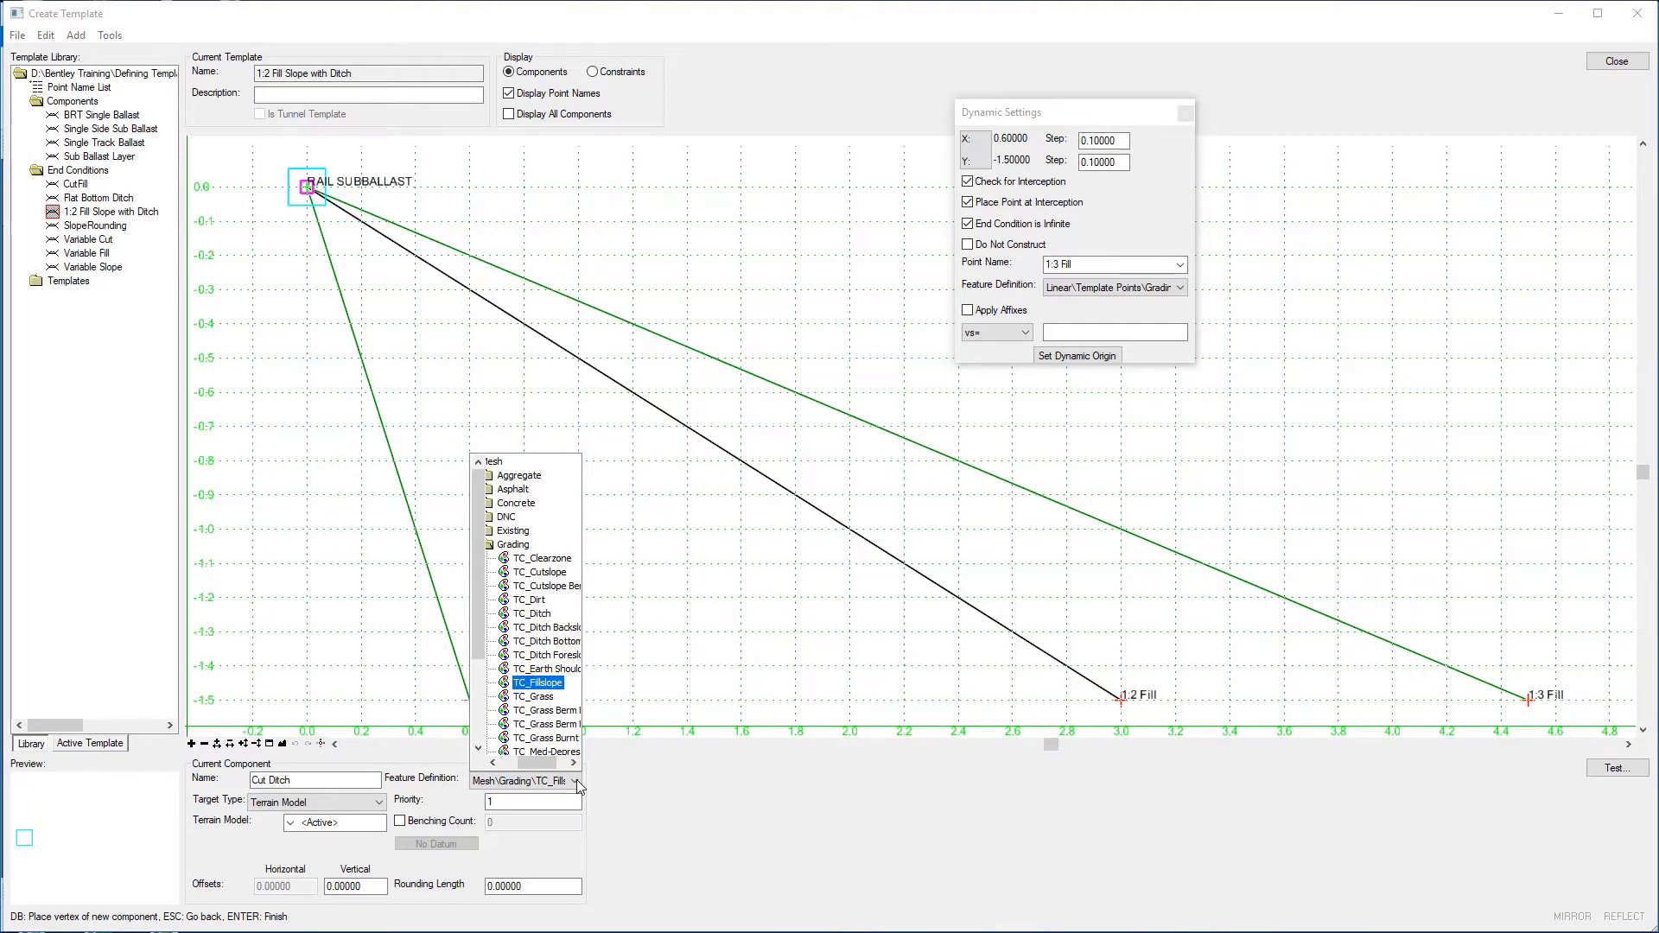
{"action": "left_click", "coordinate": [536, 613]}
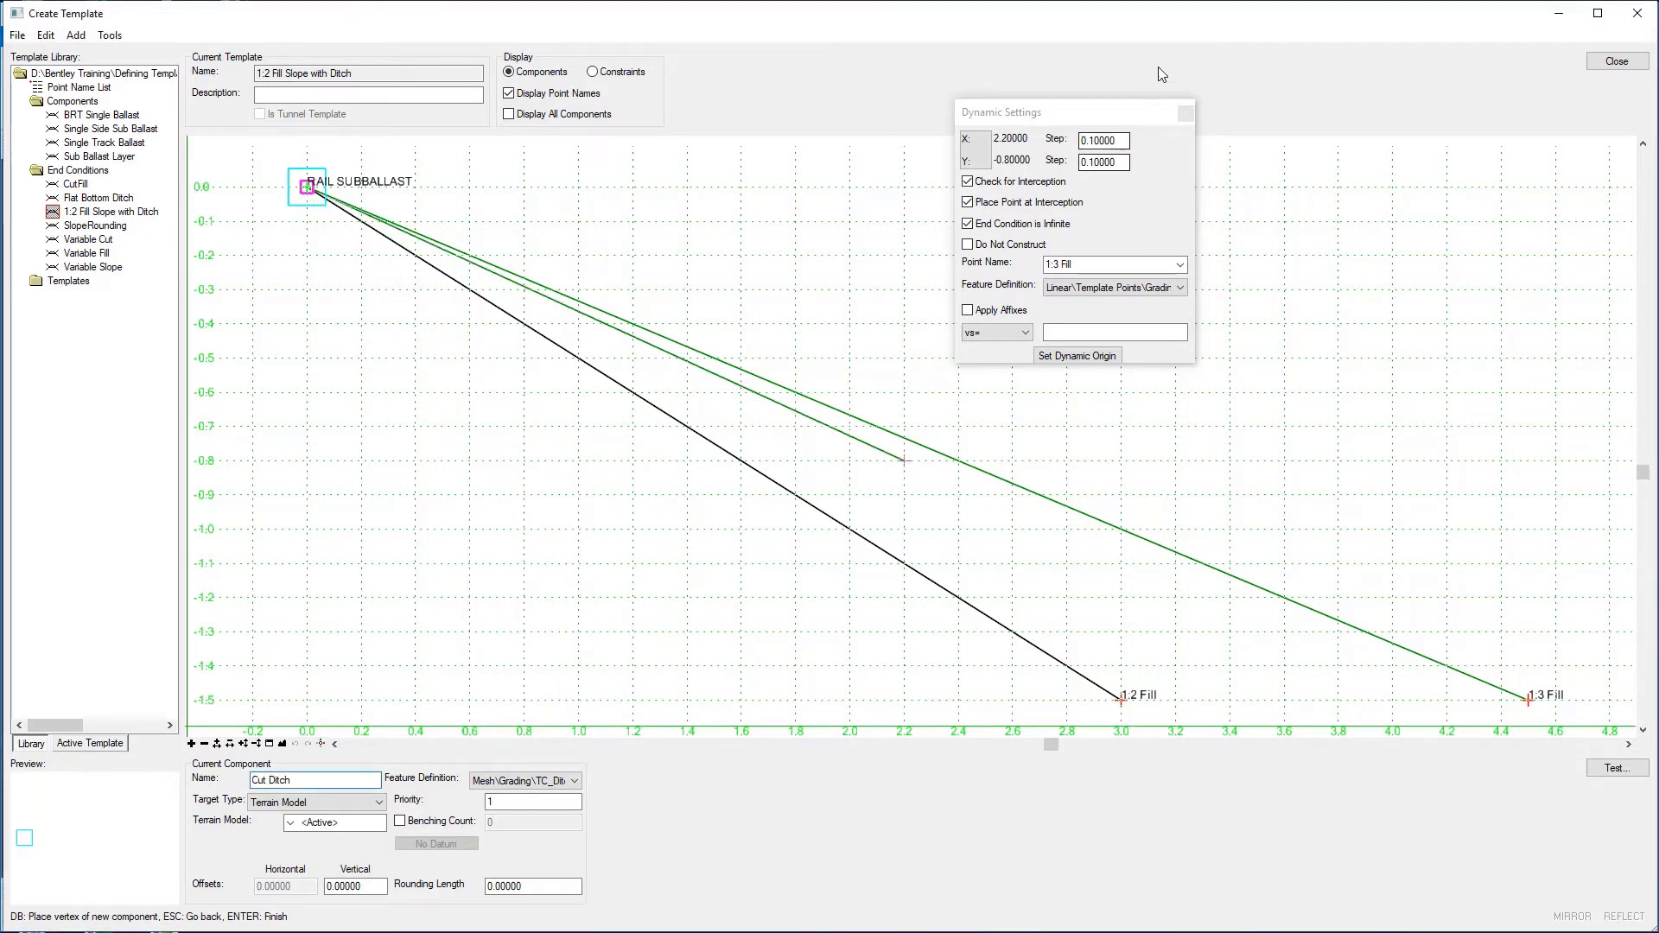
- Turn off End Condition is Infinite, Place Point at Interception and Check for Interception for the next Cut Ditch point
{"action": "left_click_drag", "start_coordinate": [1066, 113], "coordinate": [951, 92]}
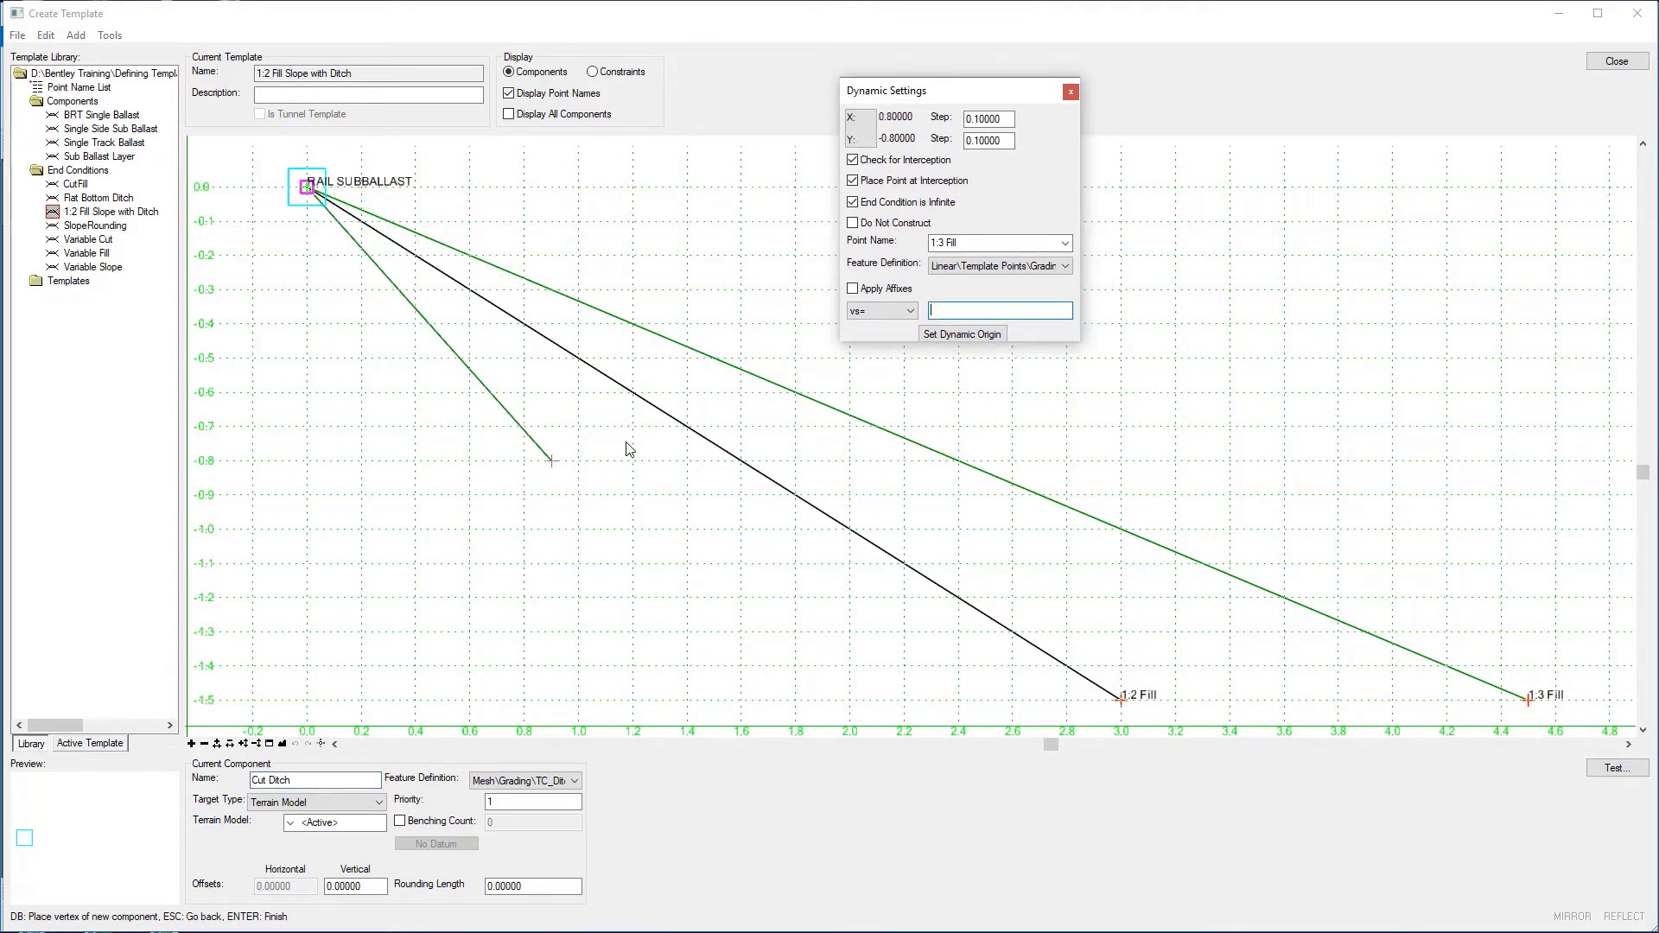
{"action": "left_click", "coordinate": [854, 203]}
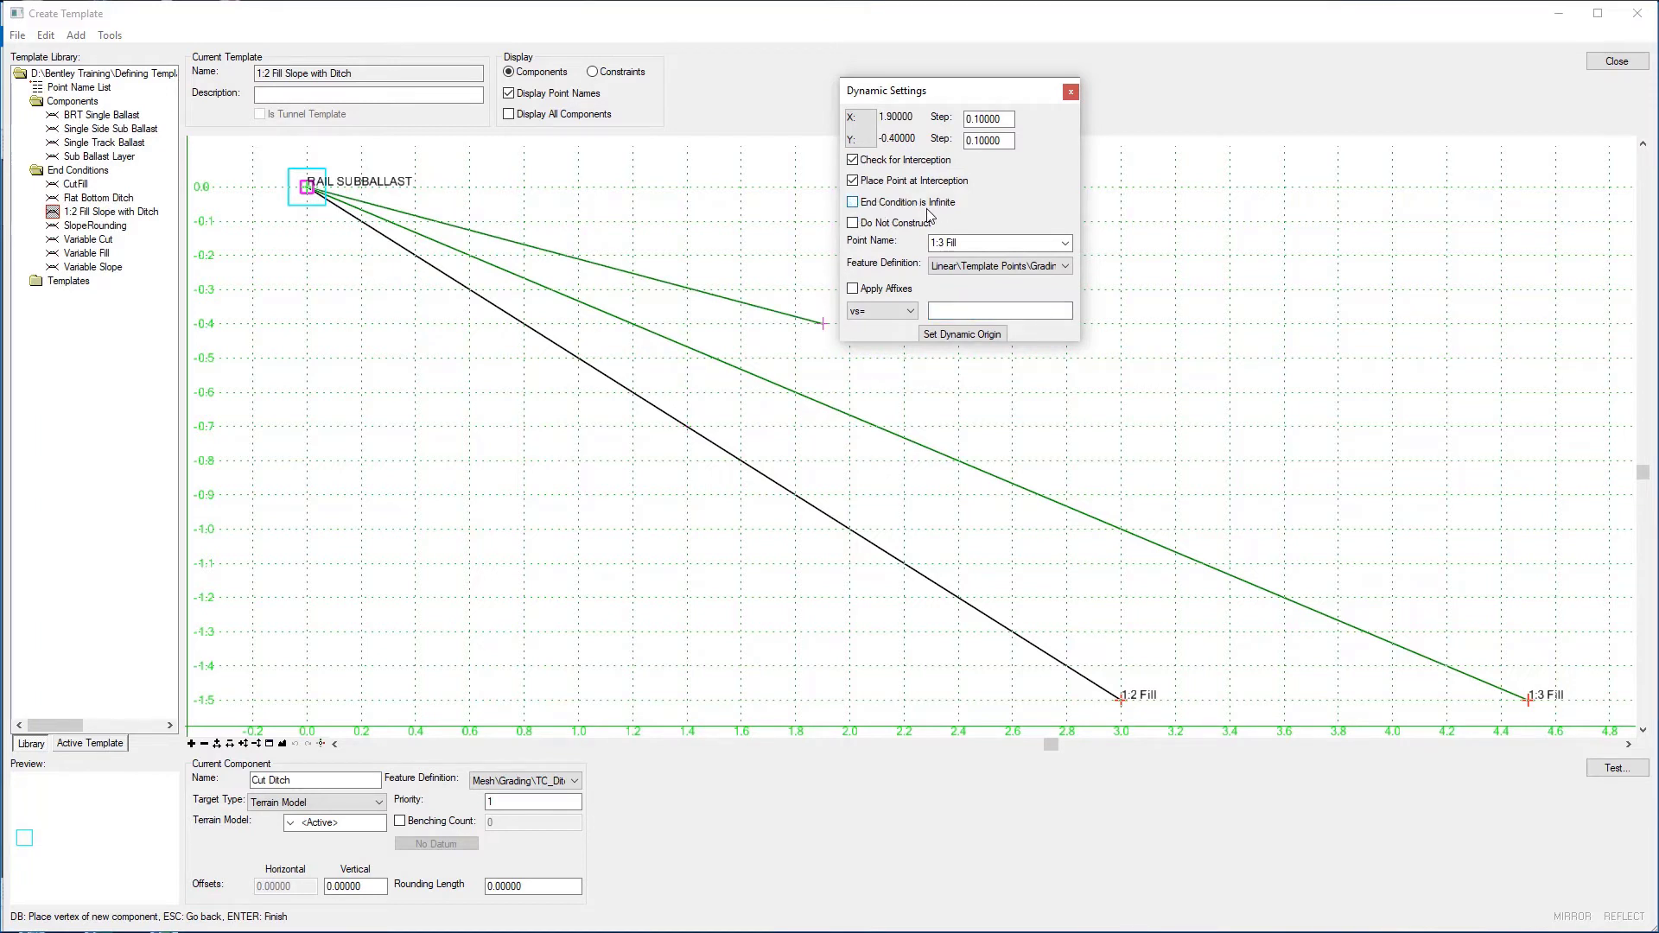
{"action": "left_click", "coordinate": [854, 181]}
{"action": "left_click", "coordinate": [854, 160]}
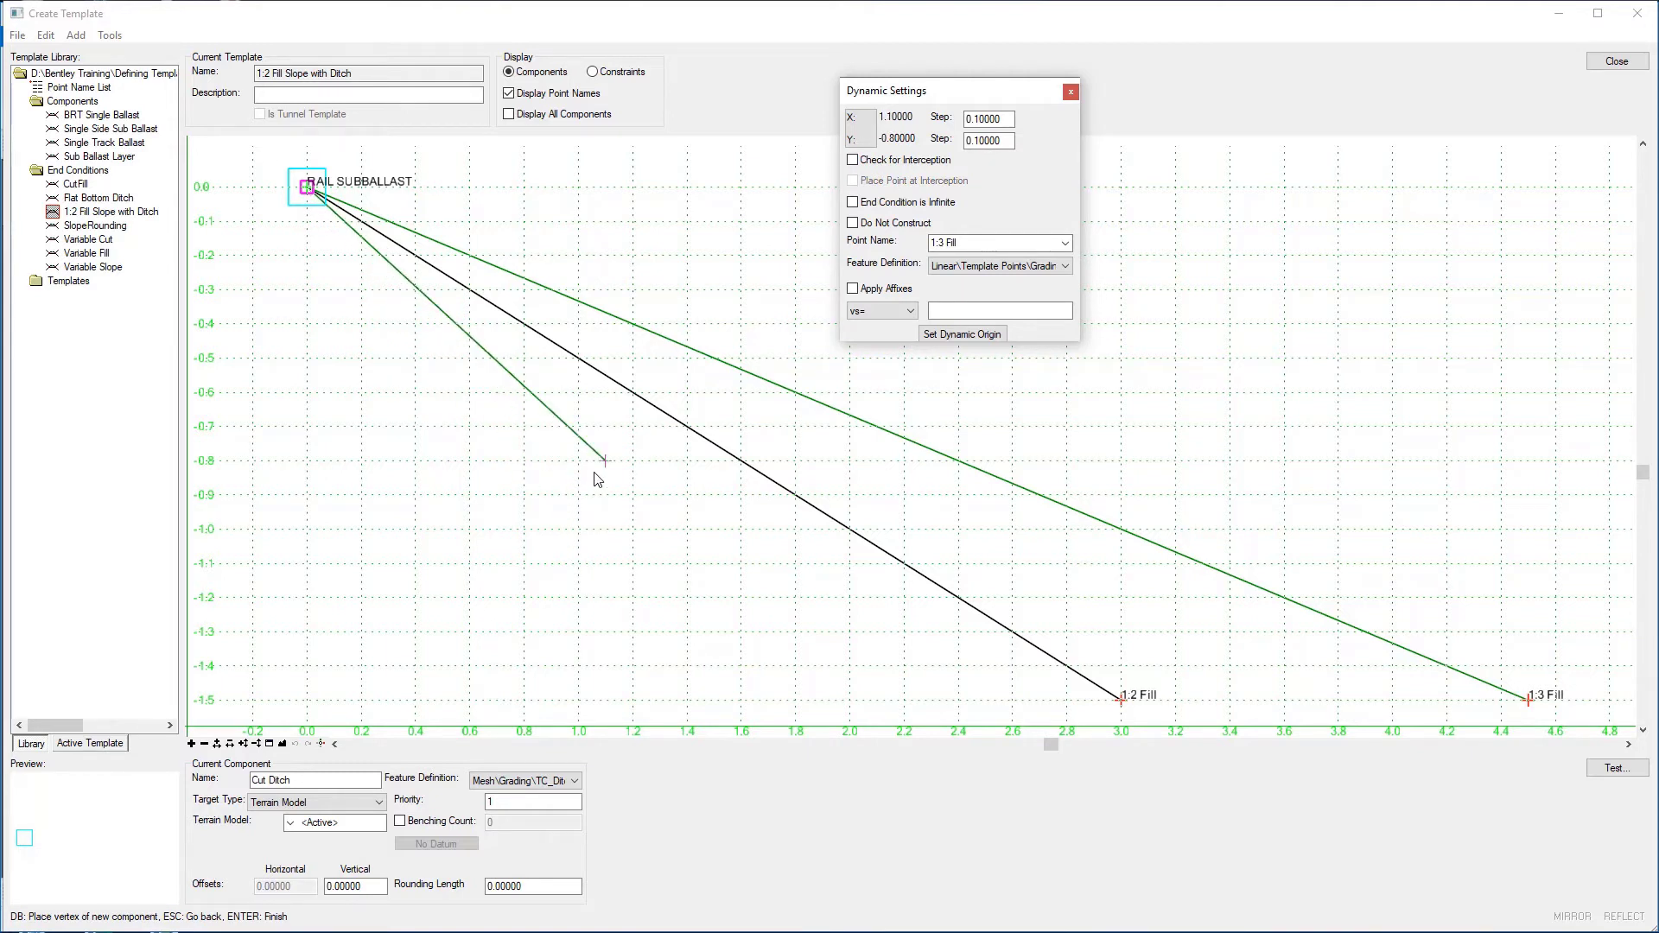
- Name the next point EC_DITCH_IN and place it using vs= with -1.0 and a 1:1 downward slope
{"action": "left_click", "coordinate": [970, 240]}
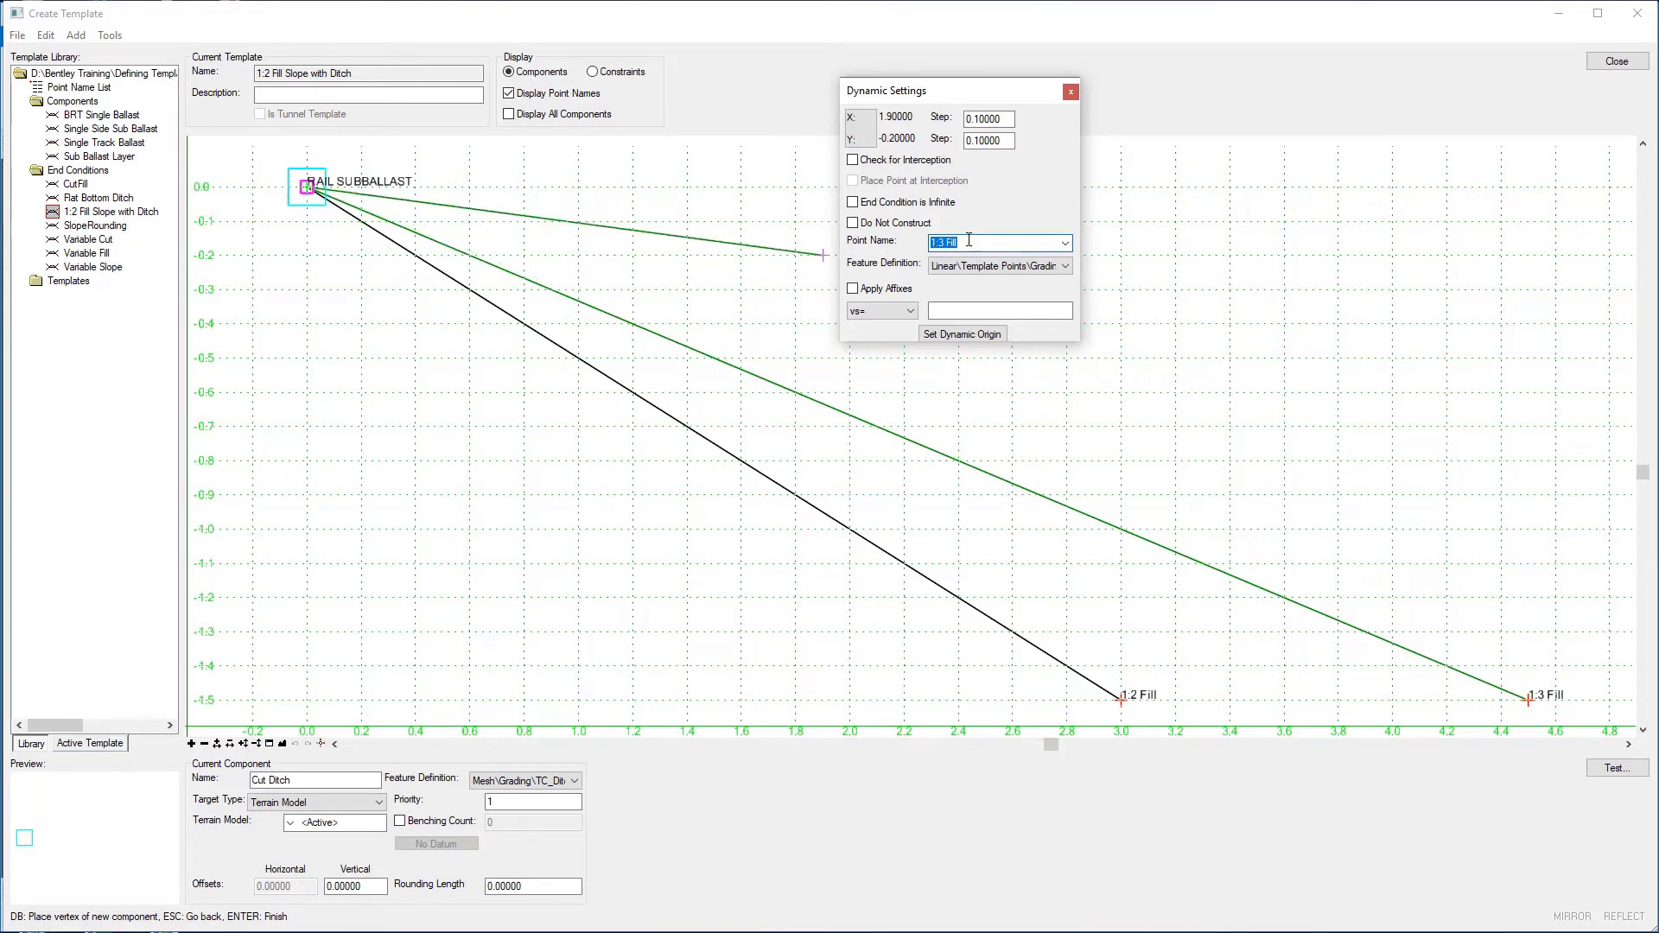
{"action": "left_click", "coordinate": [1065, 243]}
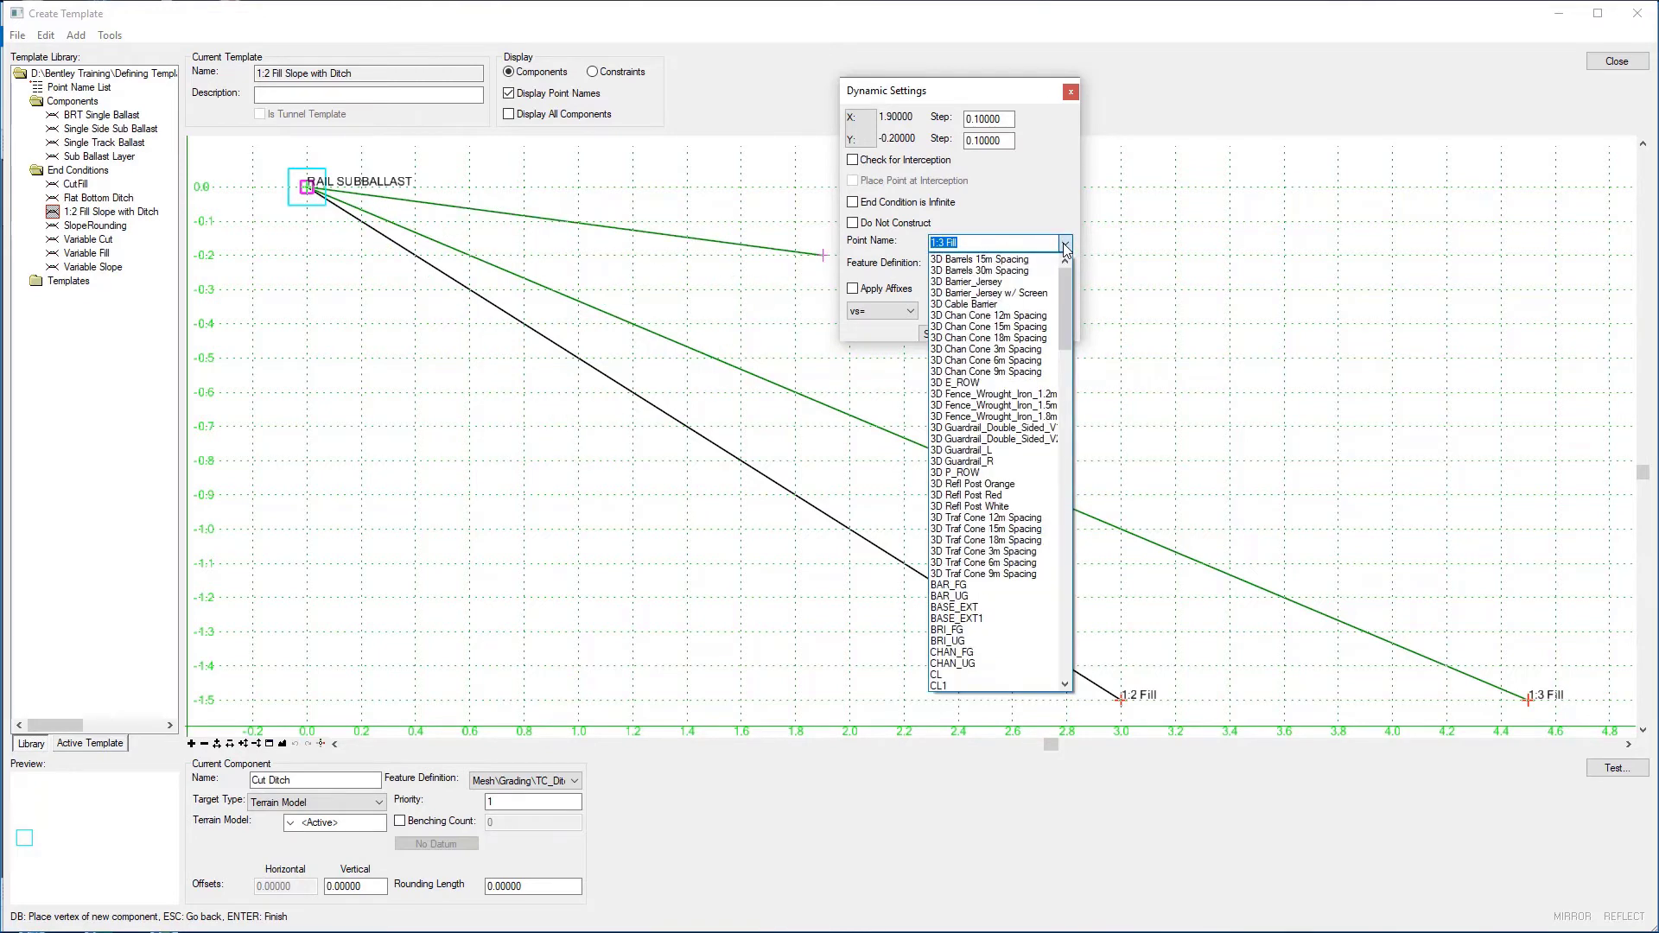
{"action": "left_click_drag", "start_coordinate": [1072, 287], "coordinate": [1078, 372]}
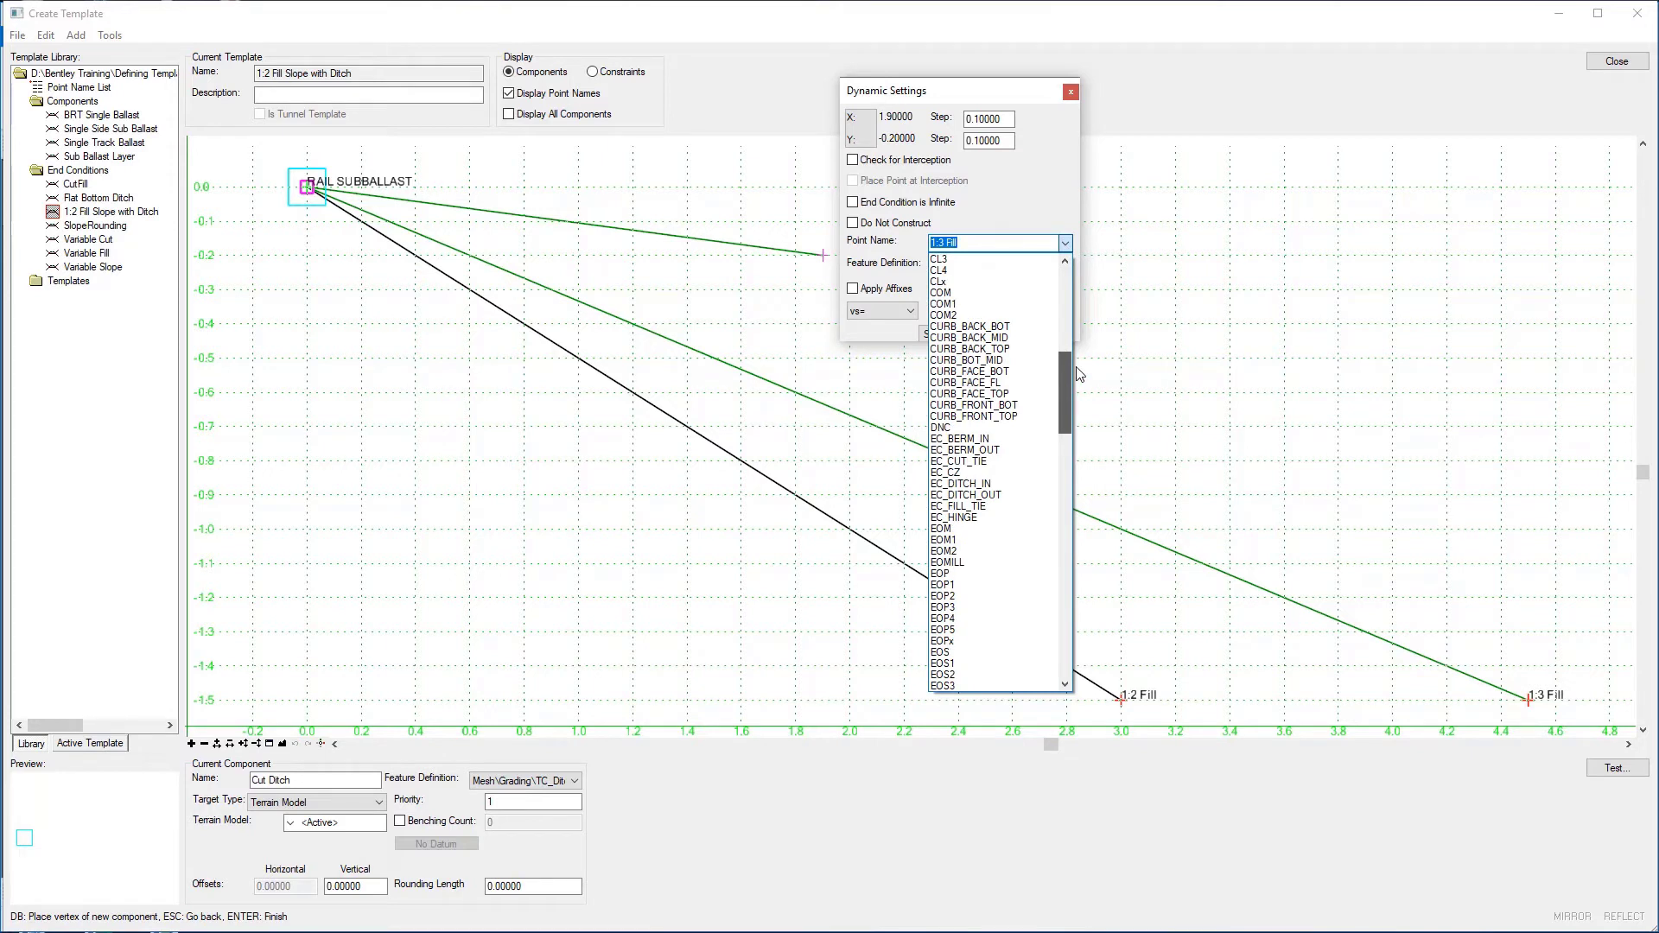
{"action": "left_click", "coordinate": [966, 485]}
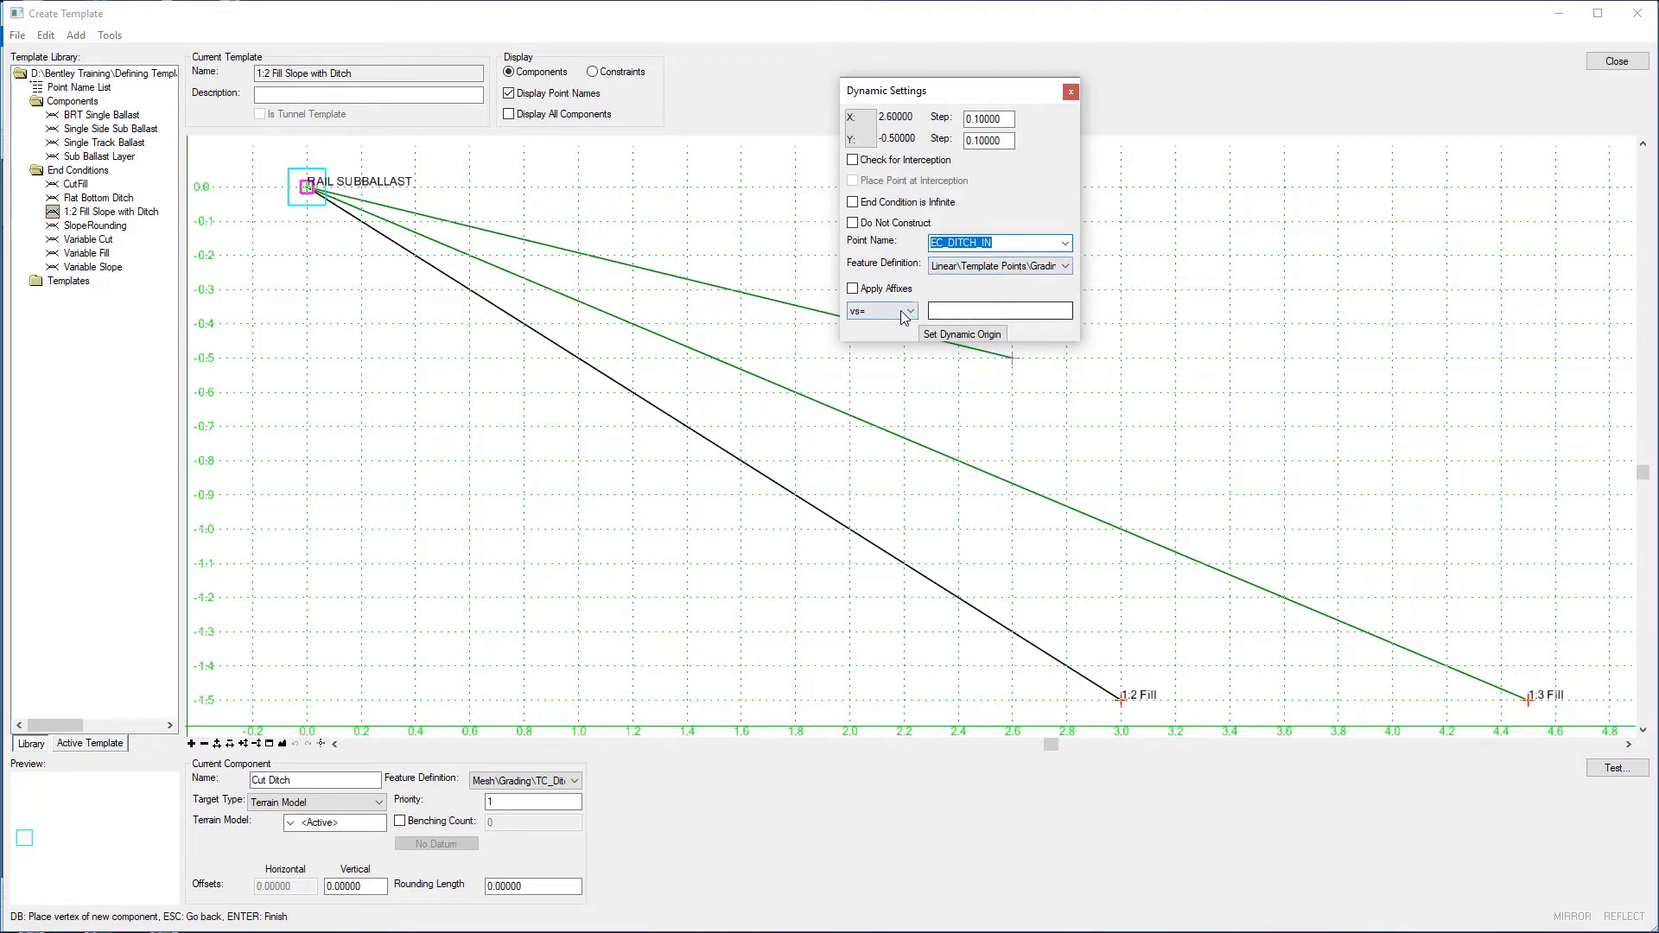
{"action": "left_click", "coordinate": [948, 310]}
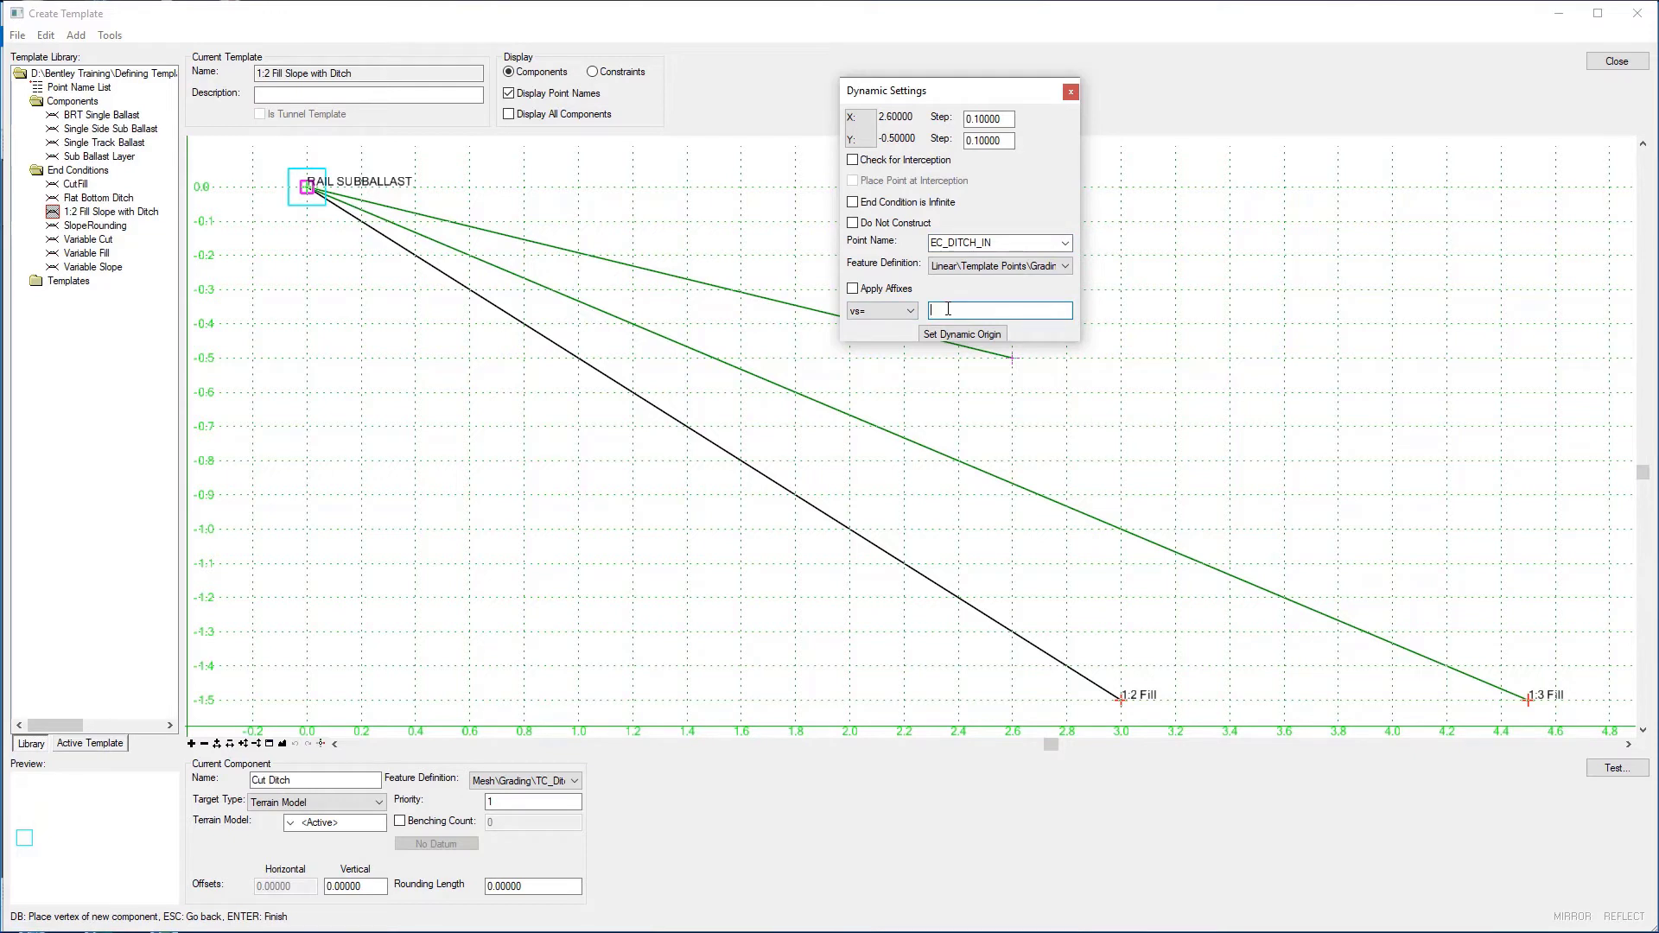
{"action": "type", "text": "-1"}
{"action": "type", "text": ".0,-1"}
{"action": "key", "text": "Return"}
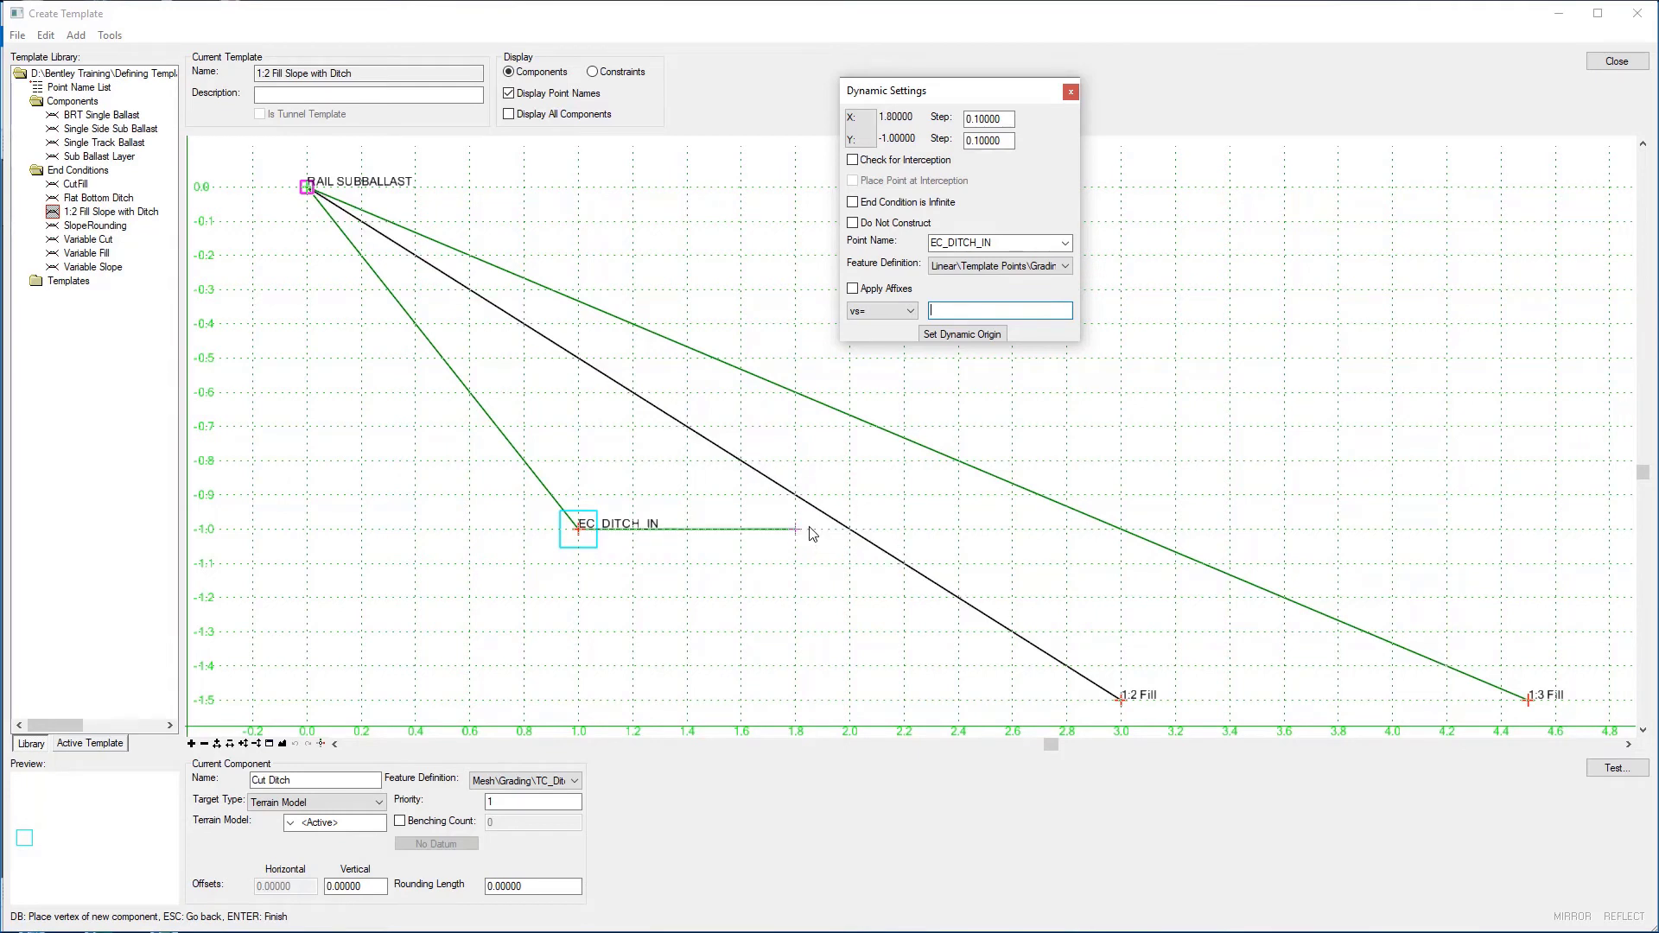
- Name the next Cut Ditch point EC_DITCH_OUT and place it using hs= with a 0.5 horizontal offset and 0 slope
{"action": "left_click", "coordinate": [1068, 243]}
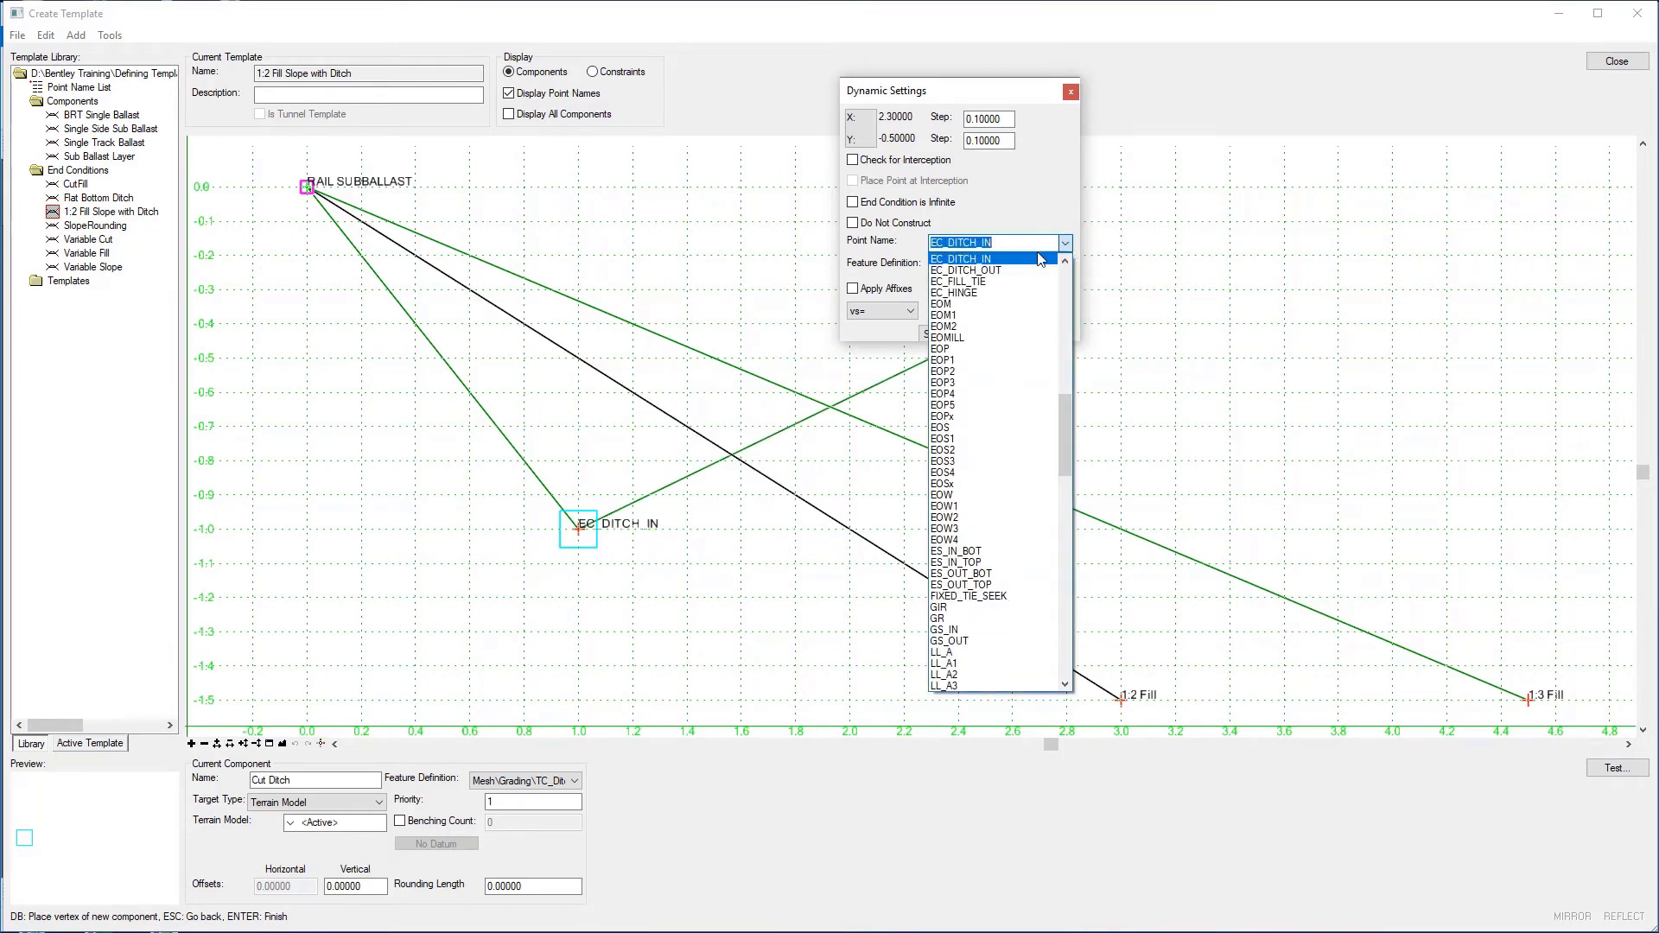
{"action": "left_click", "coordinate": [999, 271]}
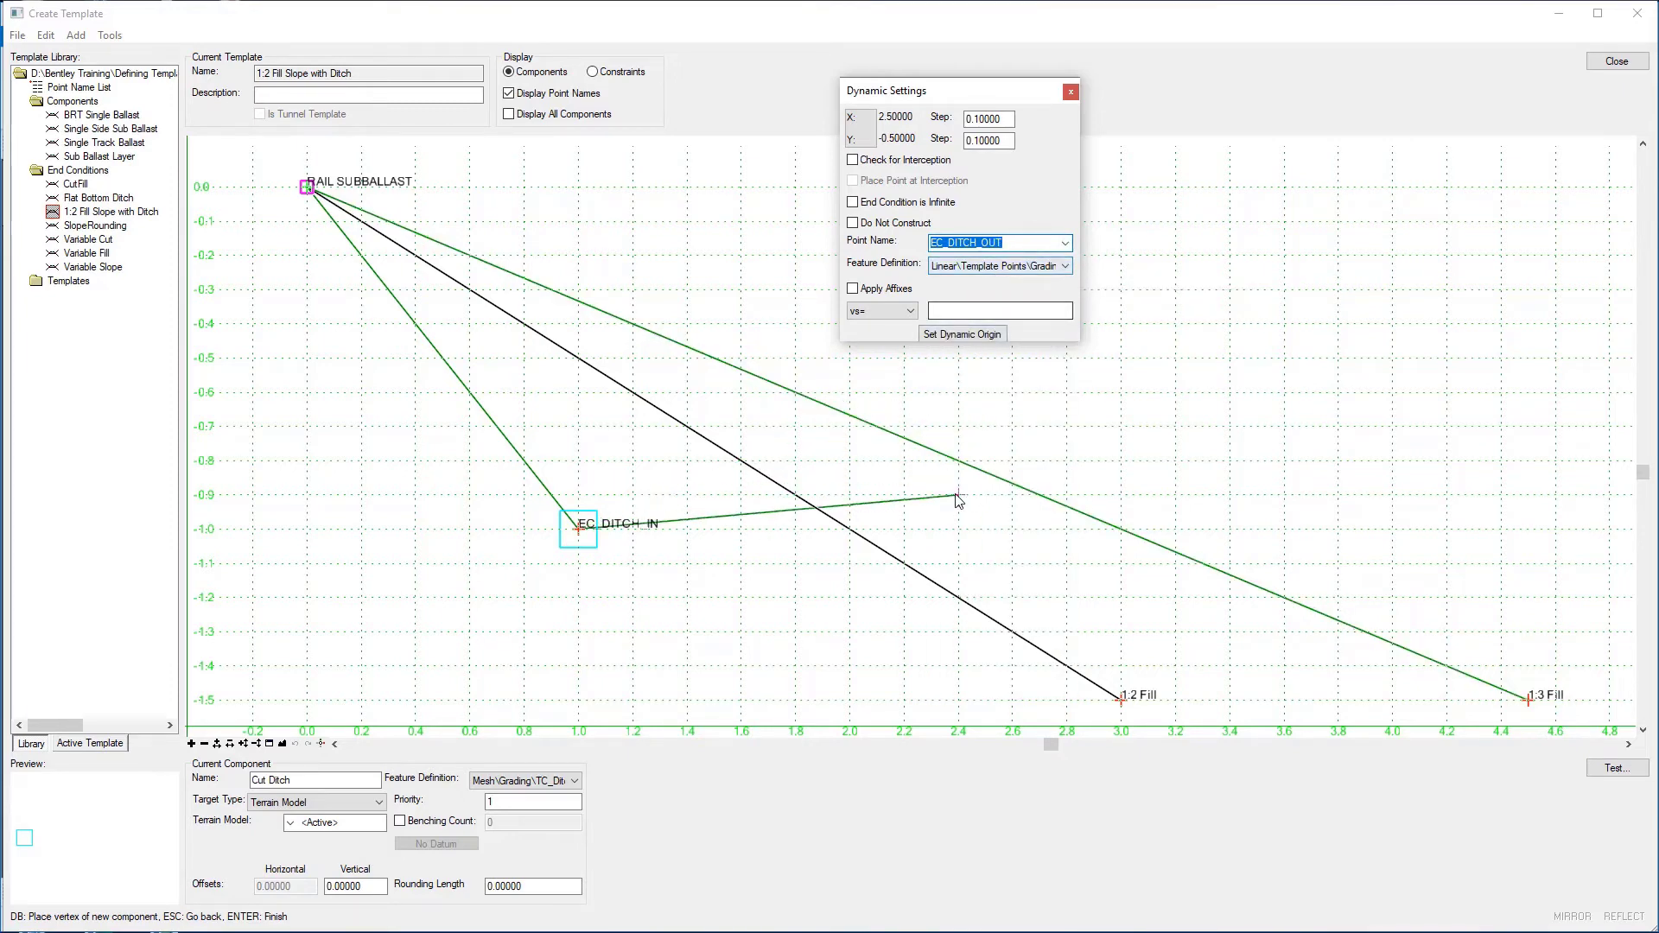
{"action": "left_click", "coordinate": [895, 311]}
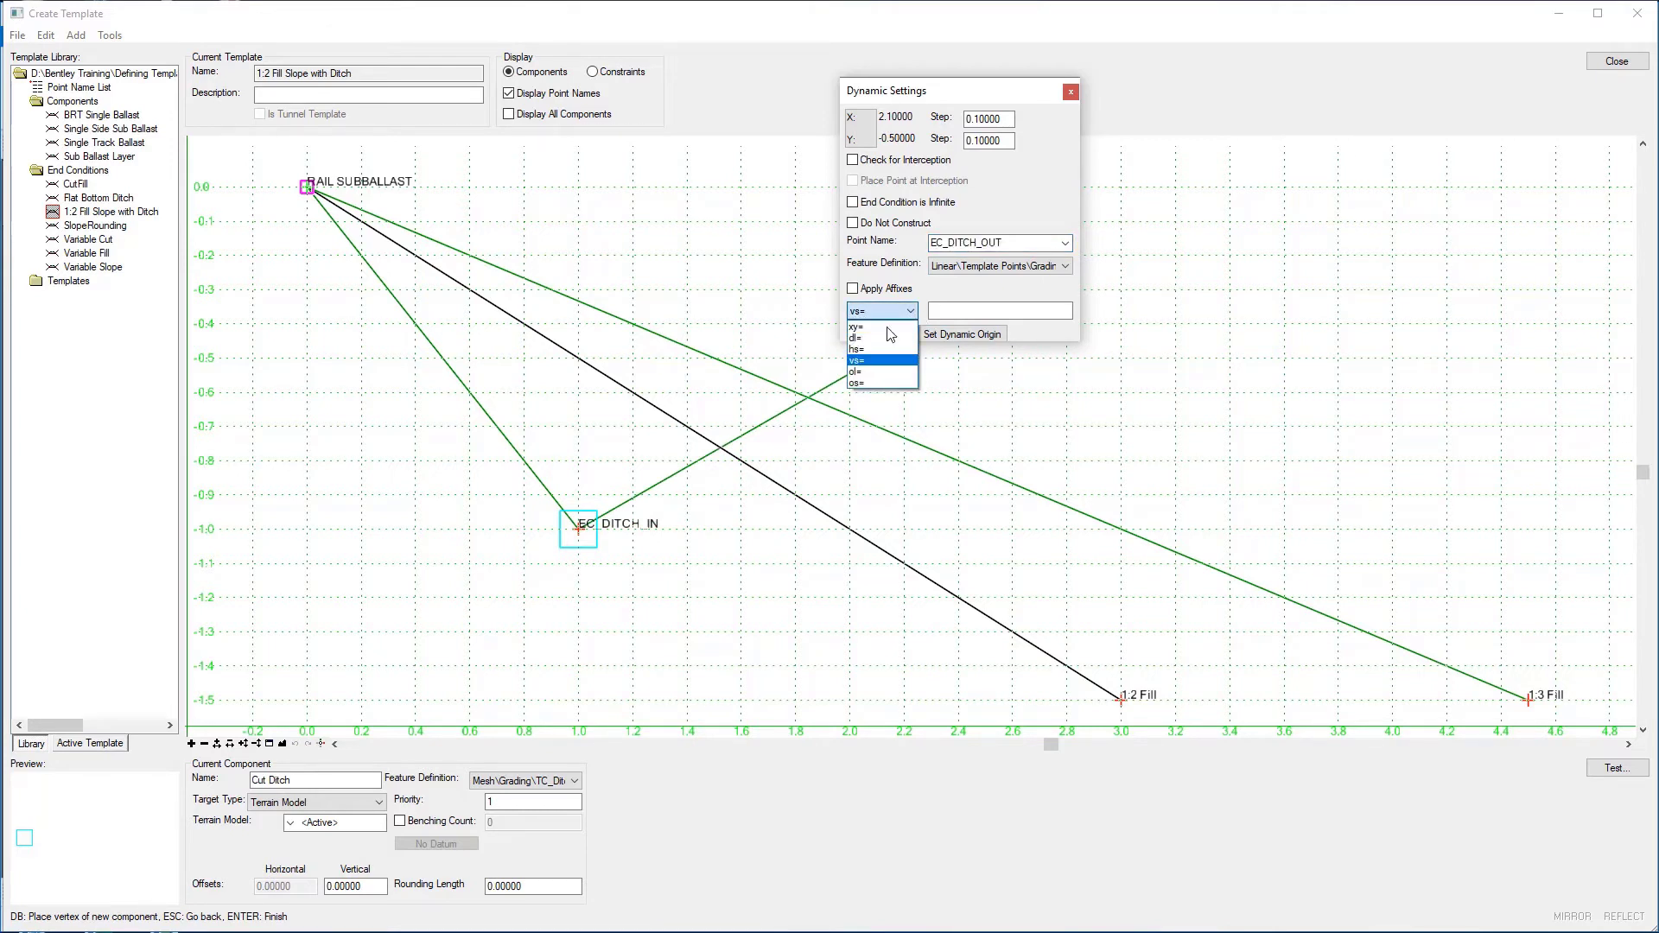
{"action": "left_click", "coordinate": [869, 350]}
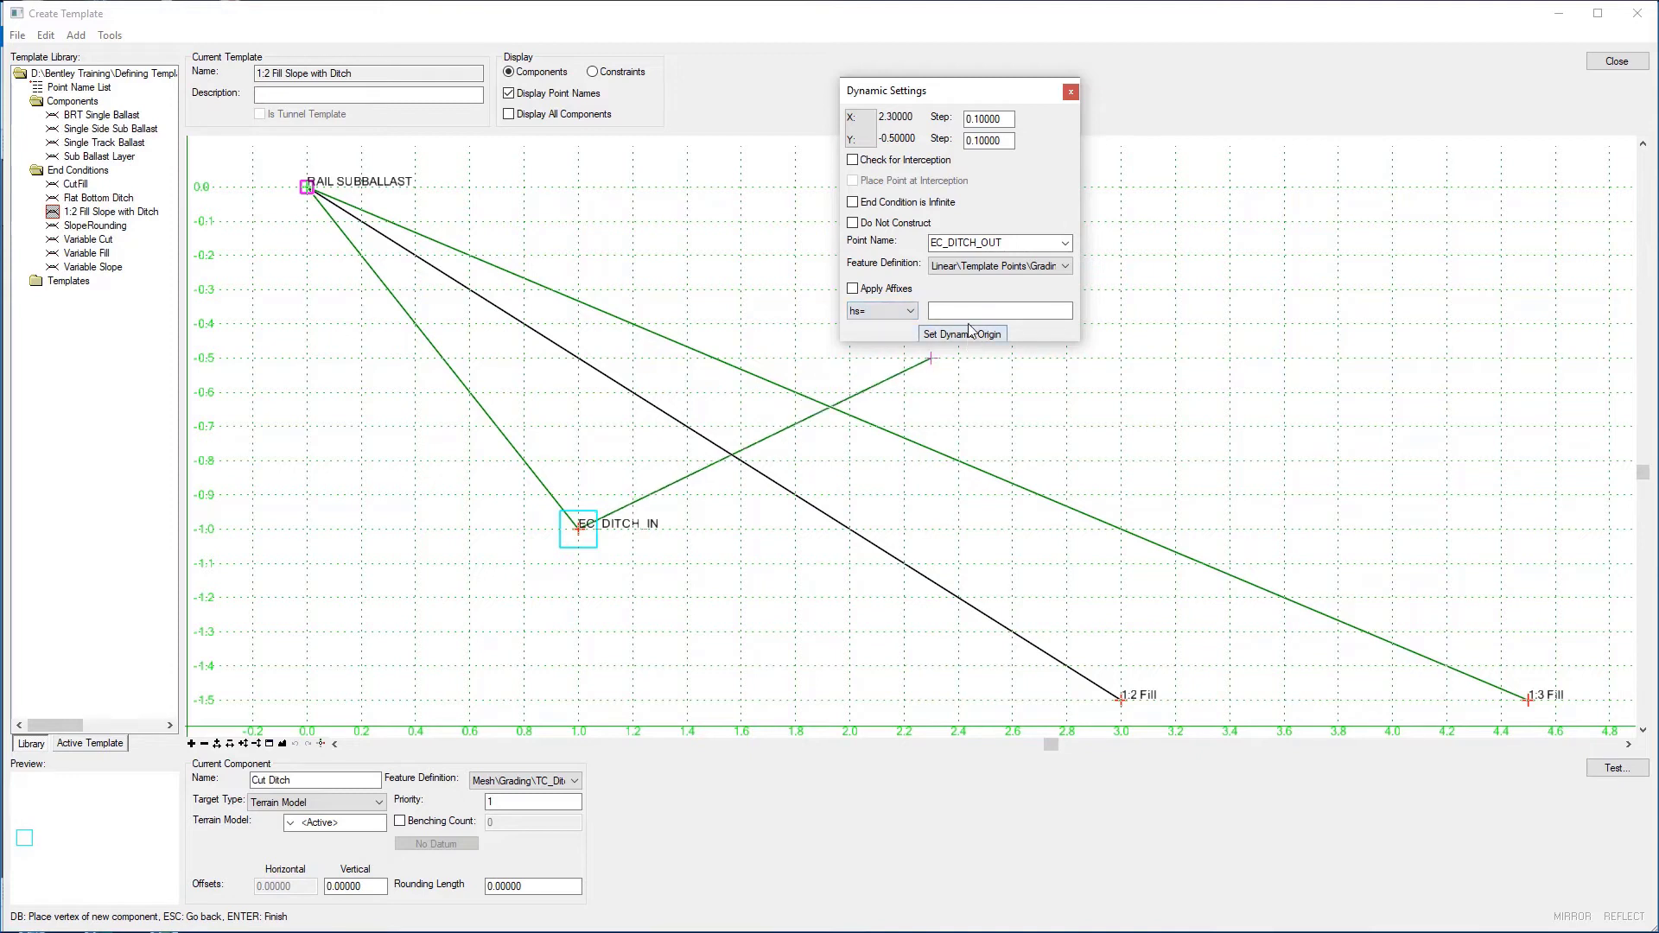
{"action": "left_click", "coordinate": [957, 312]}
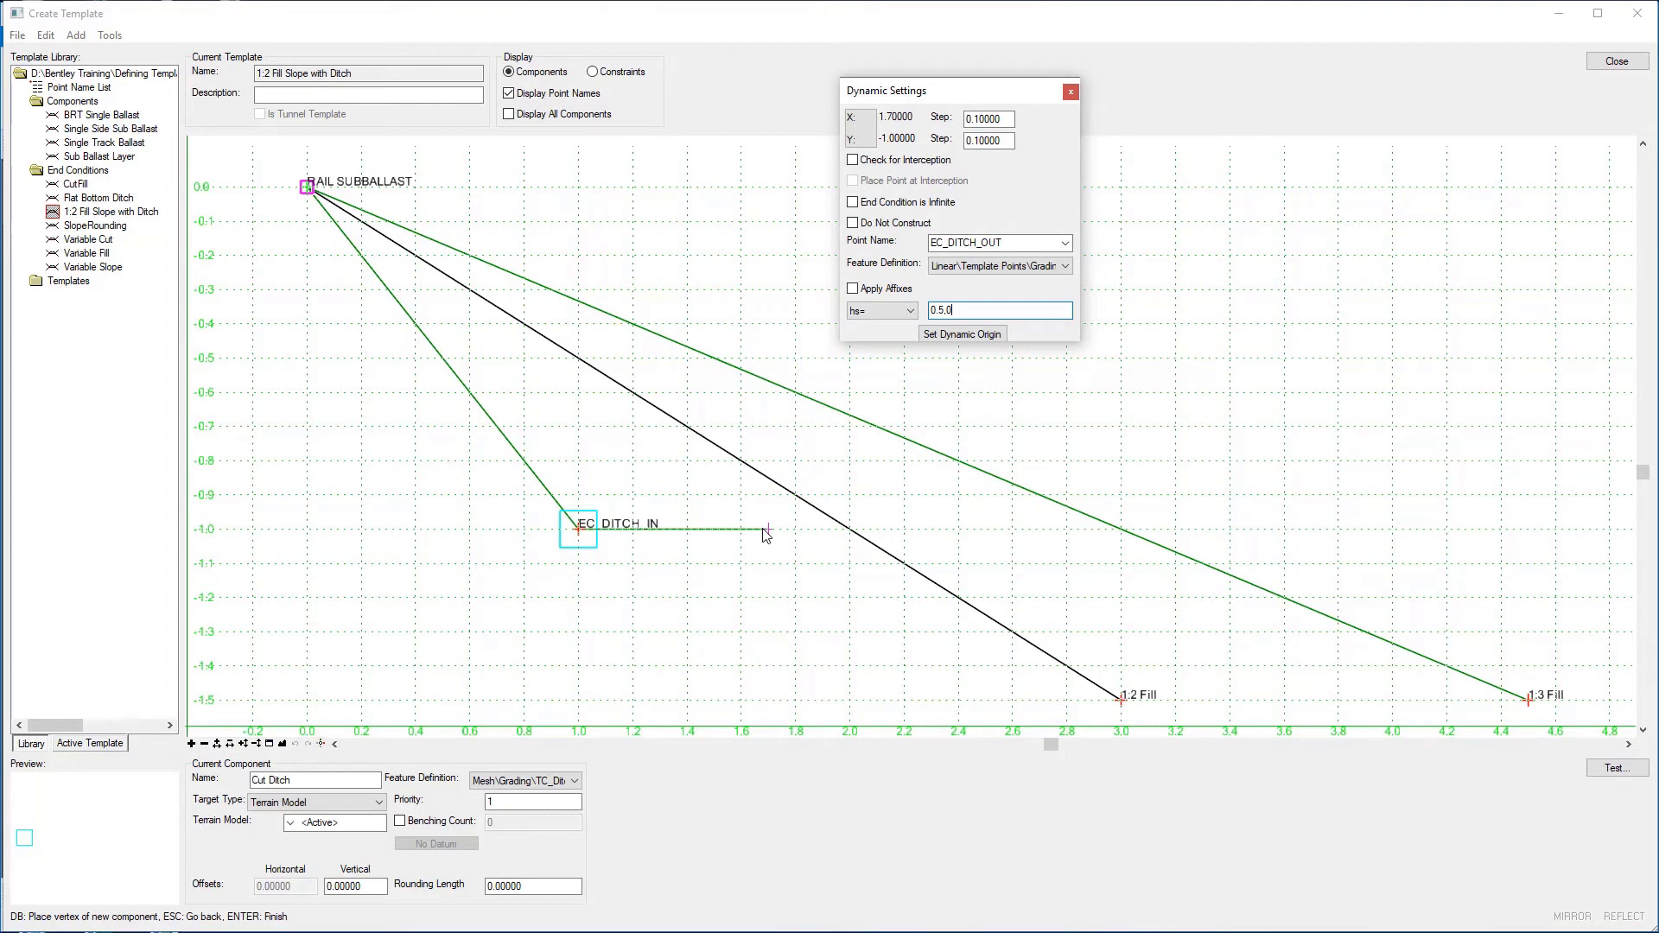
{"action": "key", "text": "Return"}
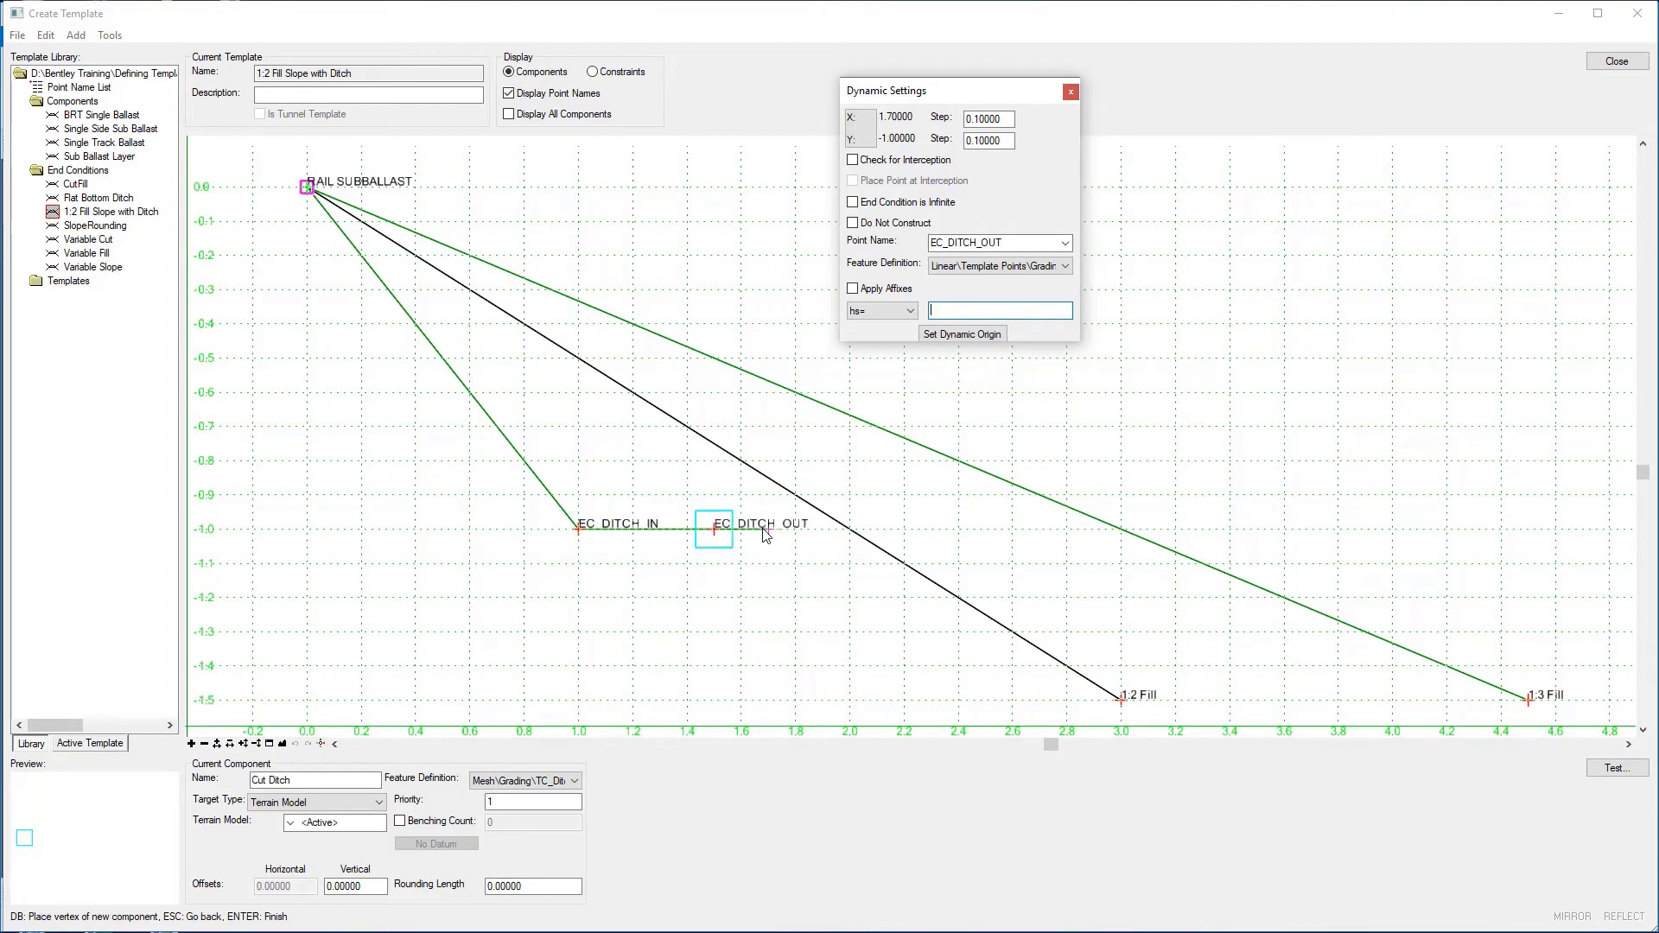
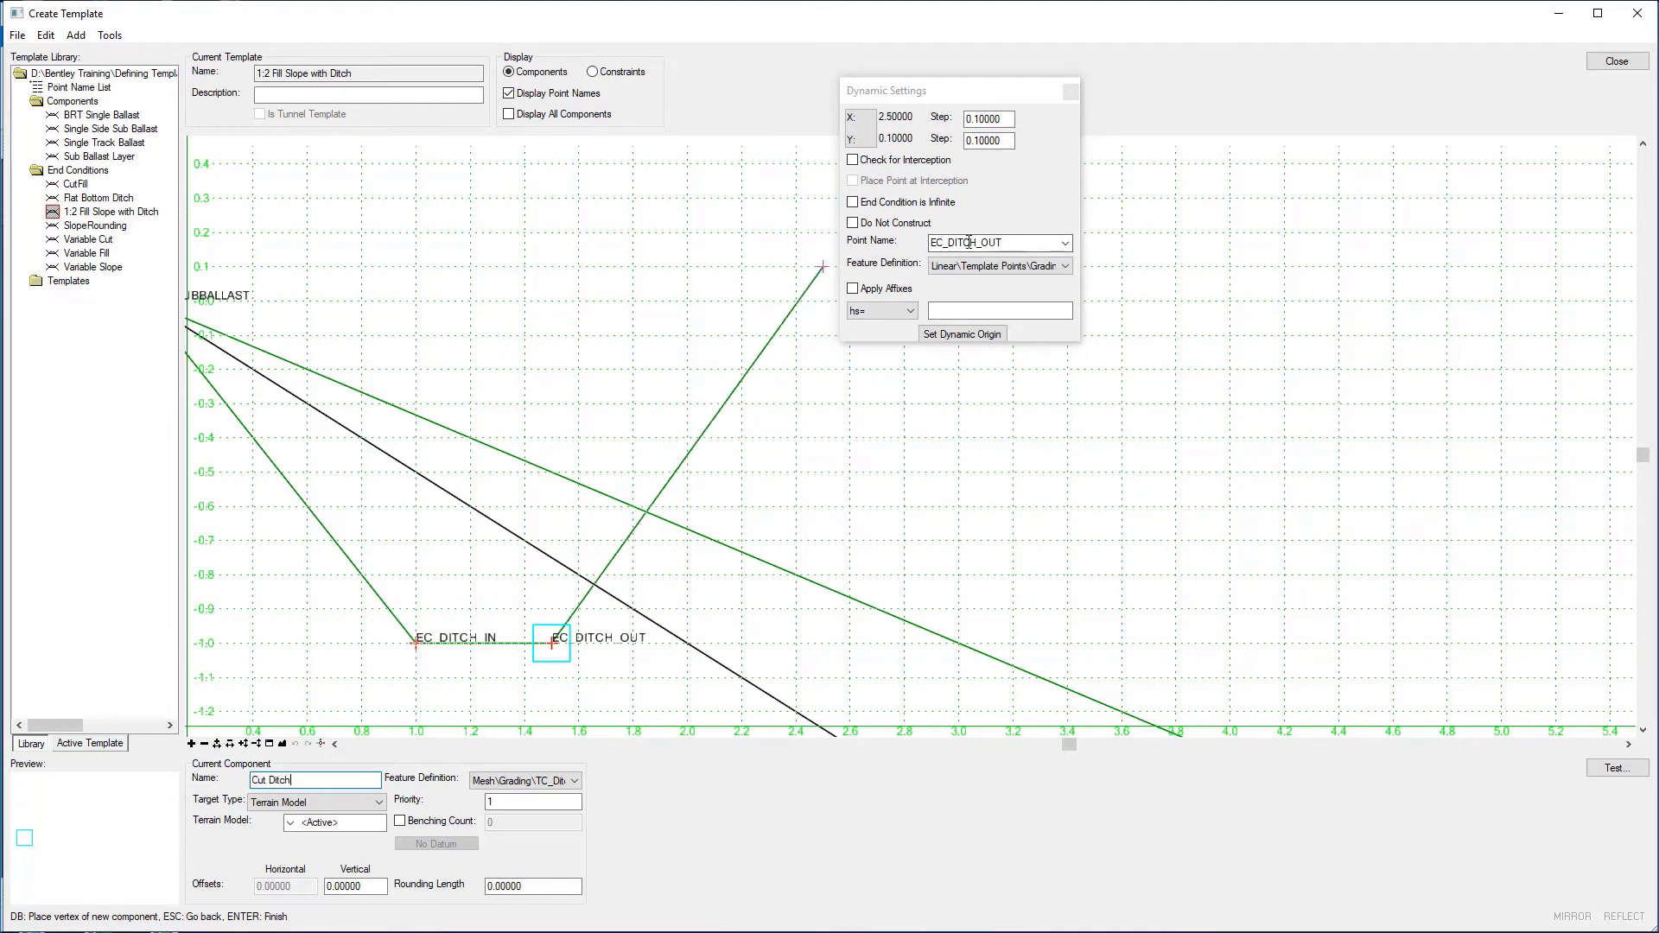
- Name the next point EC_CUT_TIE and turn on Check for Interception, Place Point at Interception and End Condition is Infinite
{"action": "left_click", "coordinate": [1068, 245]}
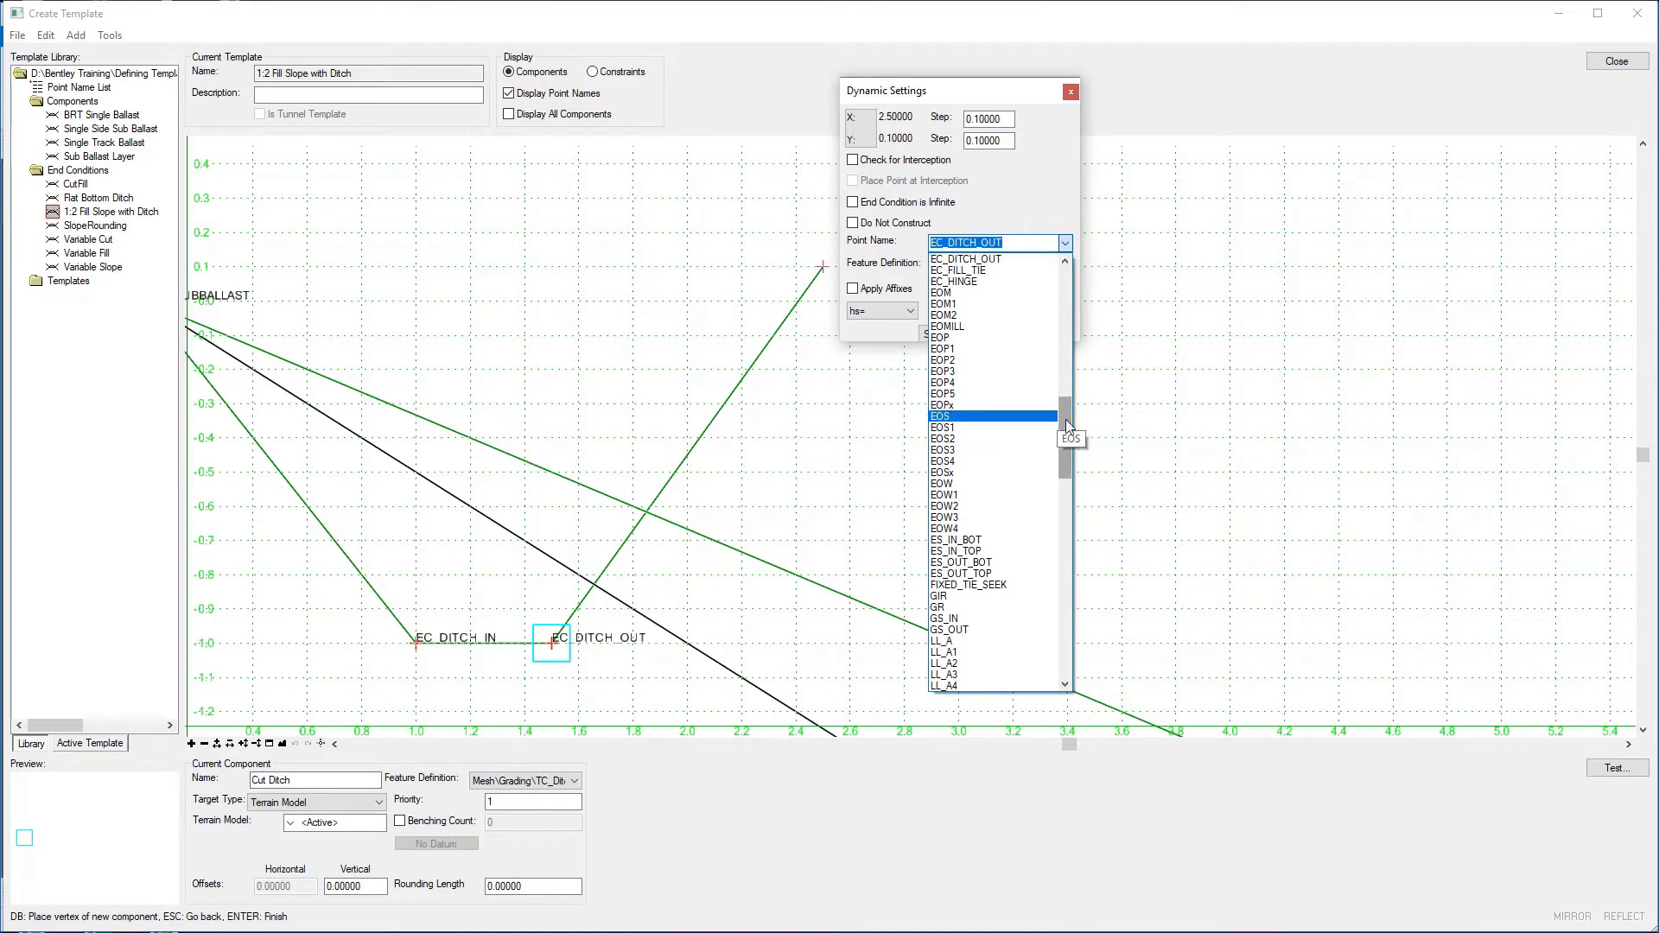
{"action": "left_click_drag", "start_coordinate": [1065, 416], "coordinate": [1066, 405]}
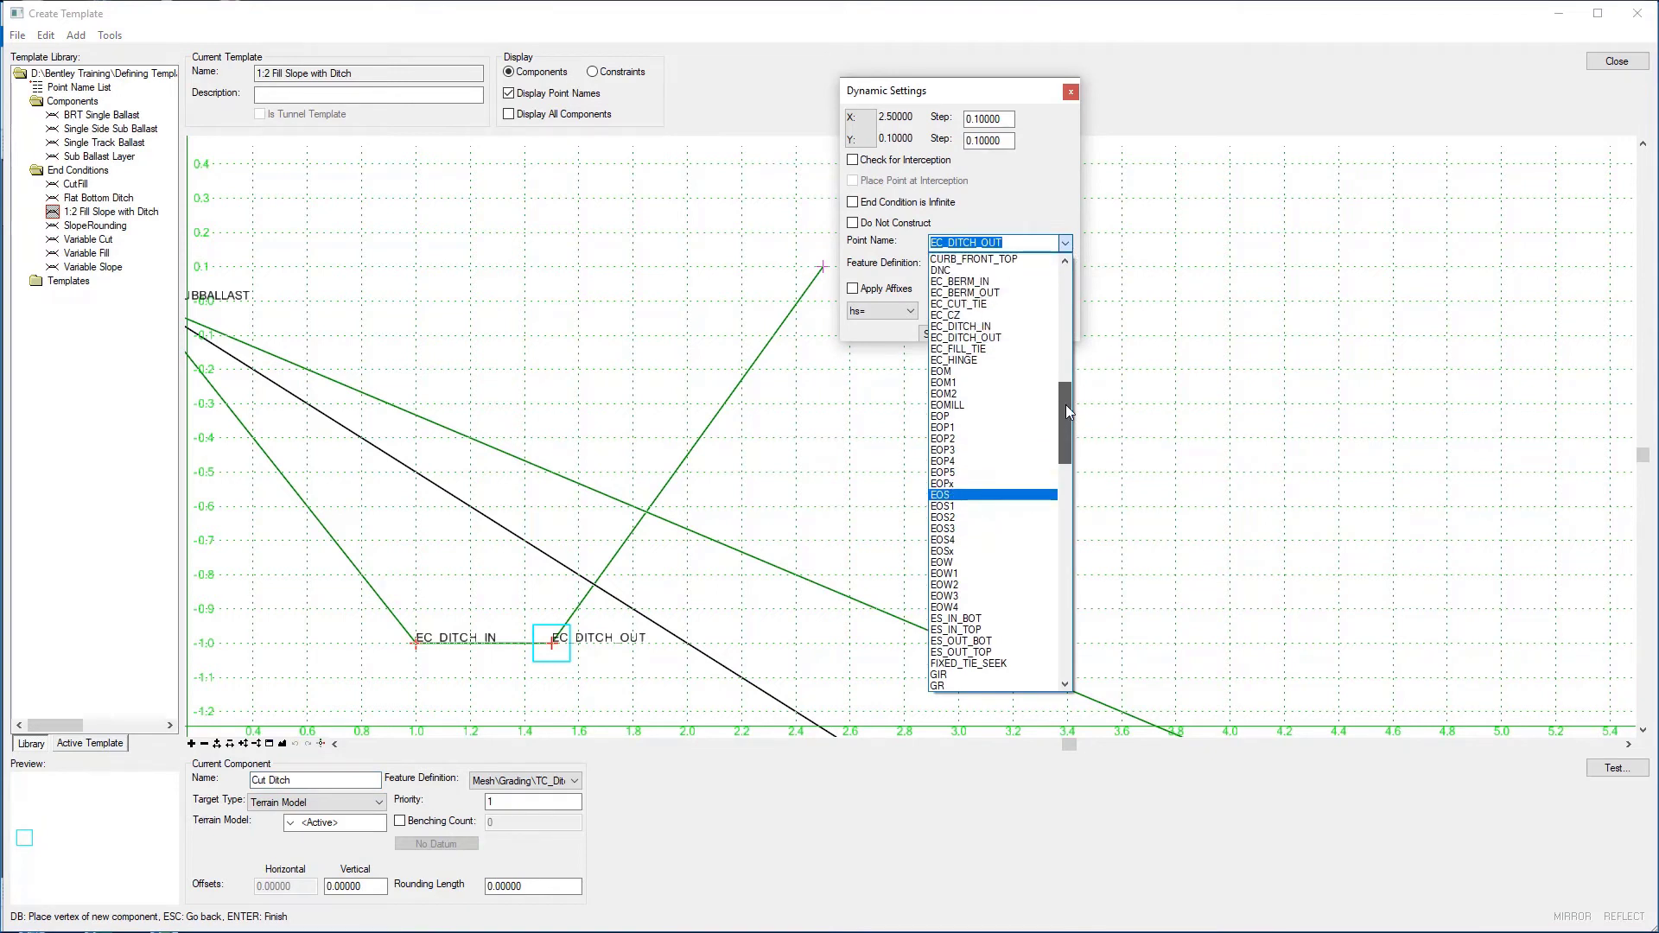
{"action": "left_click", "coordinate": [985, 305]}
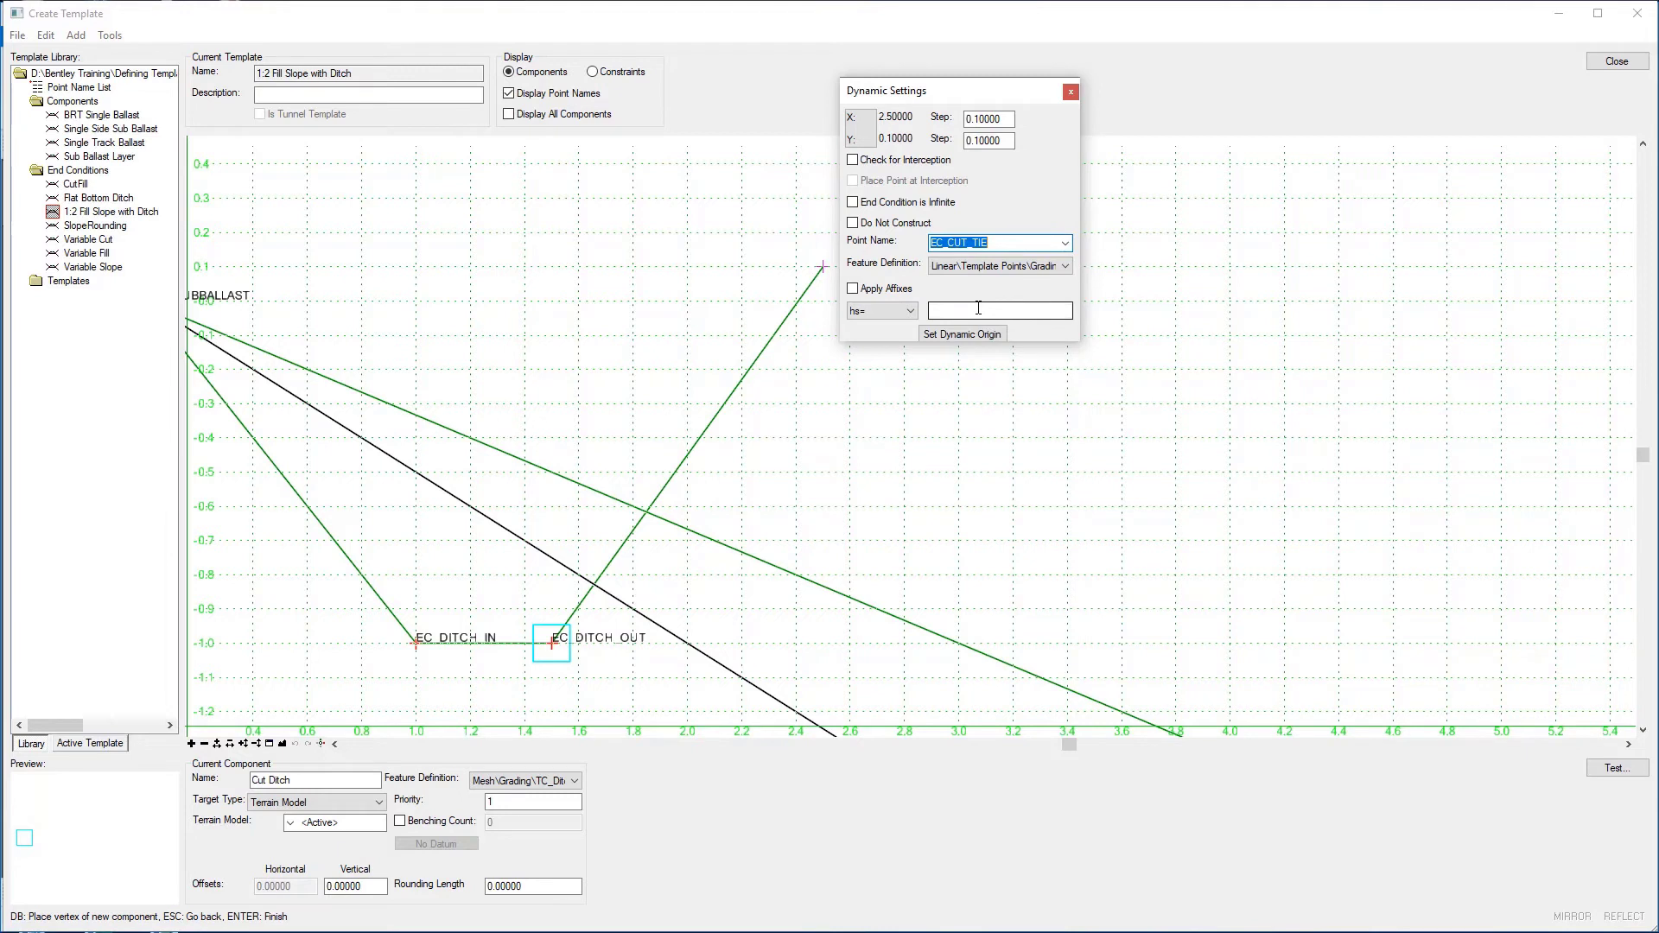
{"action": "left_click", "coordinate": [854, 161]}
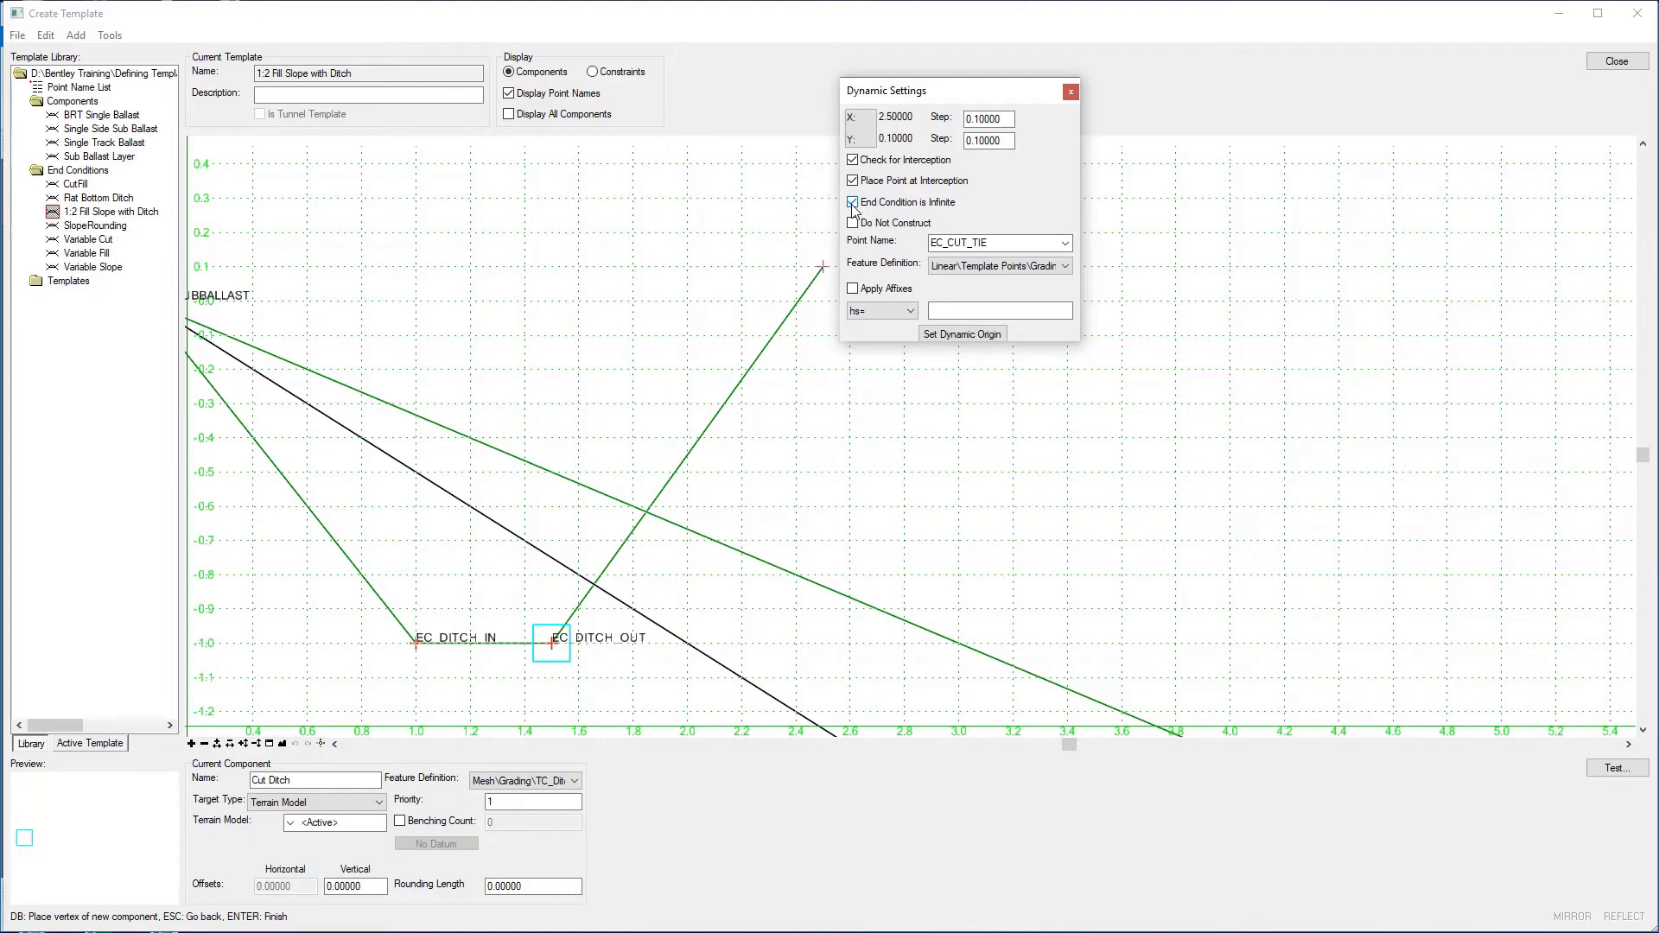
- Place the EC_CUT_TIE point using vs= with 1.0 and a 1:2 upward slope
{"action": "left_click", "coordinate": [912, 319]}
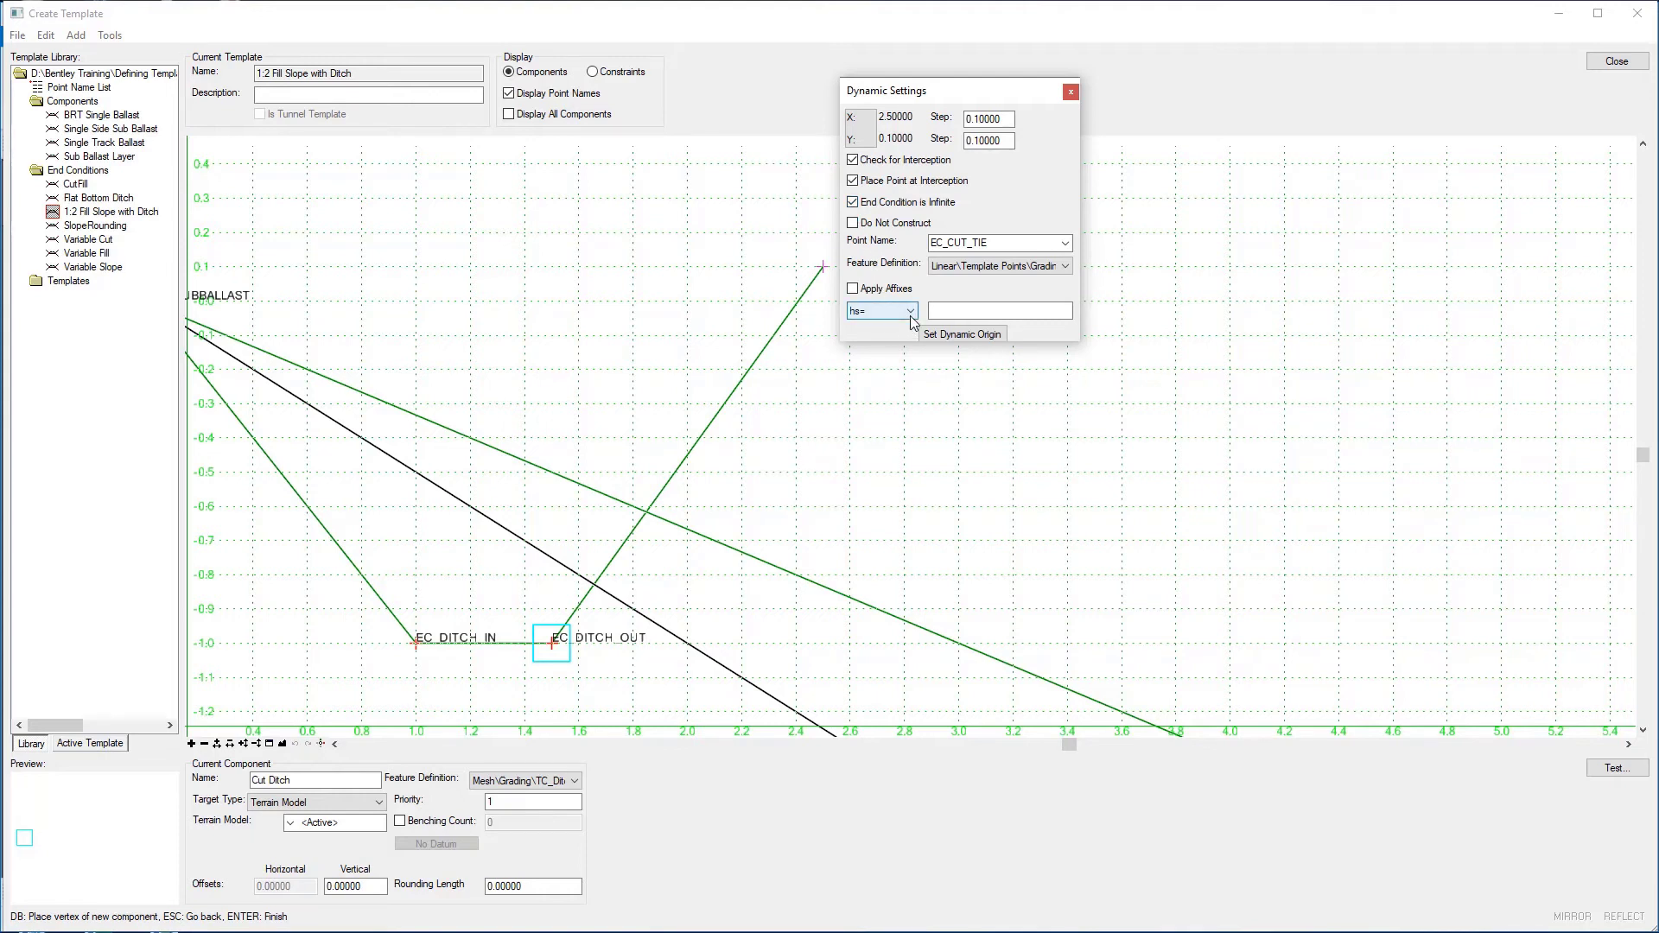
{"action": "left_click", "coordinate": [912, 317]}
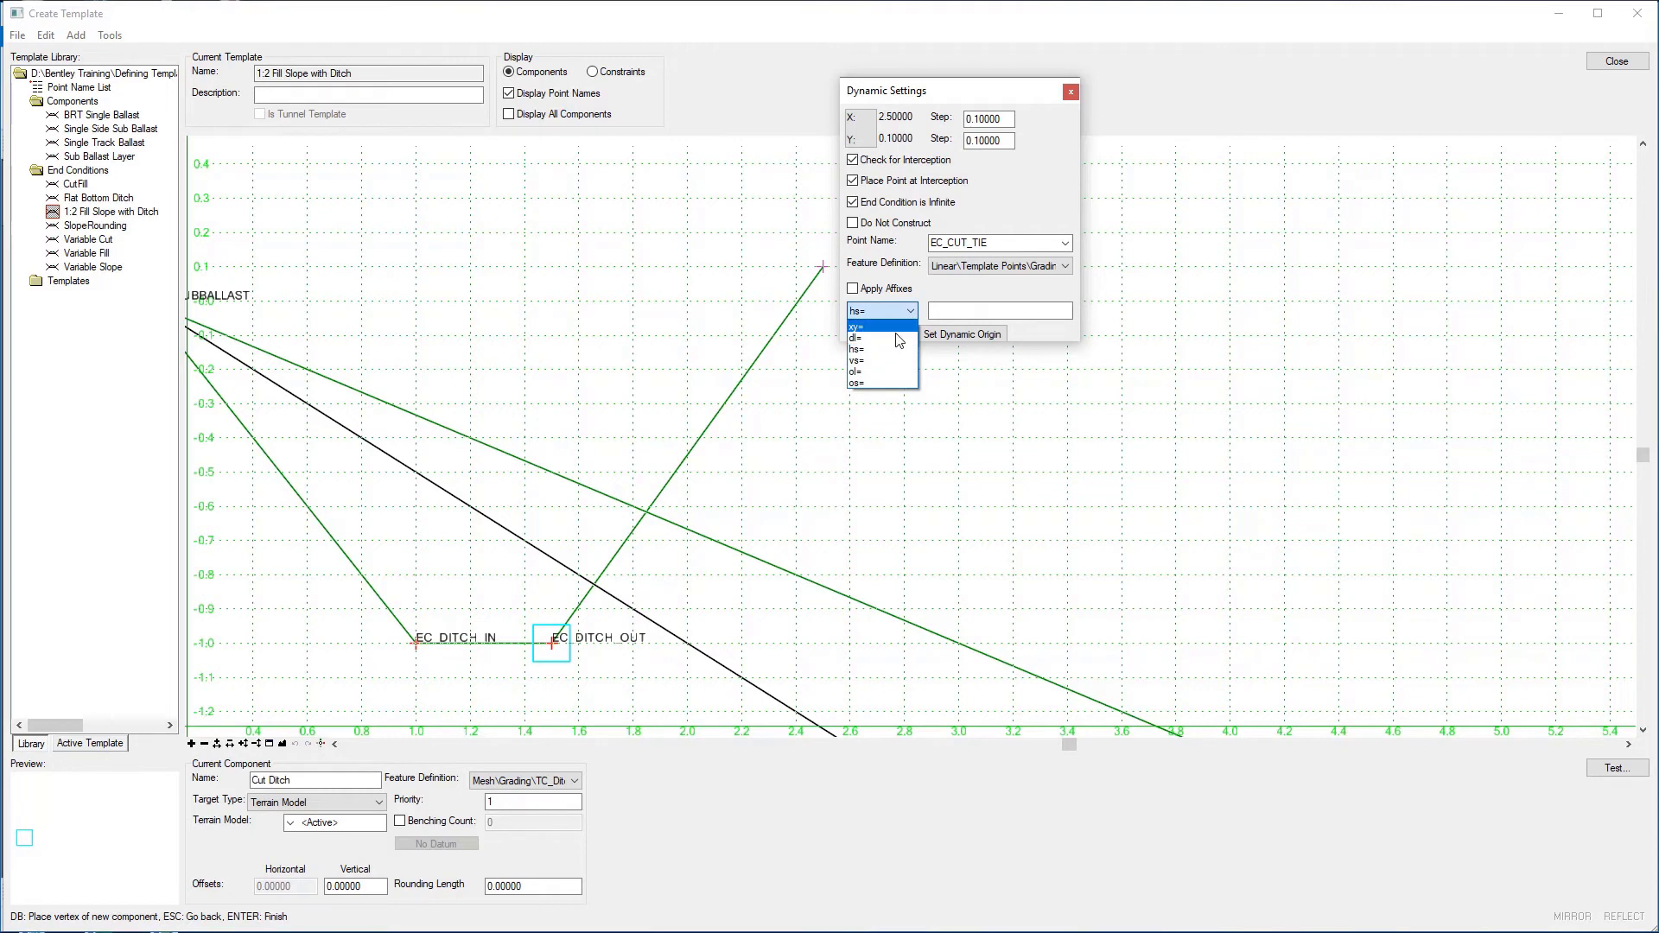
{"action": "left_click", "coordinate": [881, 361]}
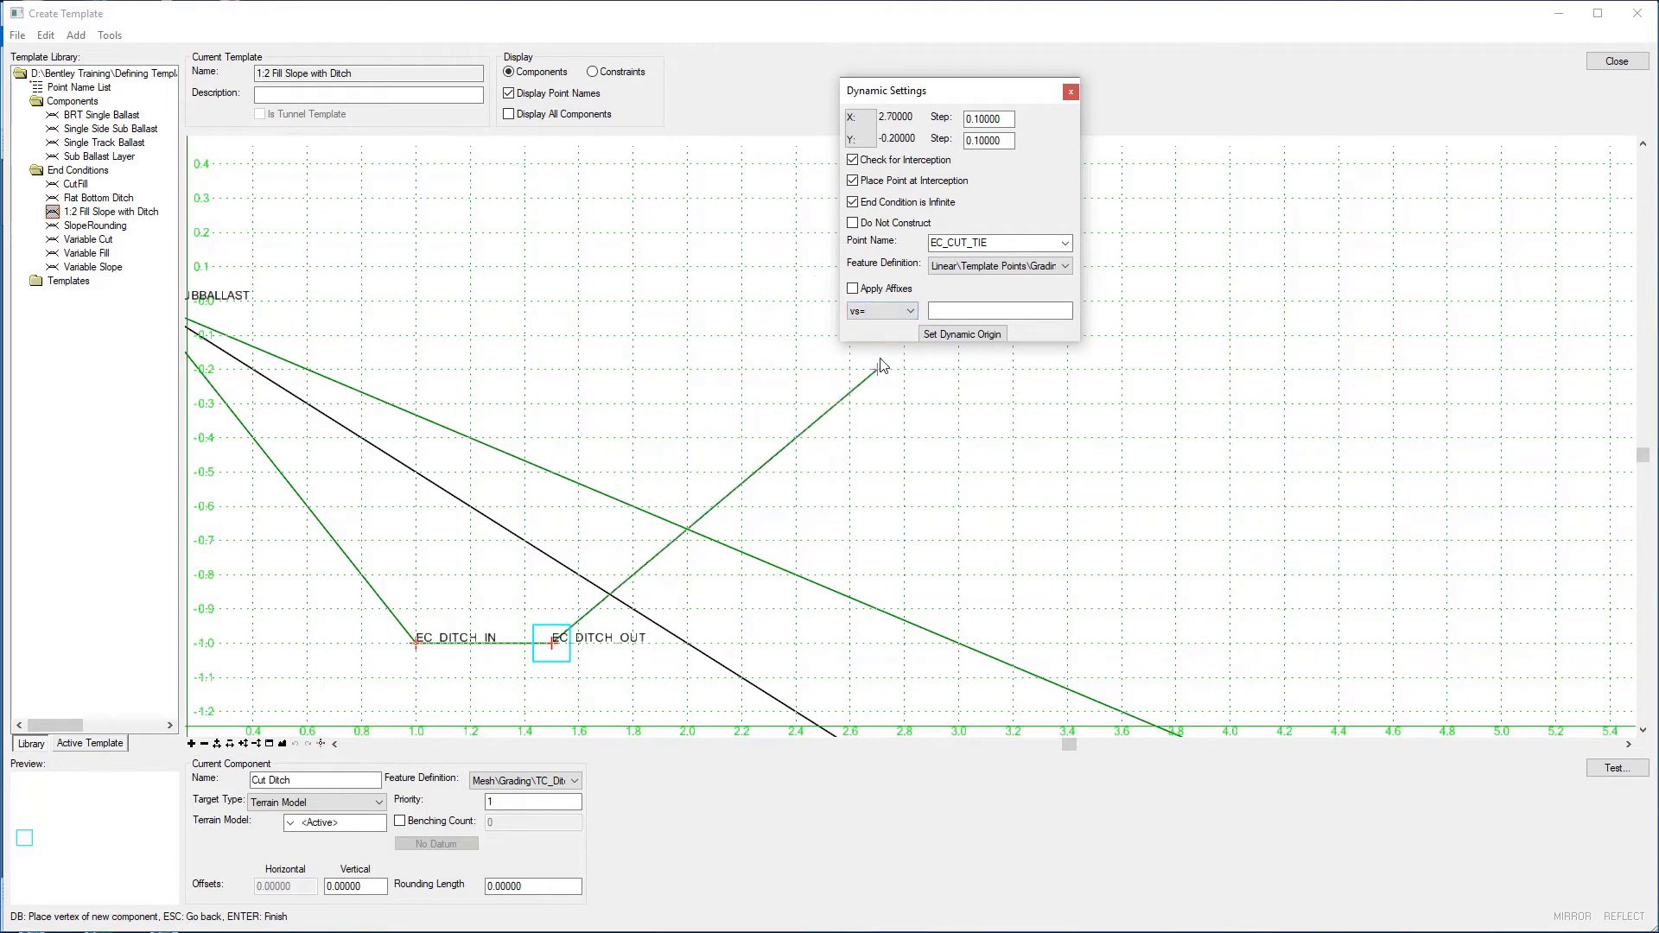
{"action": "left_click", "coordinate": [966, 311]}
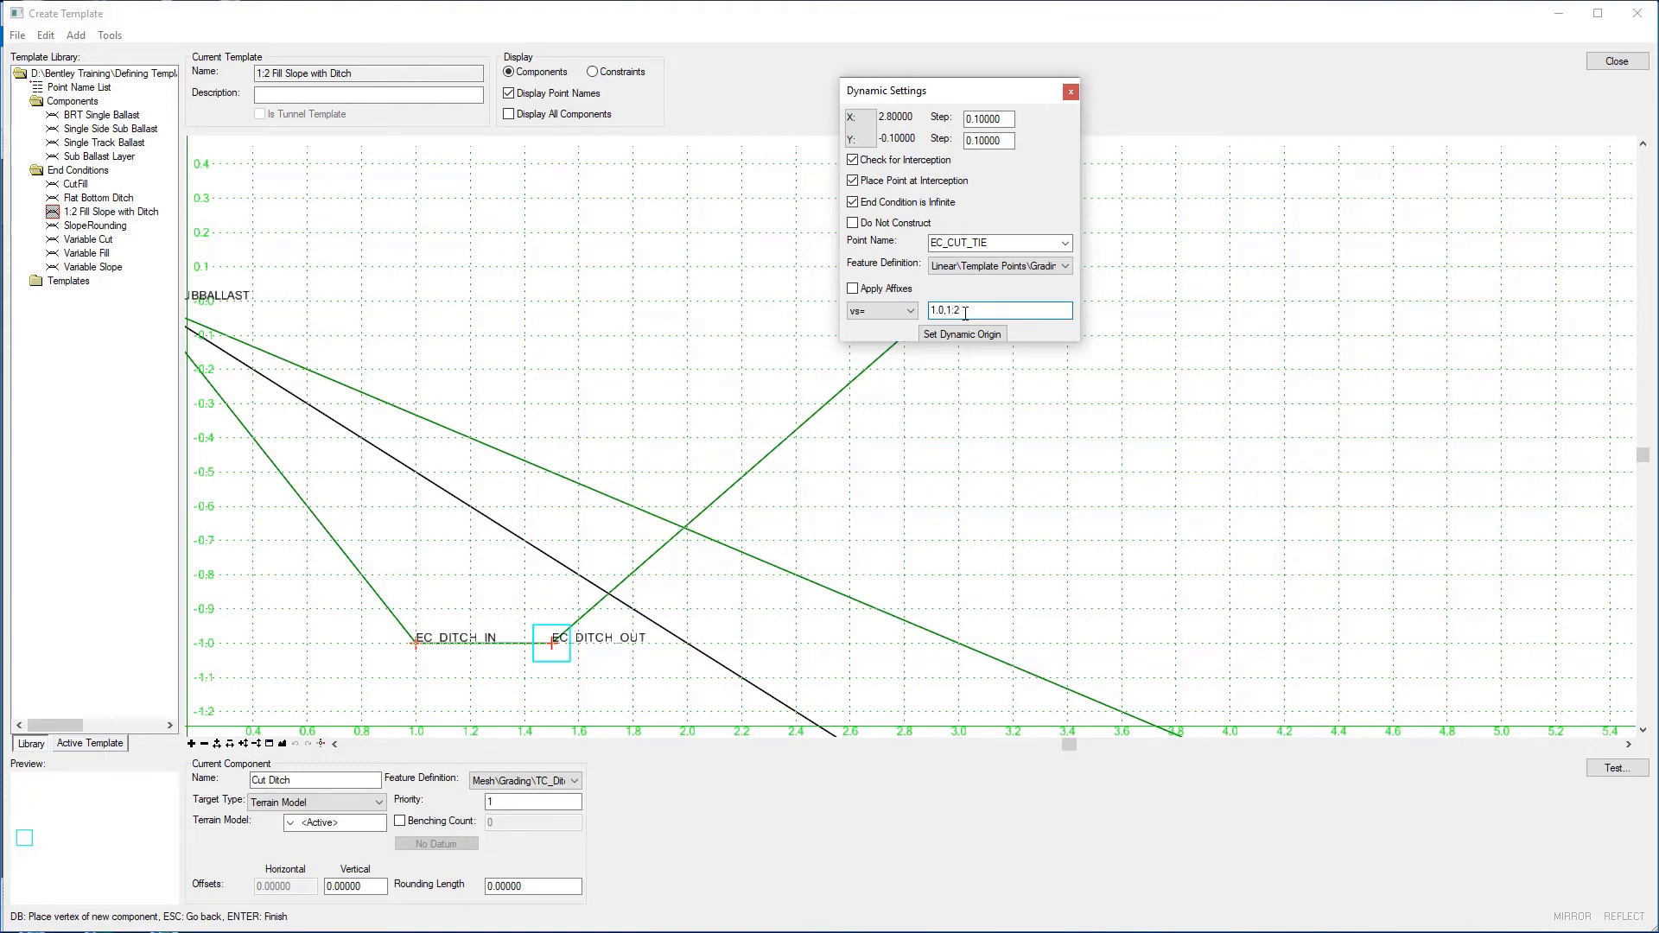
{"action": "key", "text": "Return"}
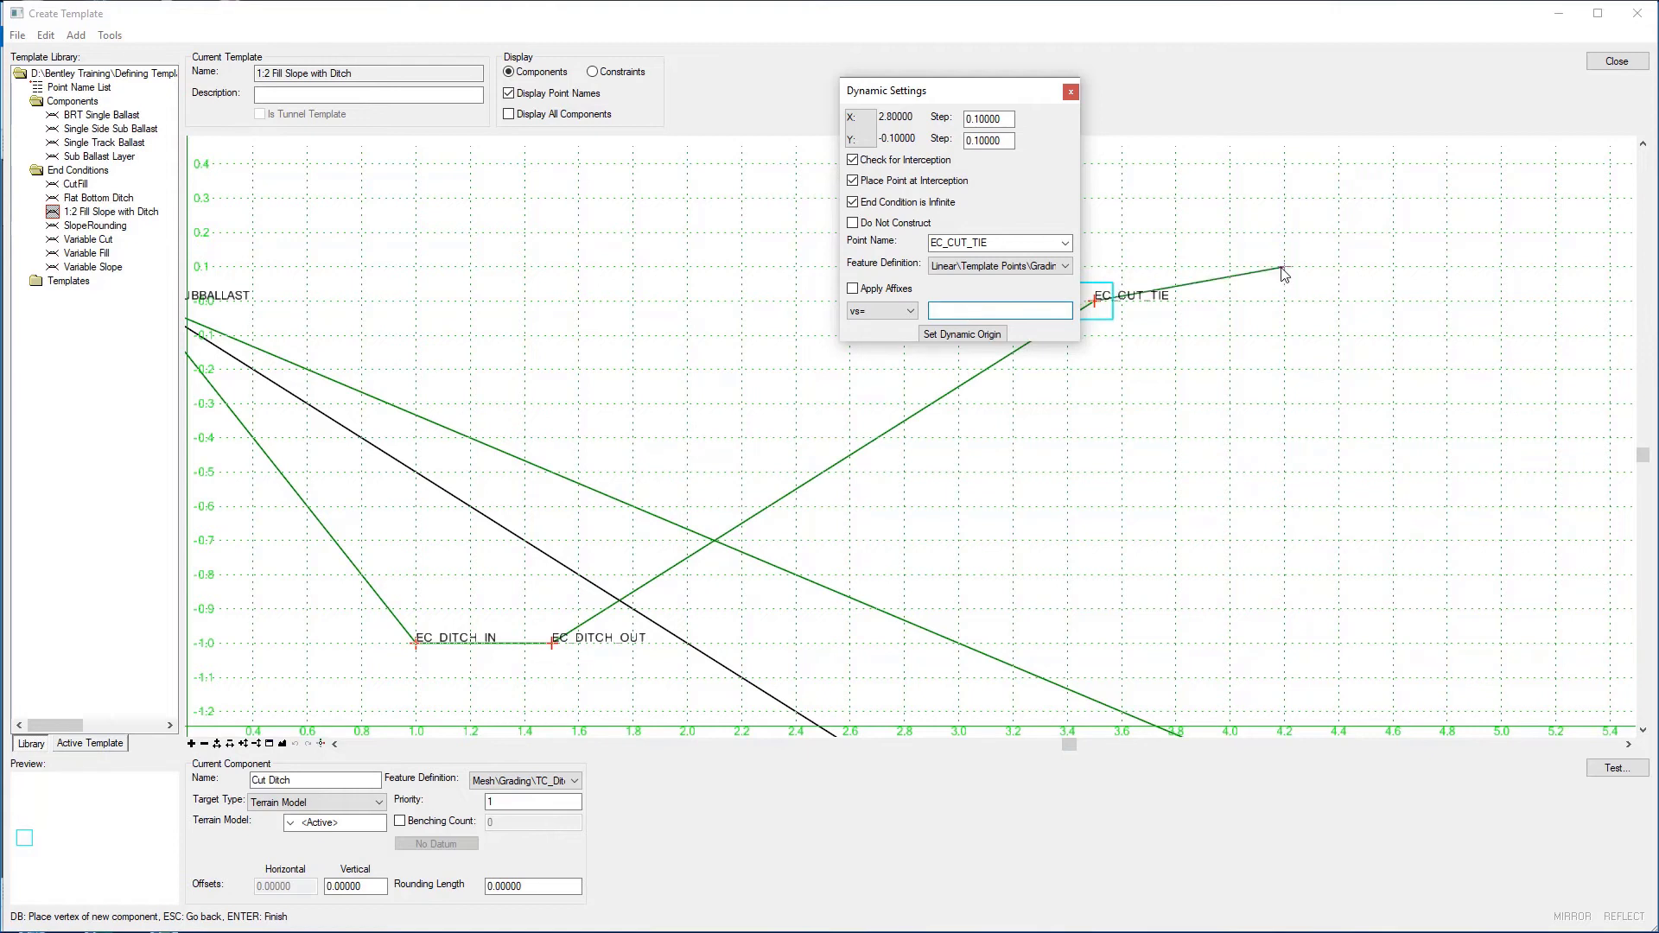
- Finish the Cut Ditch component and save the template library
{"action": "right_click", "coordinate": [1282, 270]}
{"action": "left_click", "coordinate": [1319, 279]}
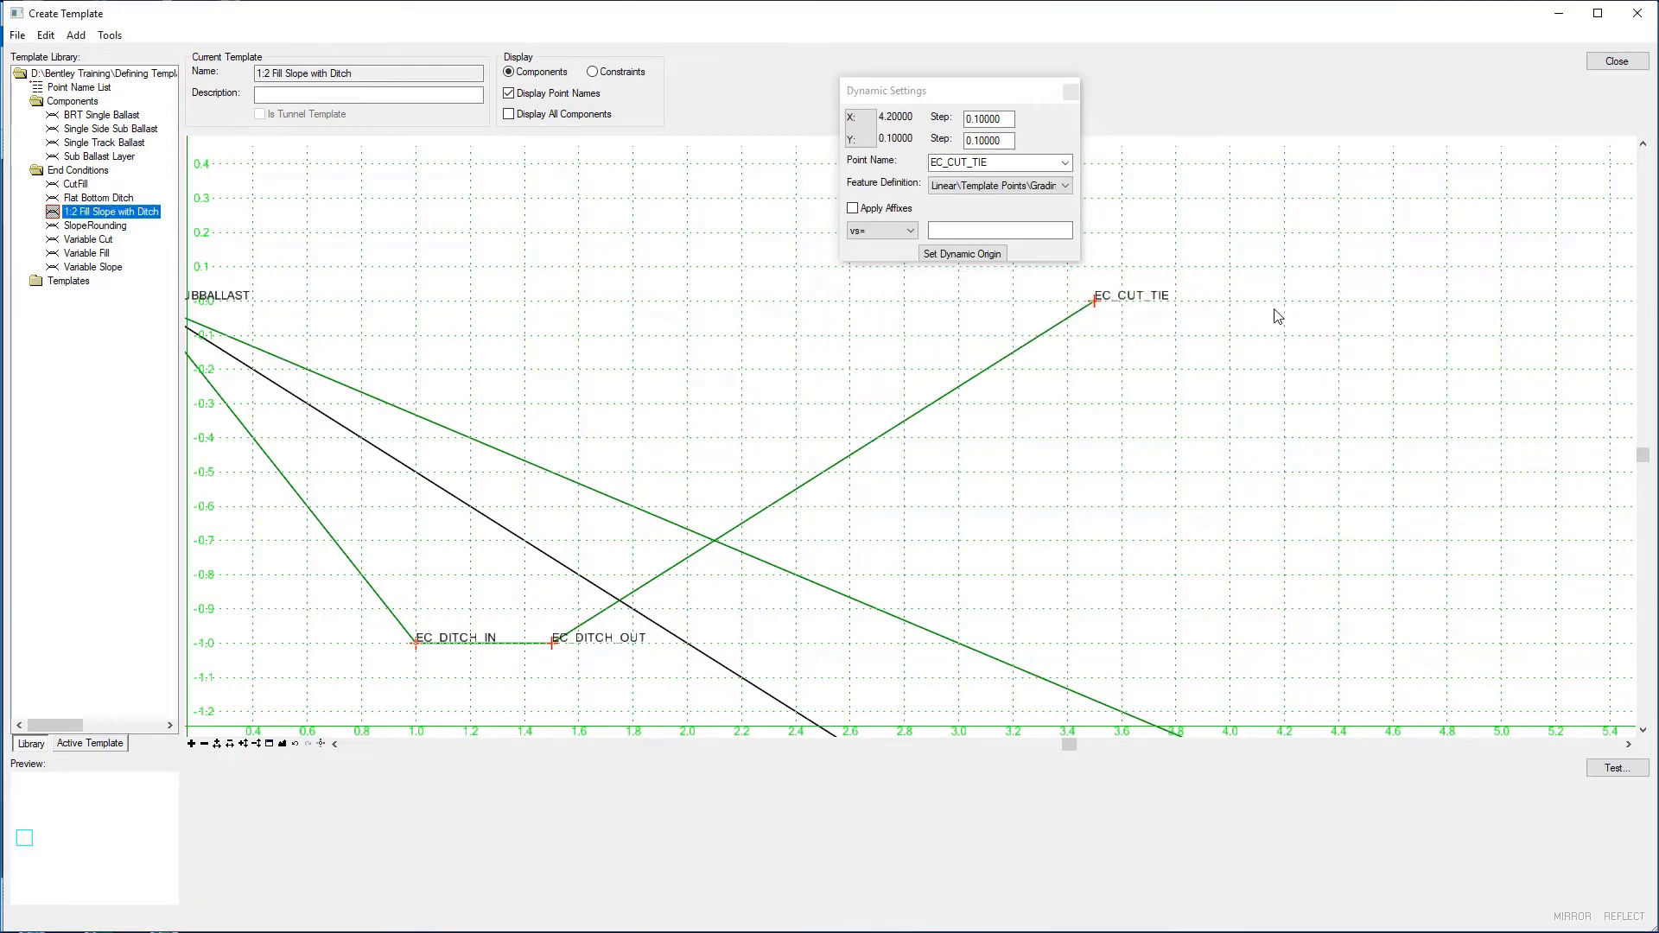
{"action": "left_click", "coordinate": [17, 34]}
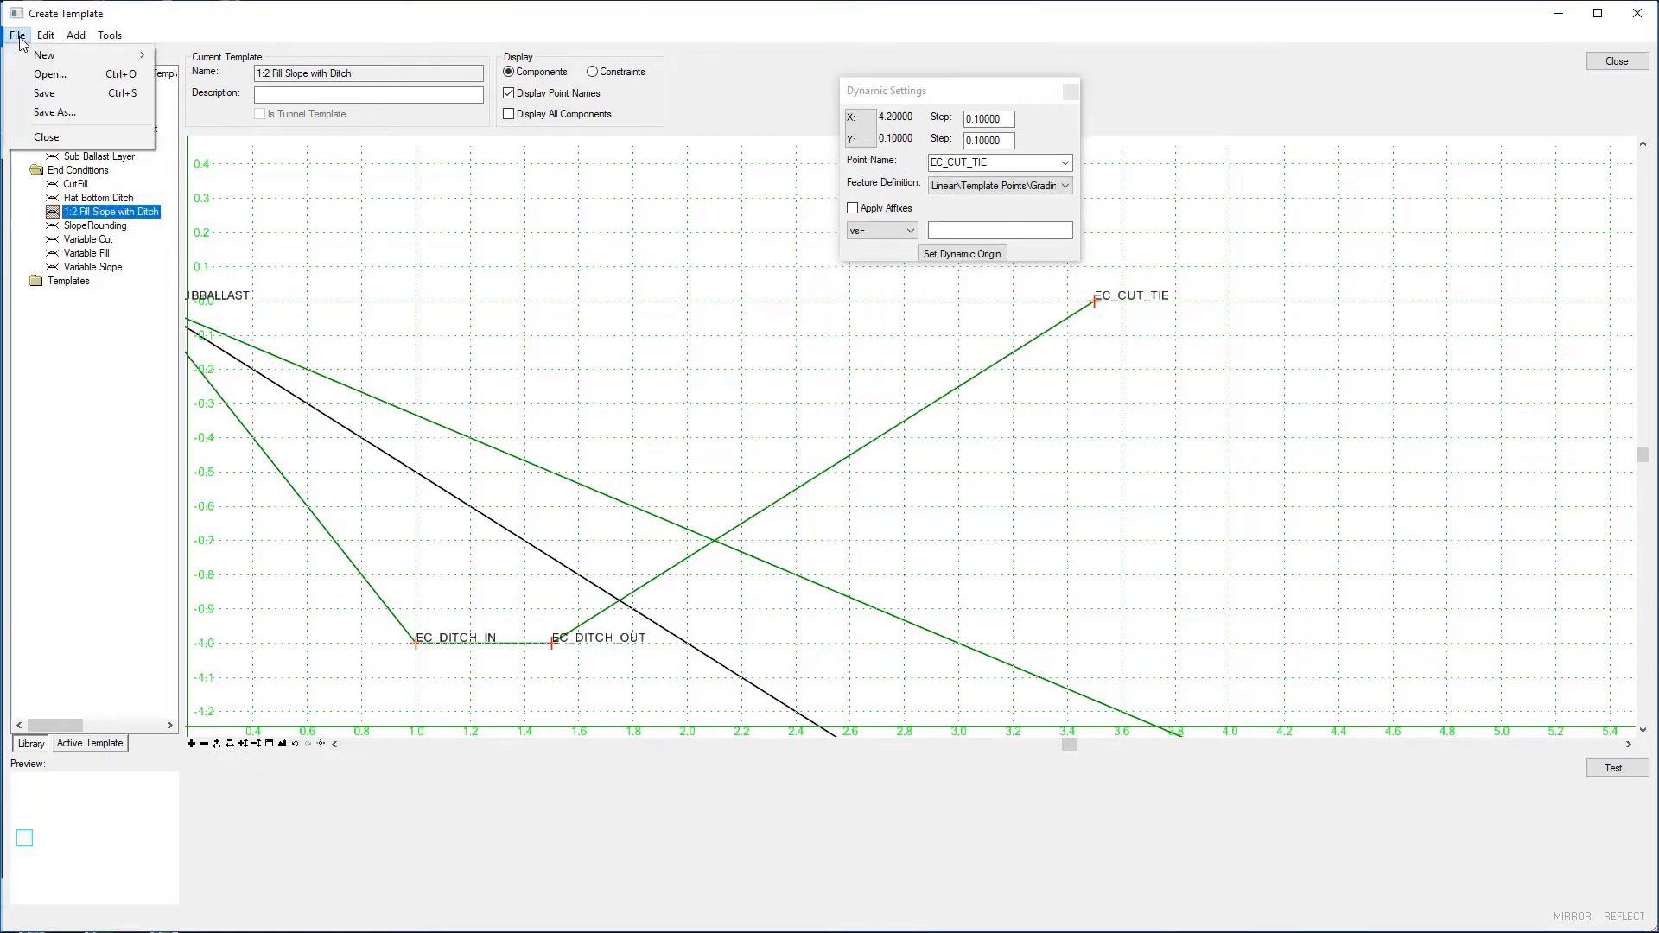
{"action": "left_click", "coordinate": [48, 93]}
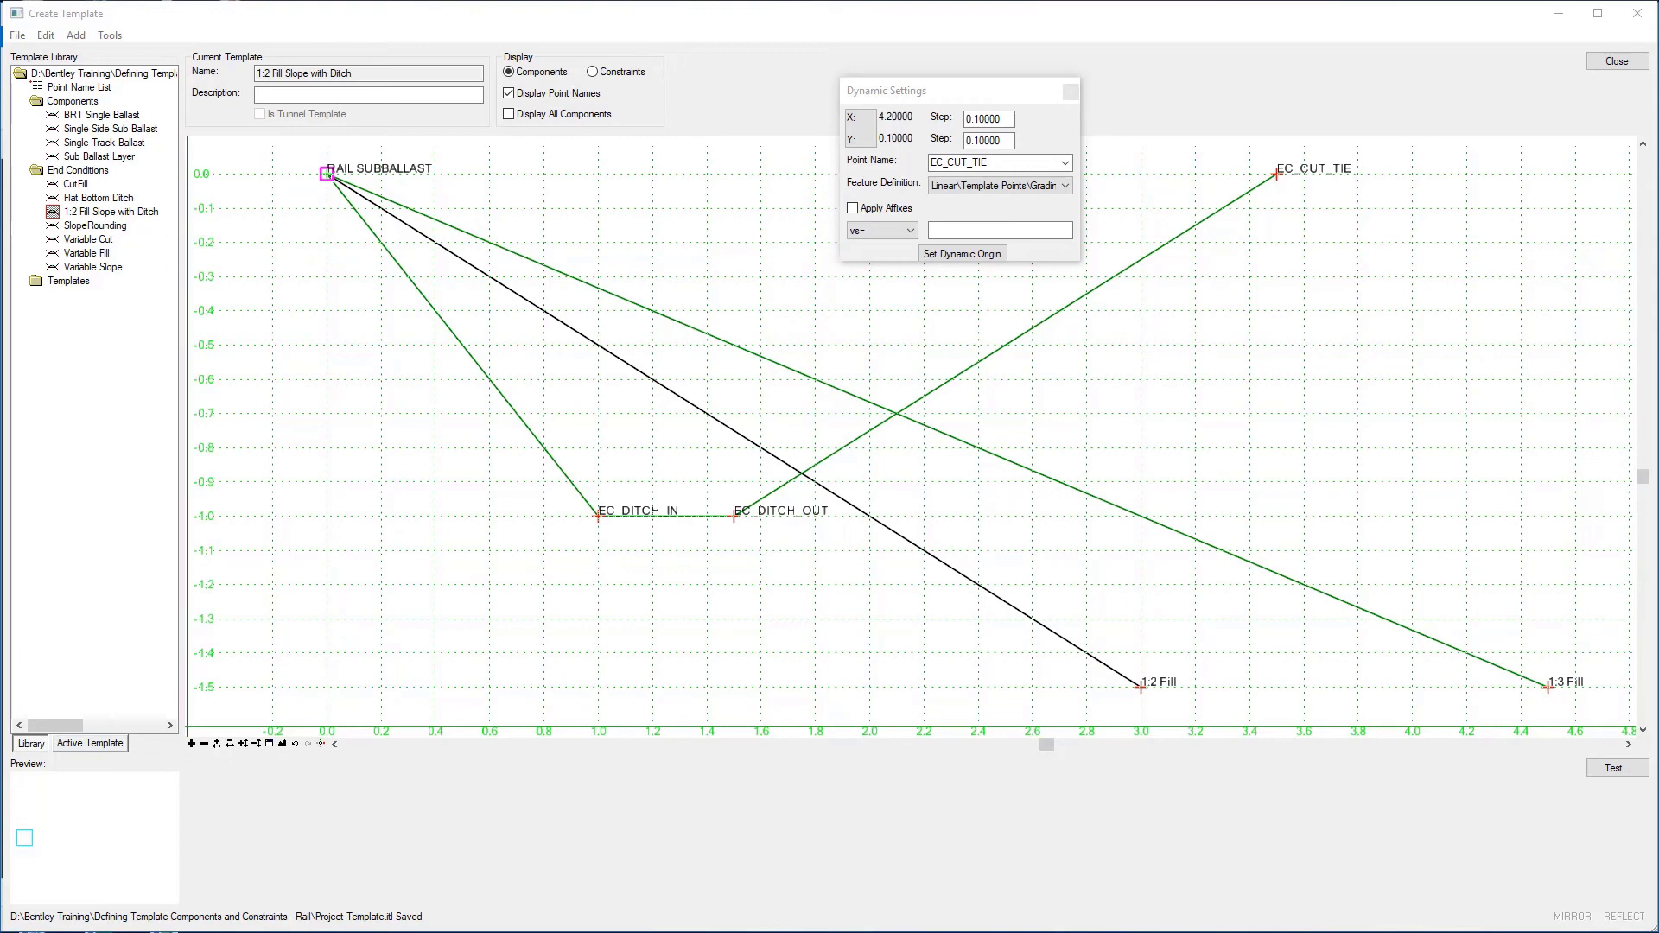
- Start testing the template's end conditions, check the priorities and open the RAIL SUBBALLAST priorities for editing
{"action": "left_click", "coordinate": [1604, 767]}
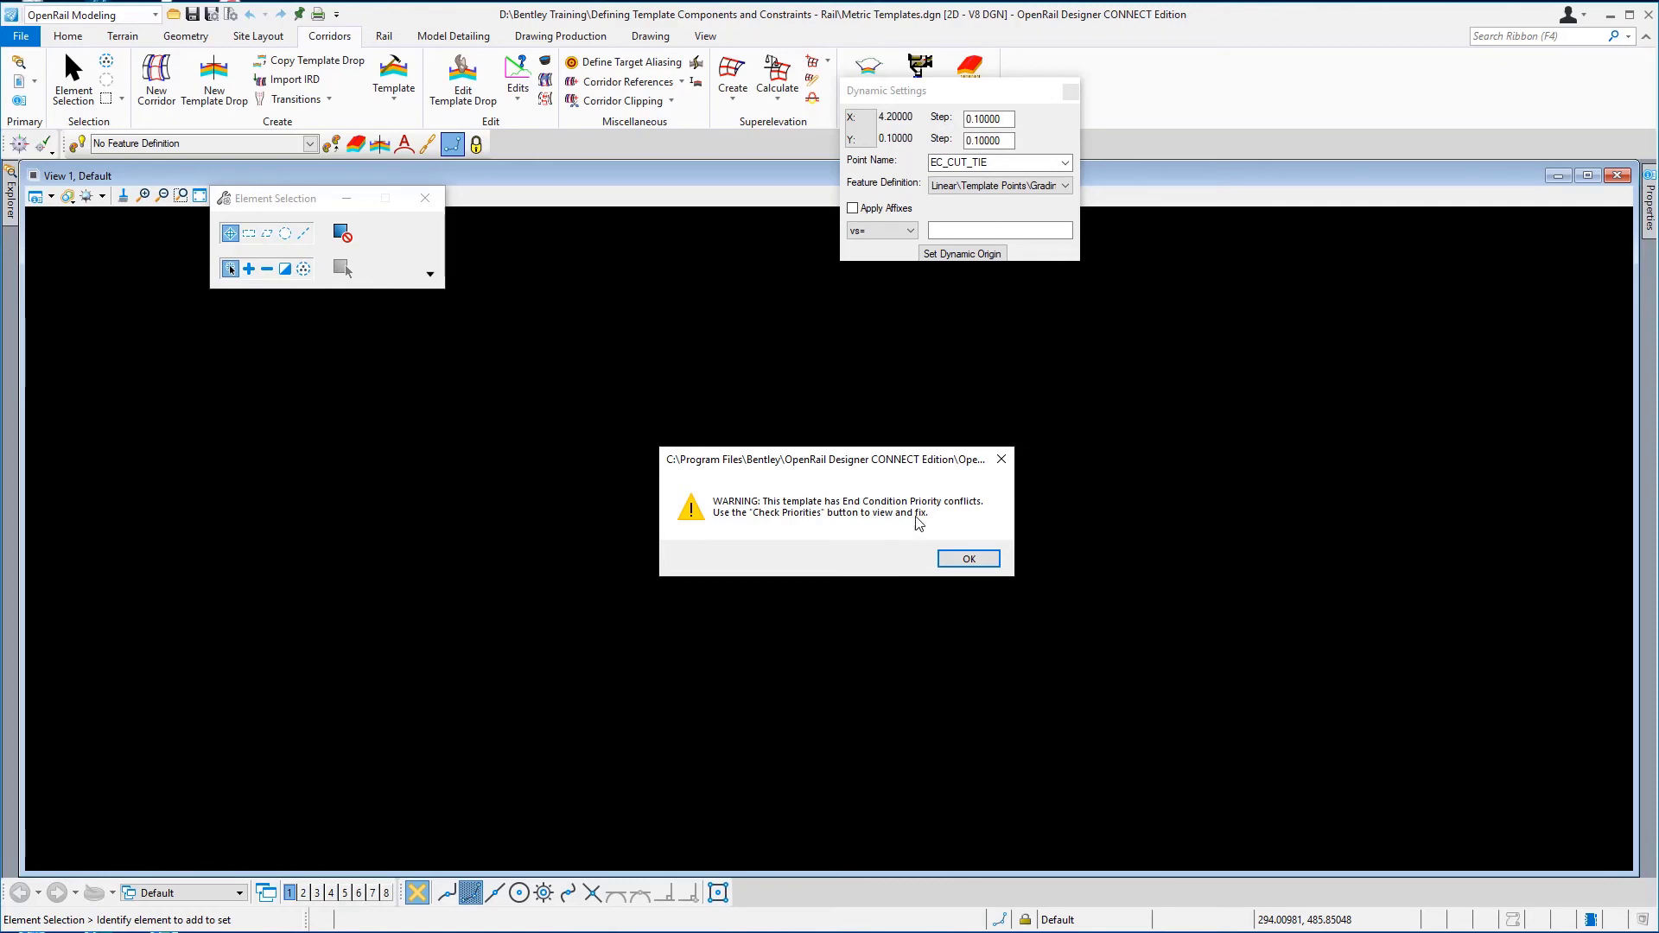
{"action": "left_click", "coordinate": [969, 559]}
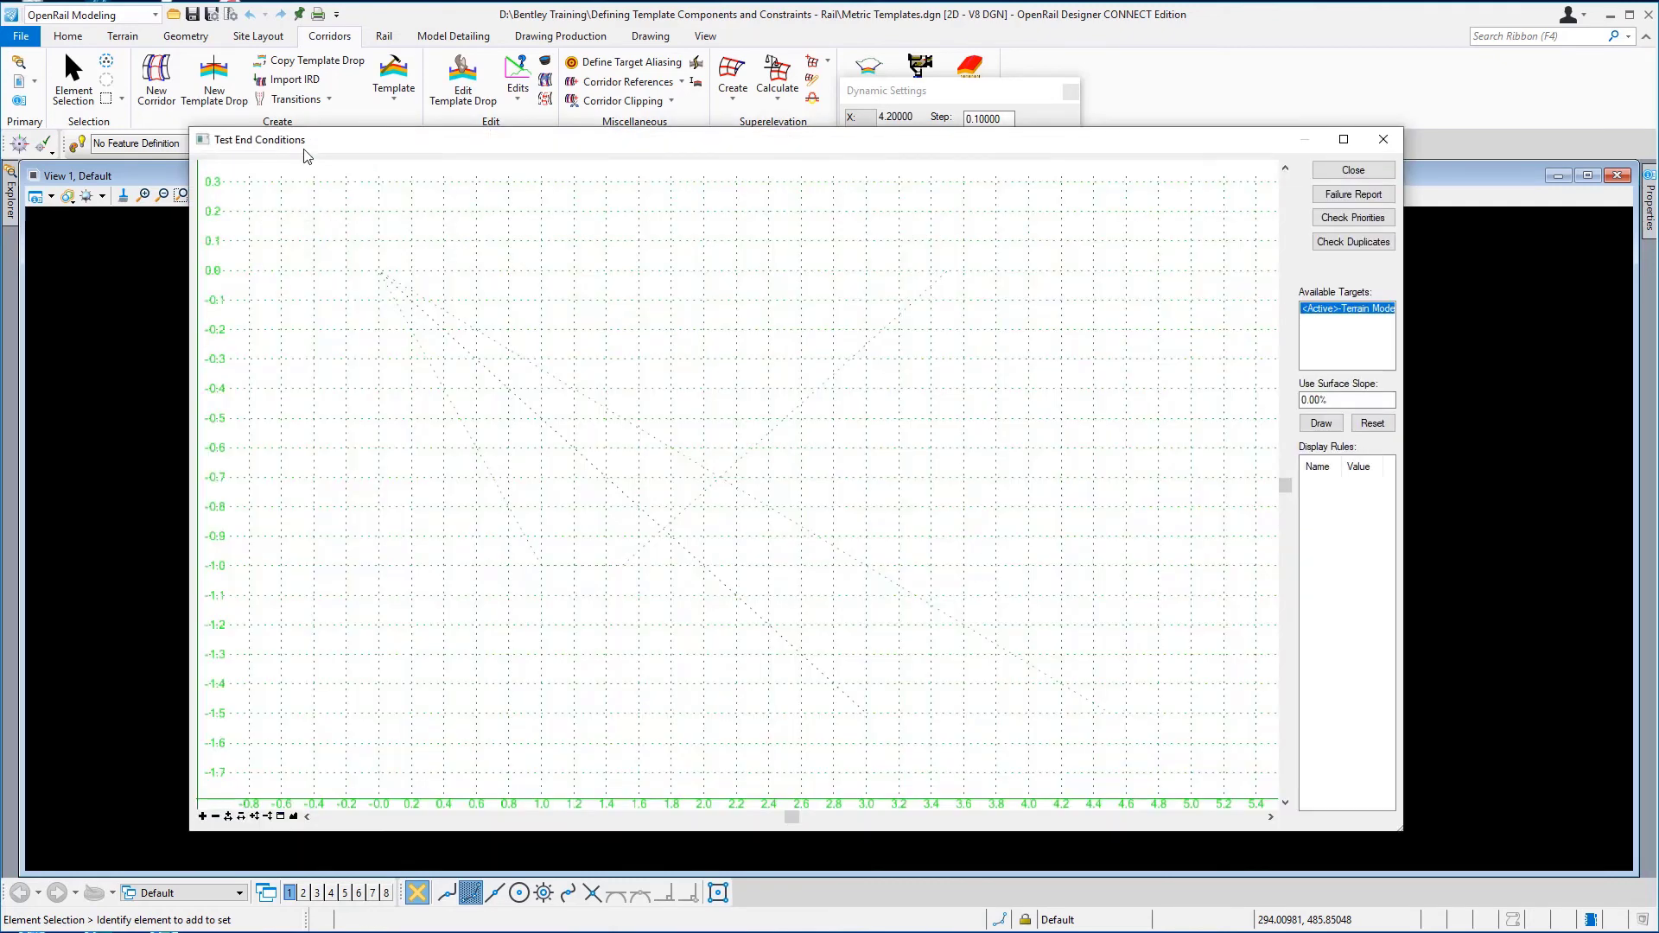
{"action": "left_click", "coordinate": [1342, 222]}
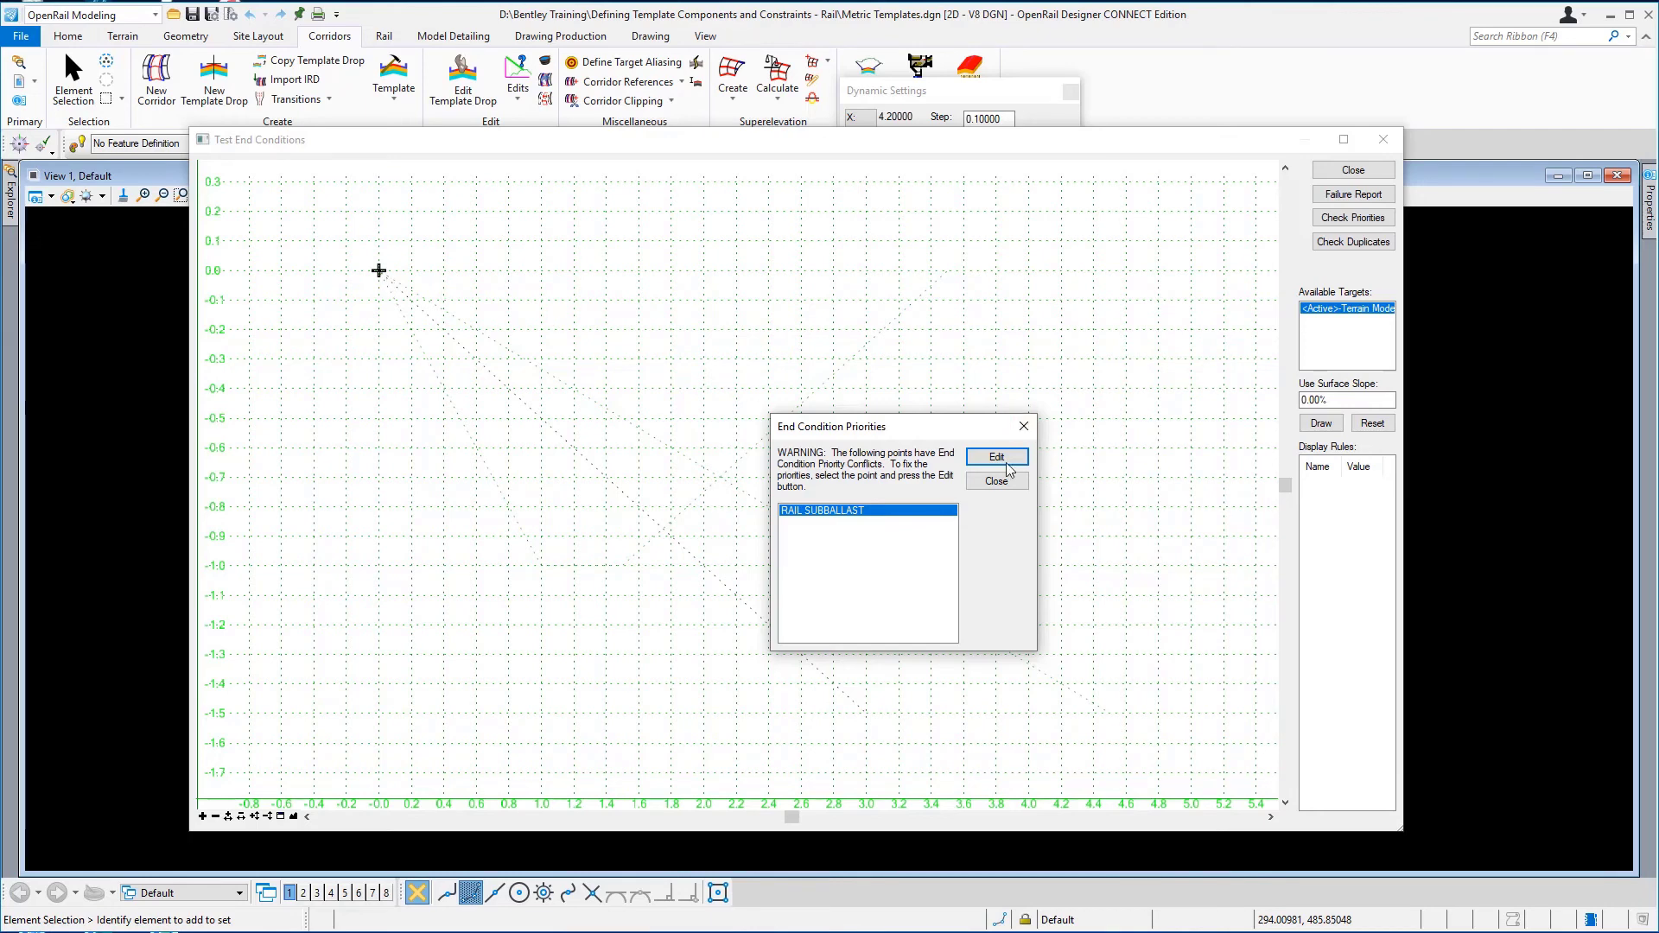
{"action": "left_click", "coordinate": [995, 457]}
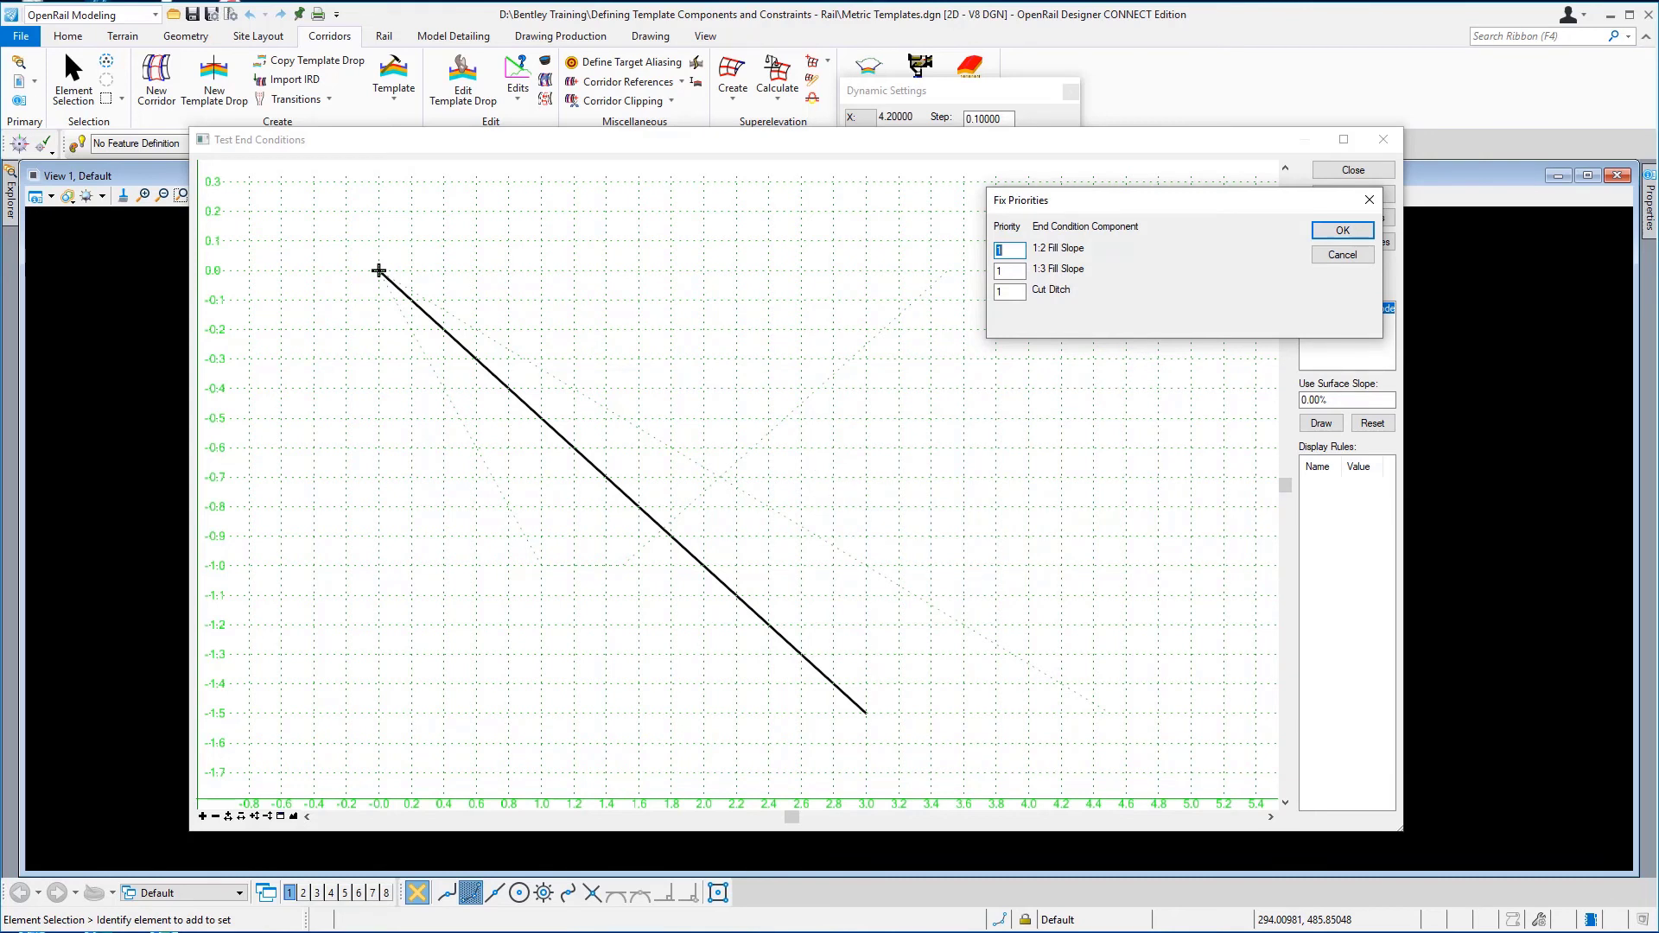
- Set the priority of 1:3 Fill Slope to 2 and of Cut Ditch to 3, and close the priority check
{"action": "left_click", "coordinate": [1011, 272]}
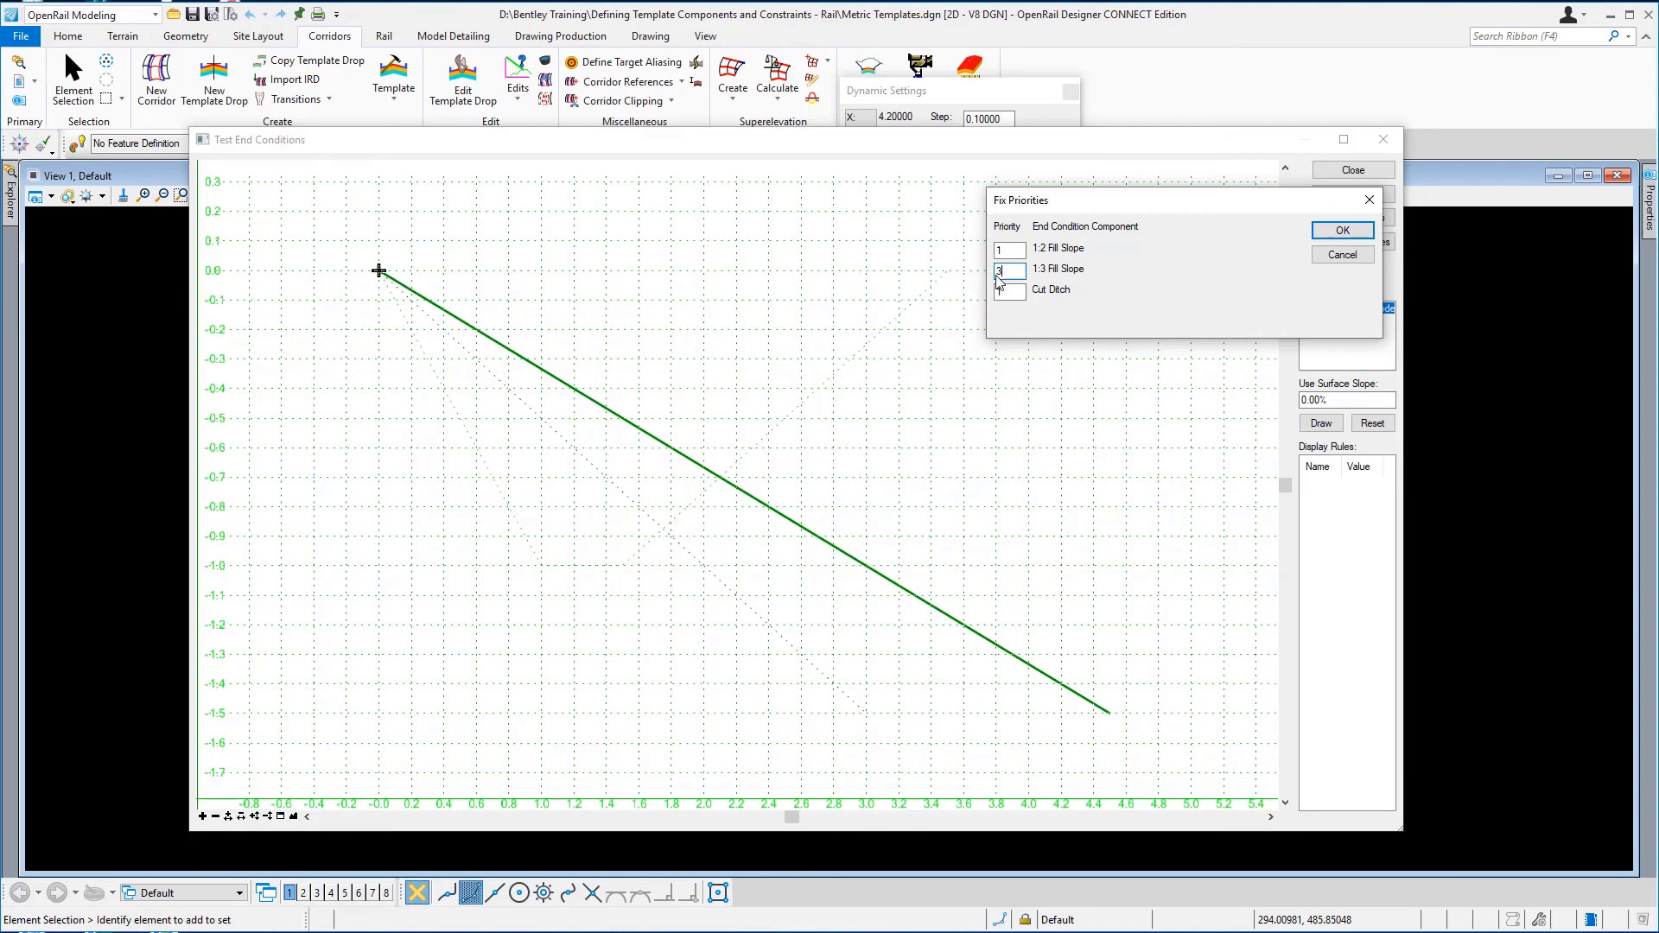
{"action": "type", "text": "2"}
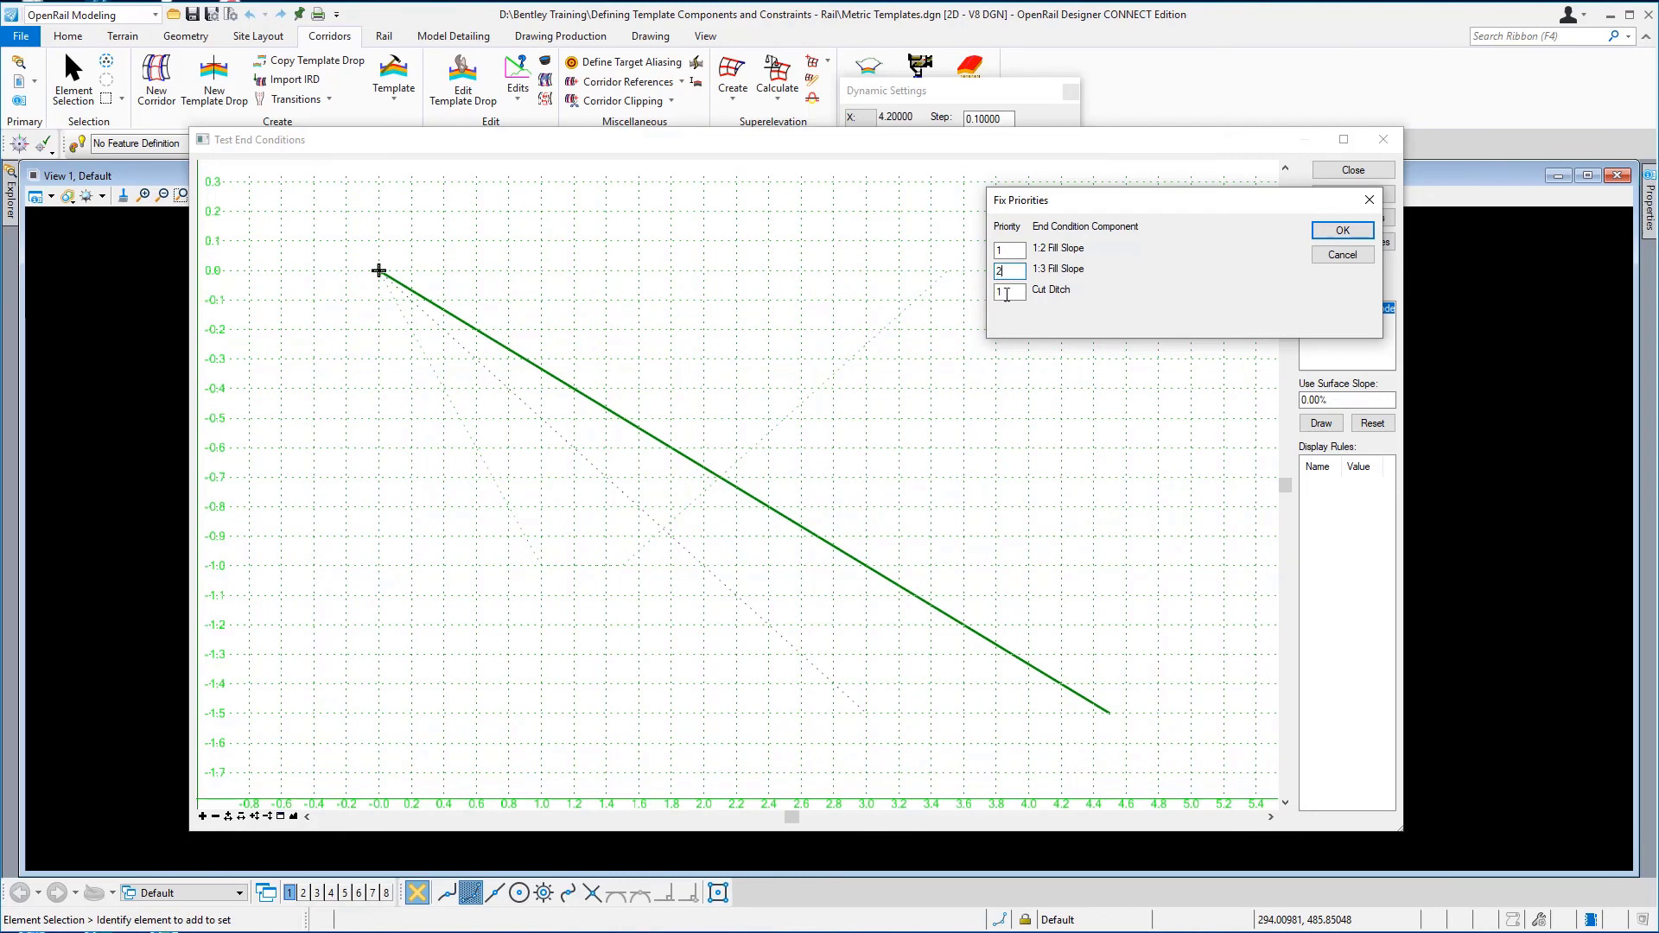
{"action": "left_click", "coordinate": [1010, 292]}
{"action": "type", "text": "3"}
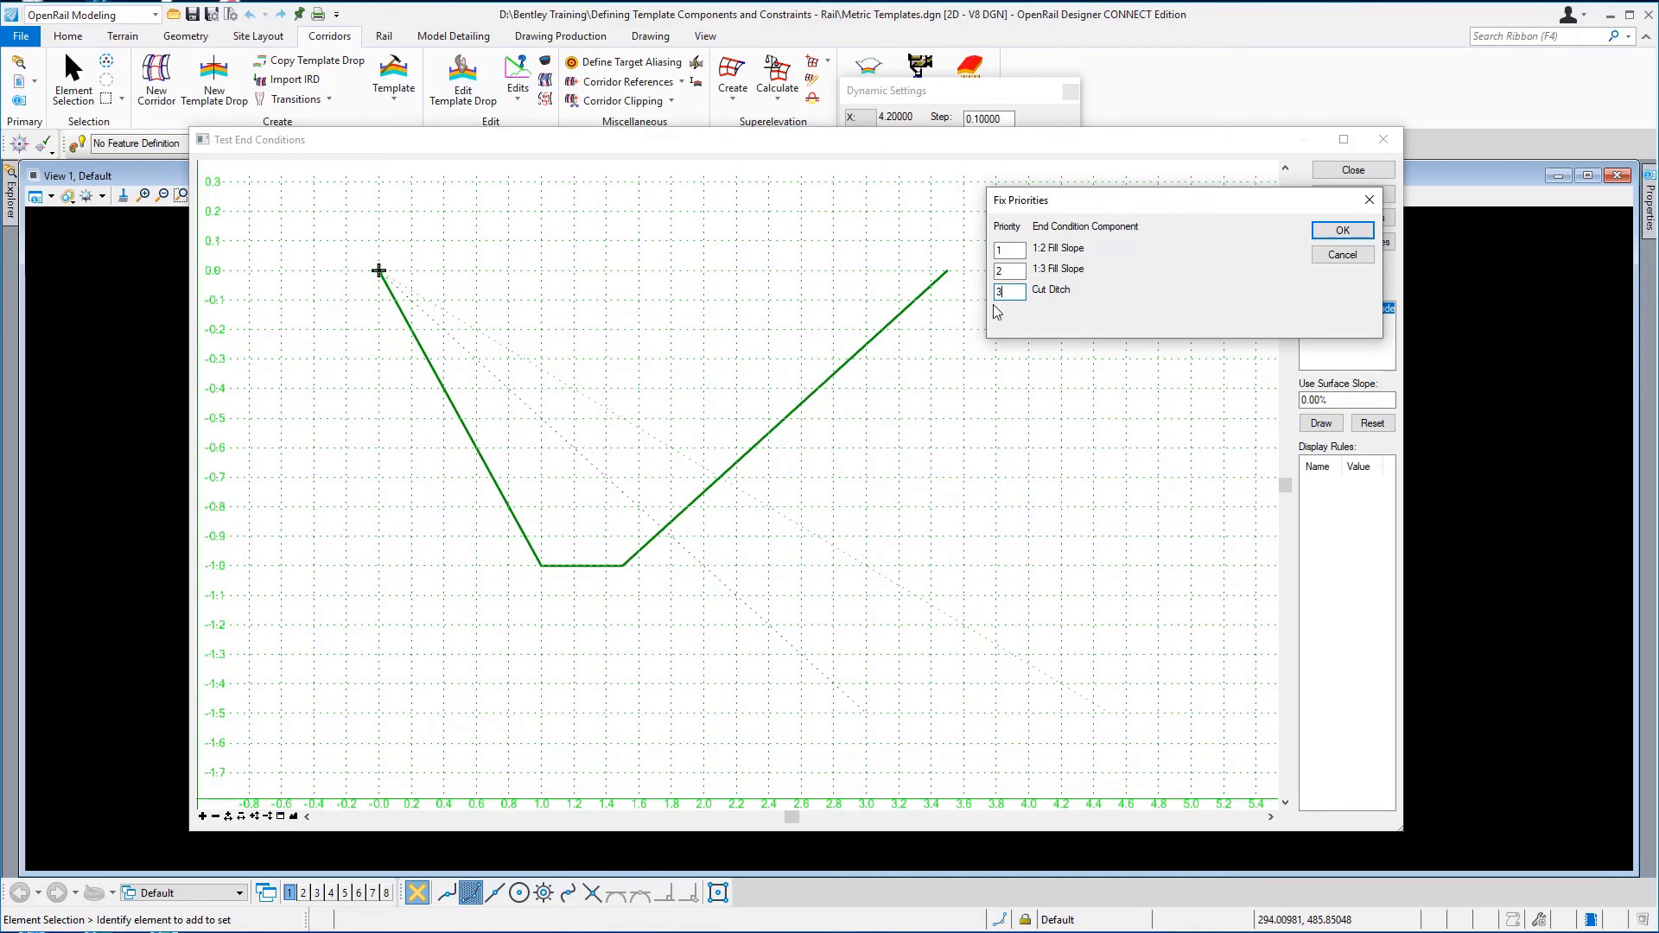
{"action": "left_click", "coordinate": [1343, 230]}
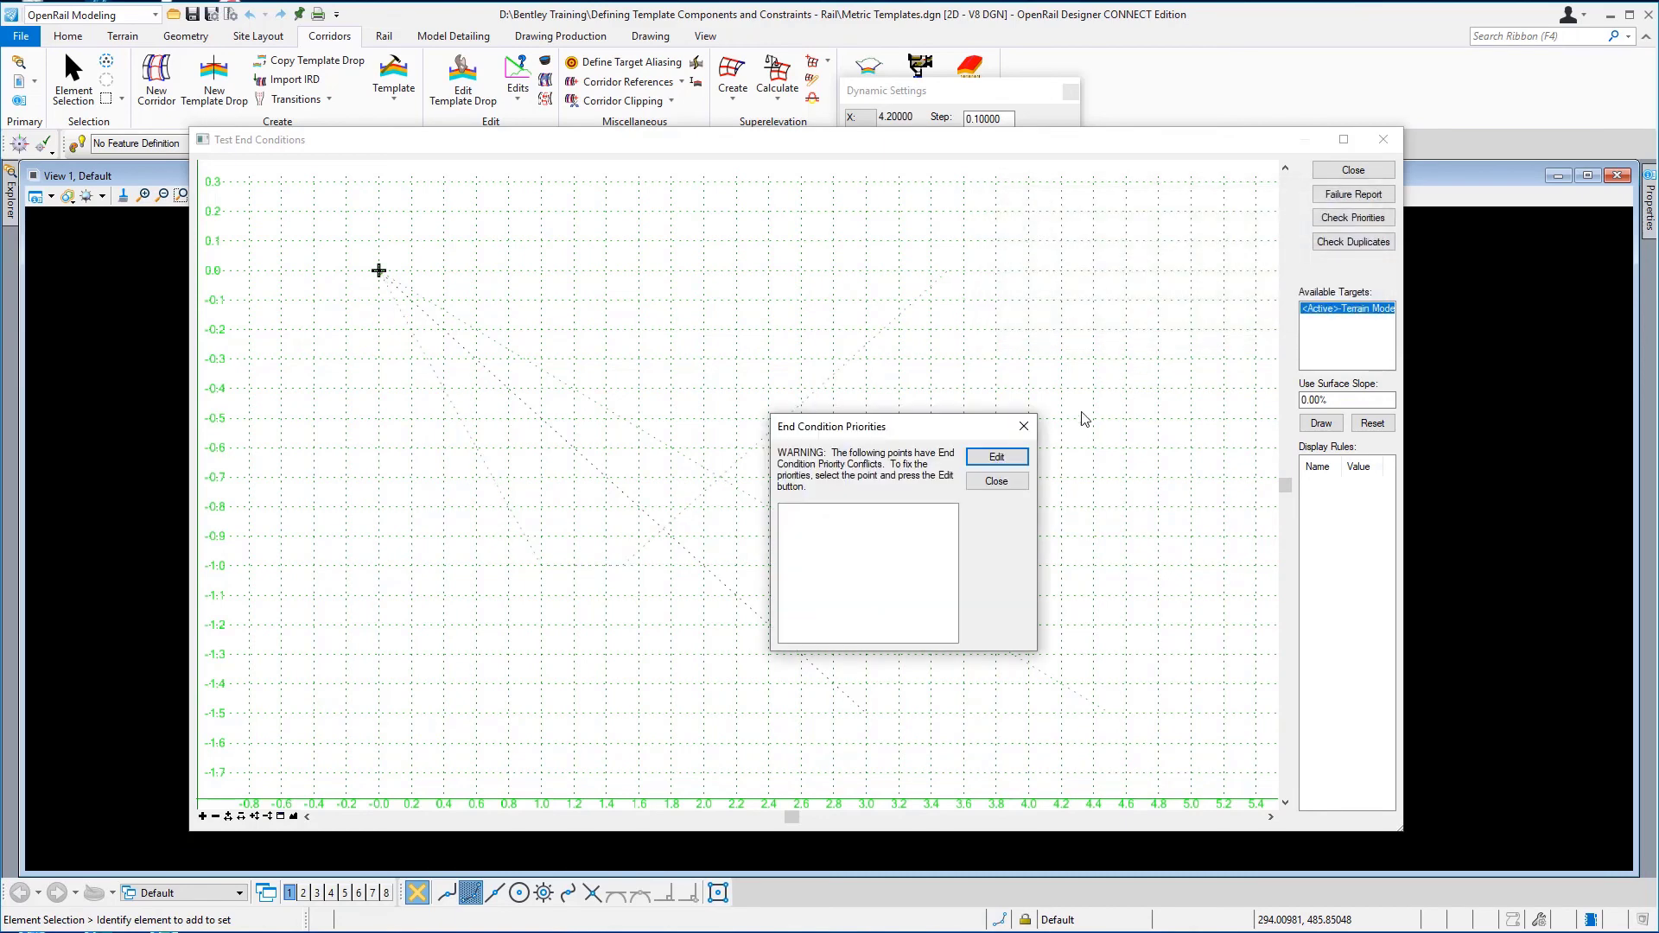
{"action": "left_click", "coordinate": [1010, 485]}
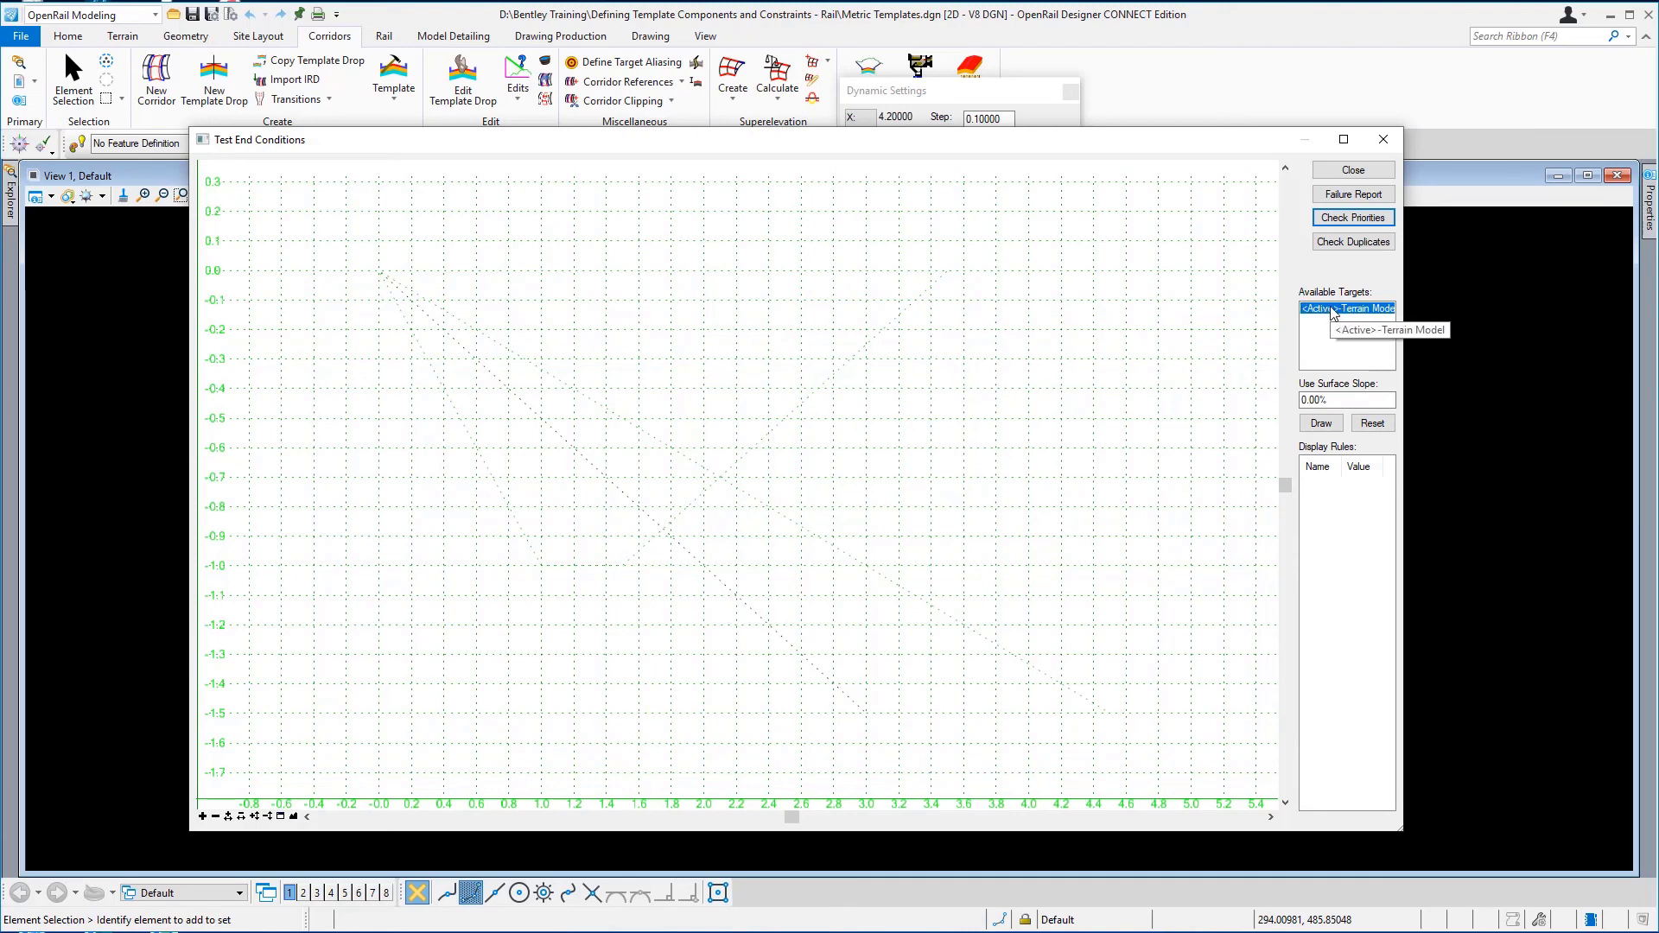
- Test how the end conditions meet the active terrain model at a 0.00% surface slope, and close the test
{"action": "left_click", "coordinate": [1326, 427]}
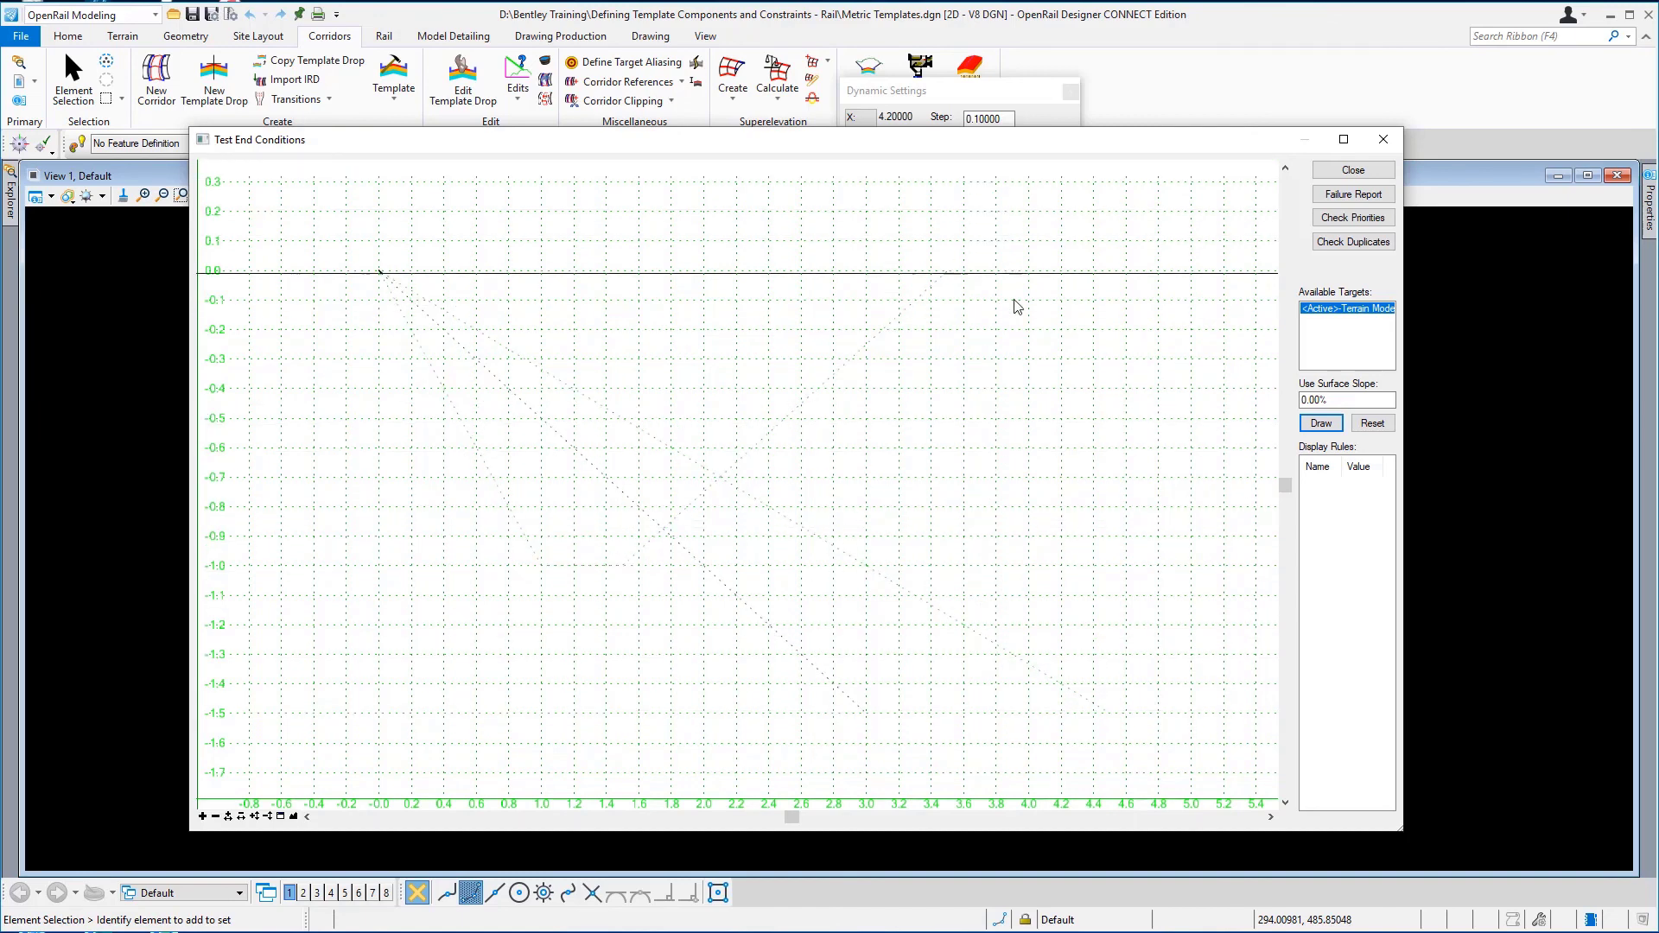
{"action": "left_click", "coordinate": [1354, 169]}
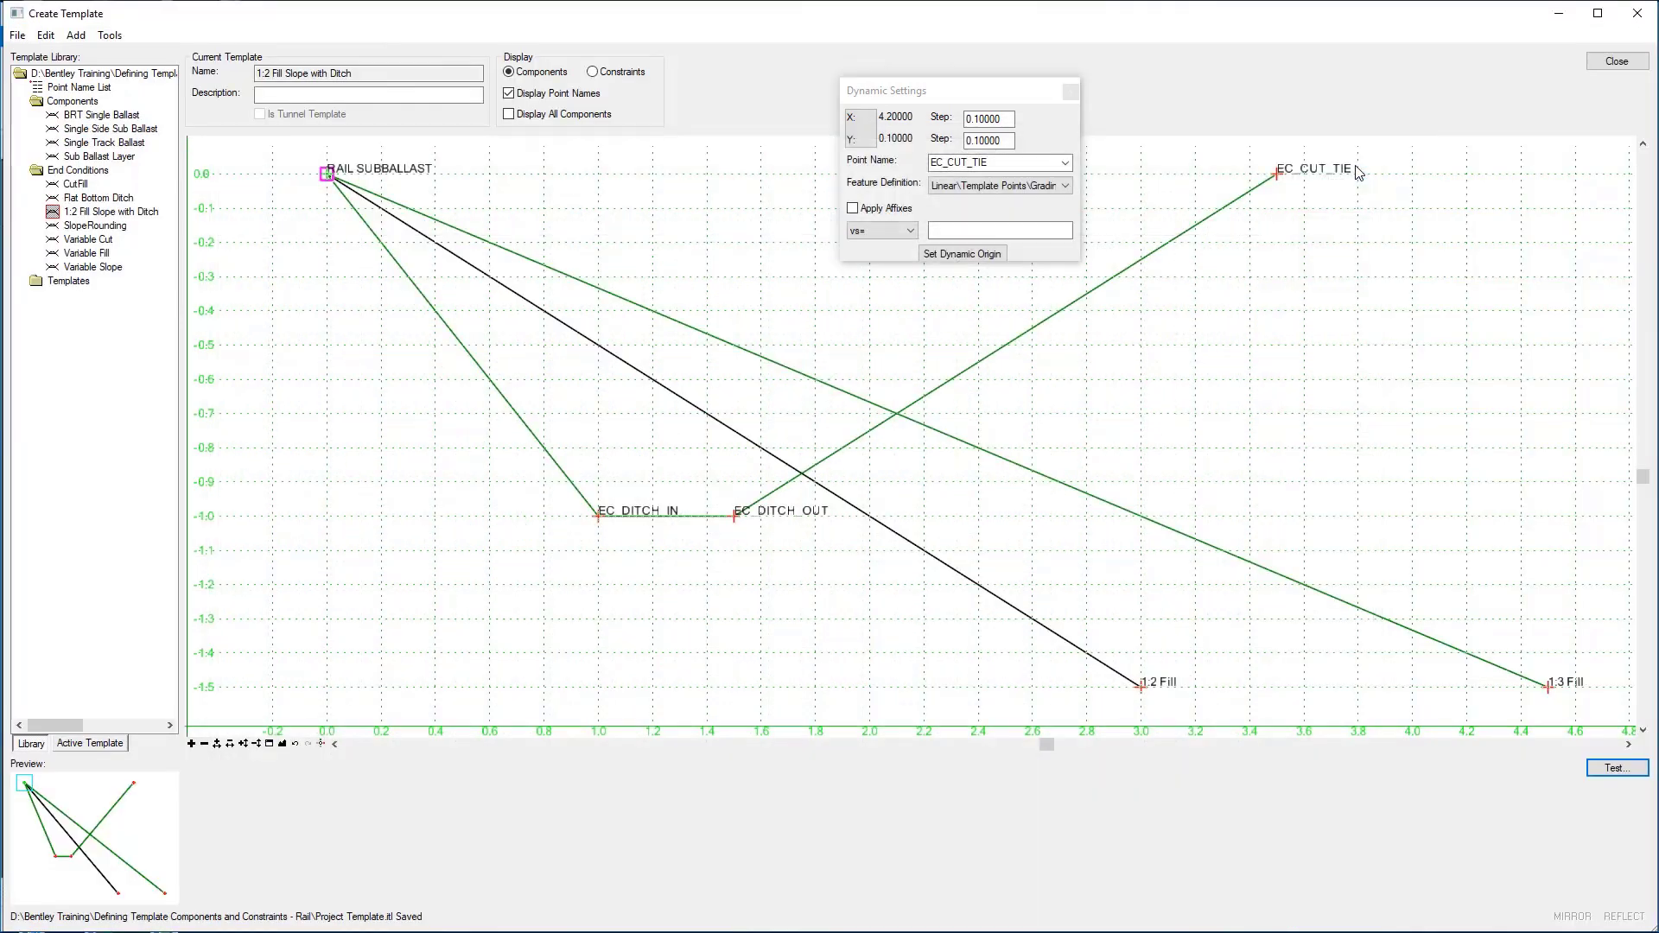
- Save the template library with the updated end condition priorities
{"action": "left_click", "coordinate": [17, 36]}
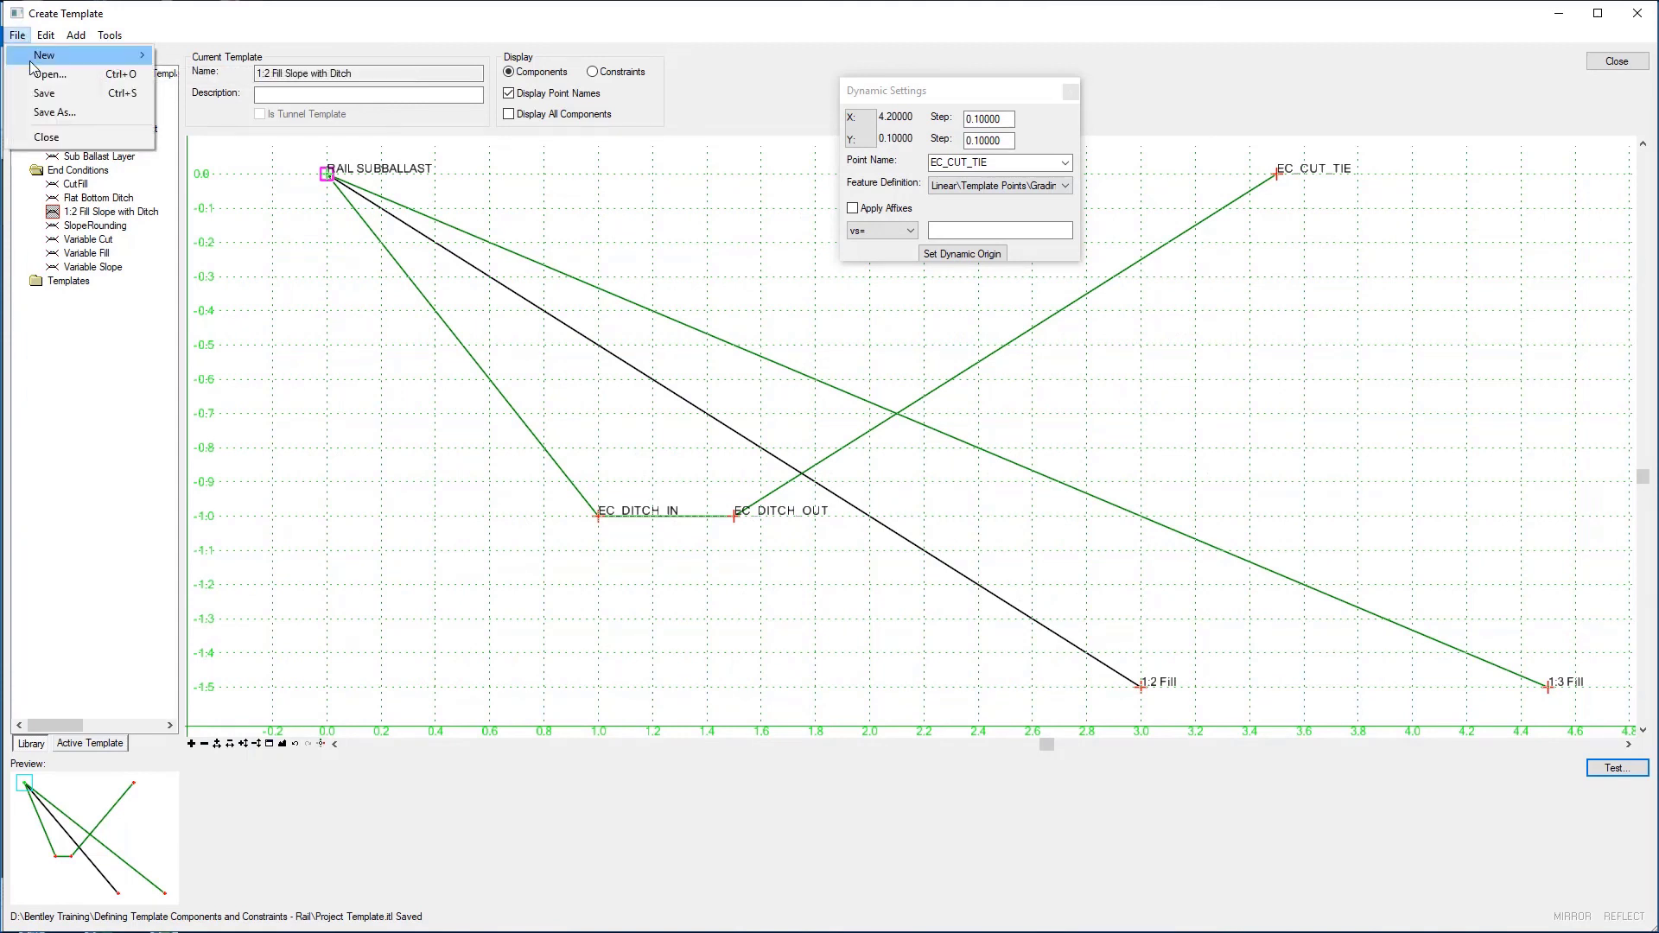